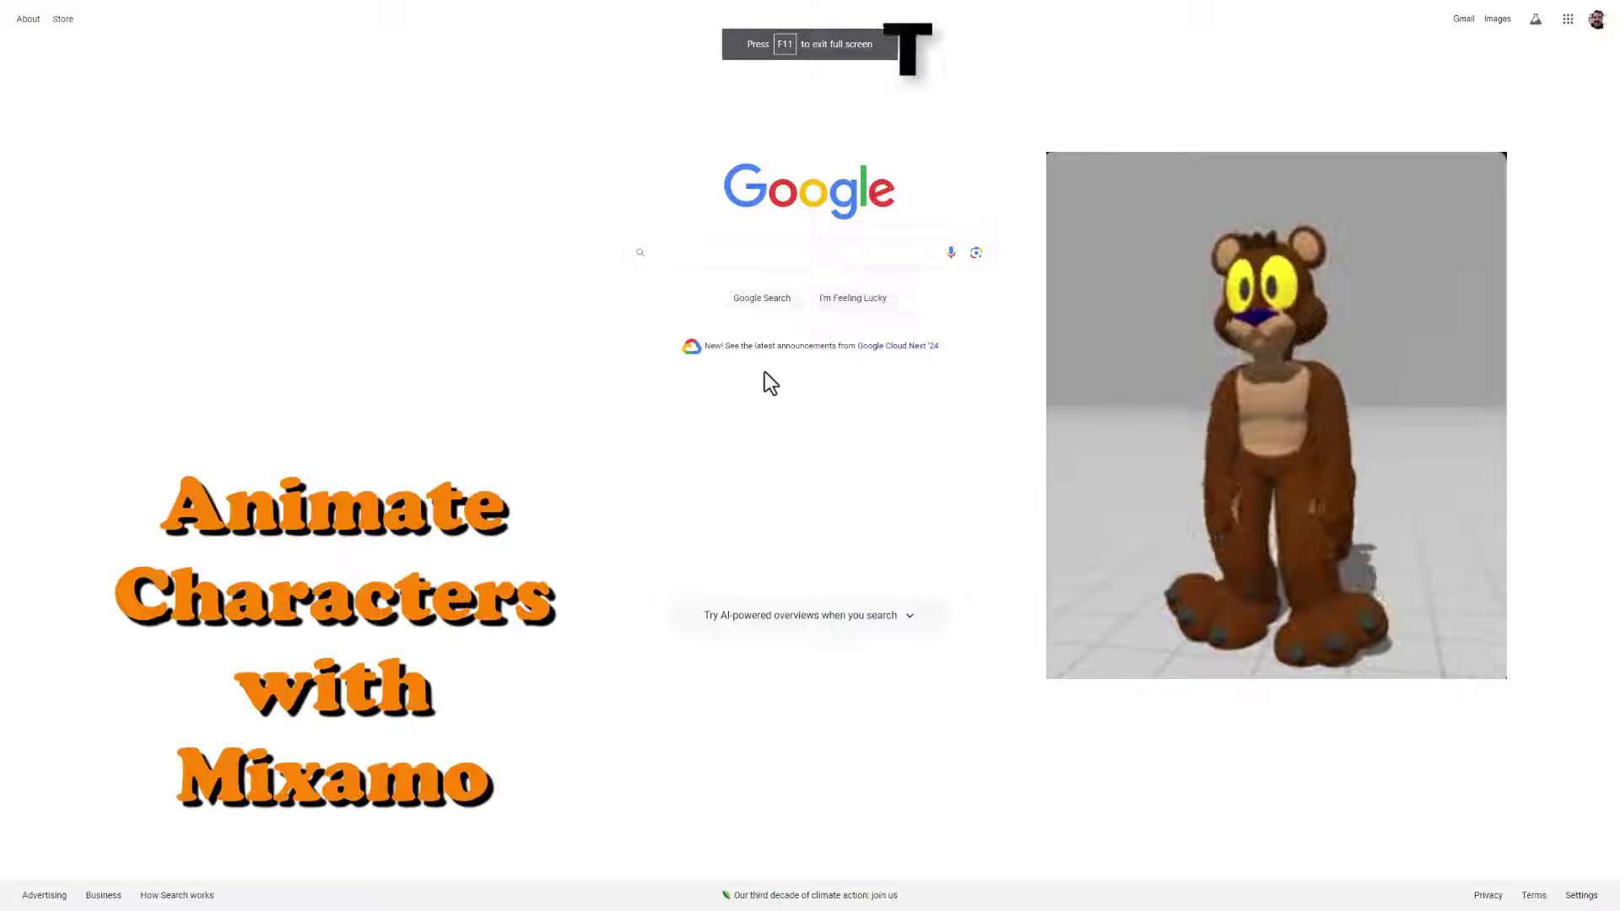
- Leave the HLModTech page and focus the search box on a blank Google page
{"action": "left_click", "coordinate": [675, 244]}
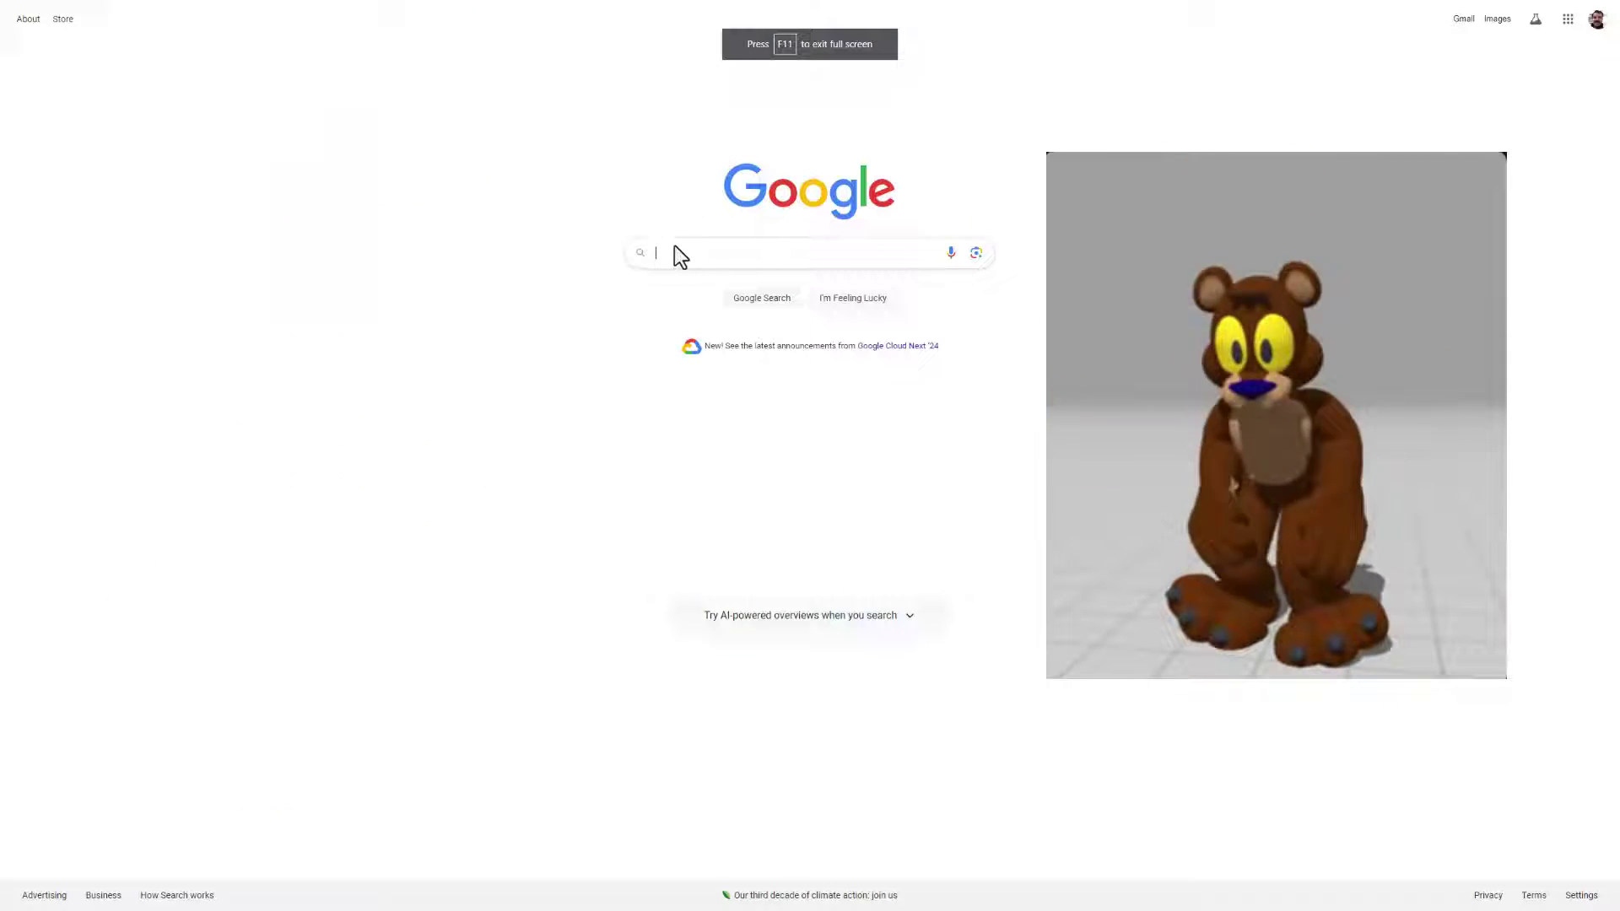
- Search Google for 'mixamo'
{"action": "type", "text": "mixamo"}
{"action": "key", "text": "Return"}
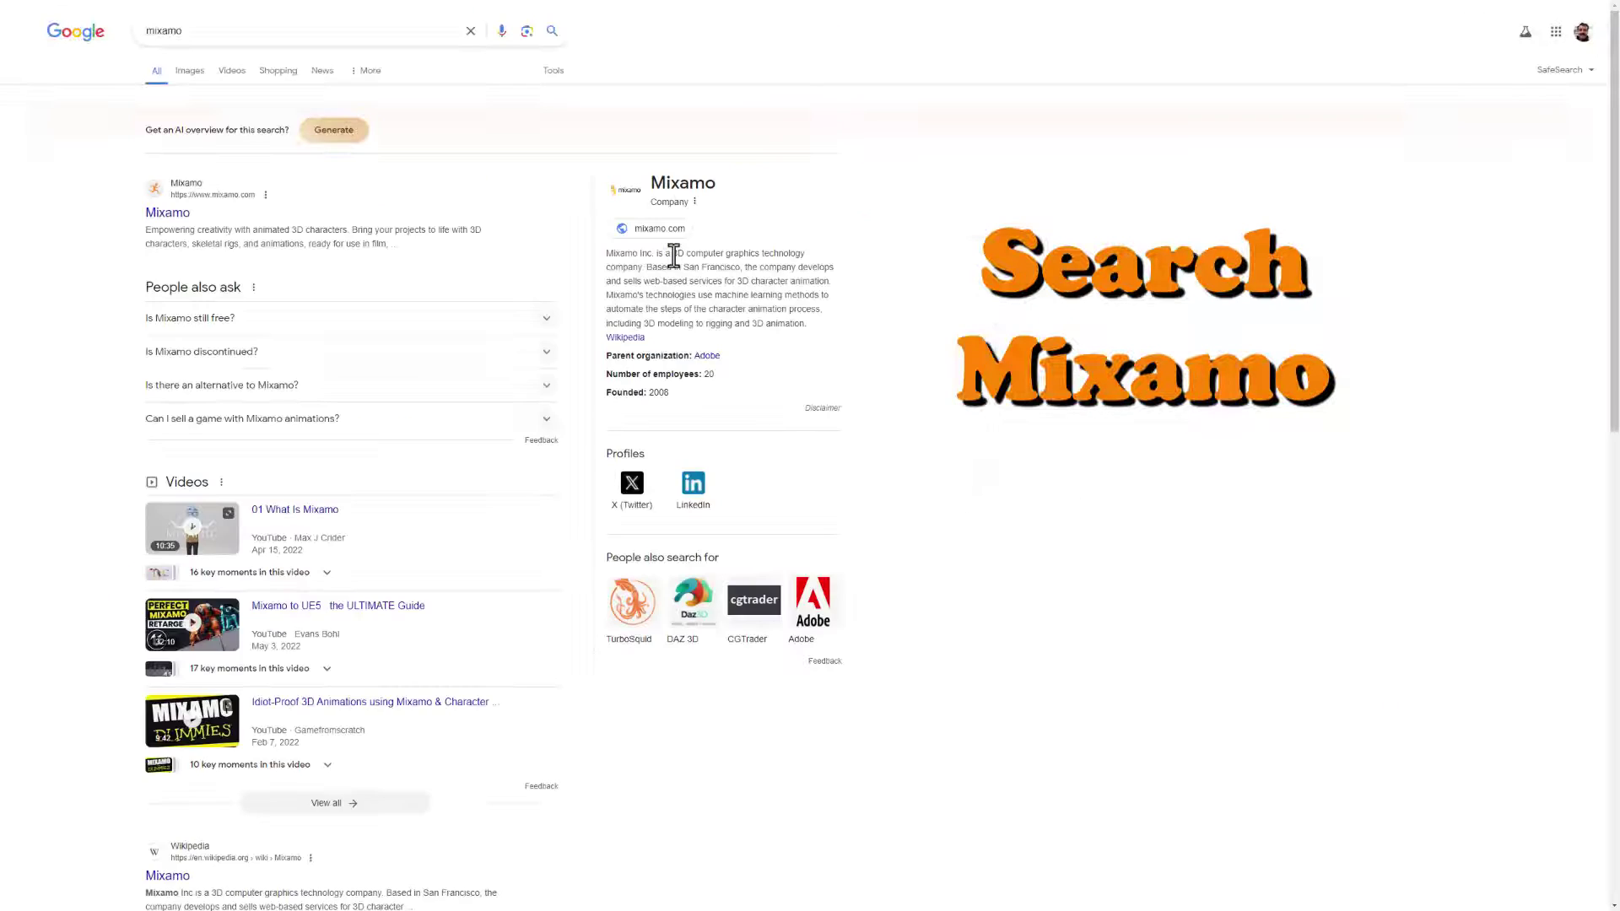
- Open the Mixamo site, start a free sign-up, and preview the Reaction animation on X Bot
{"action": "left_click", "coordinate": [162, 221]}
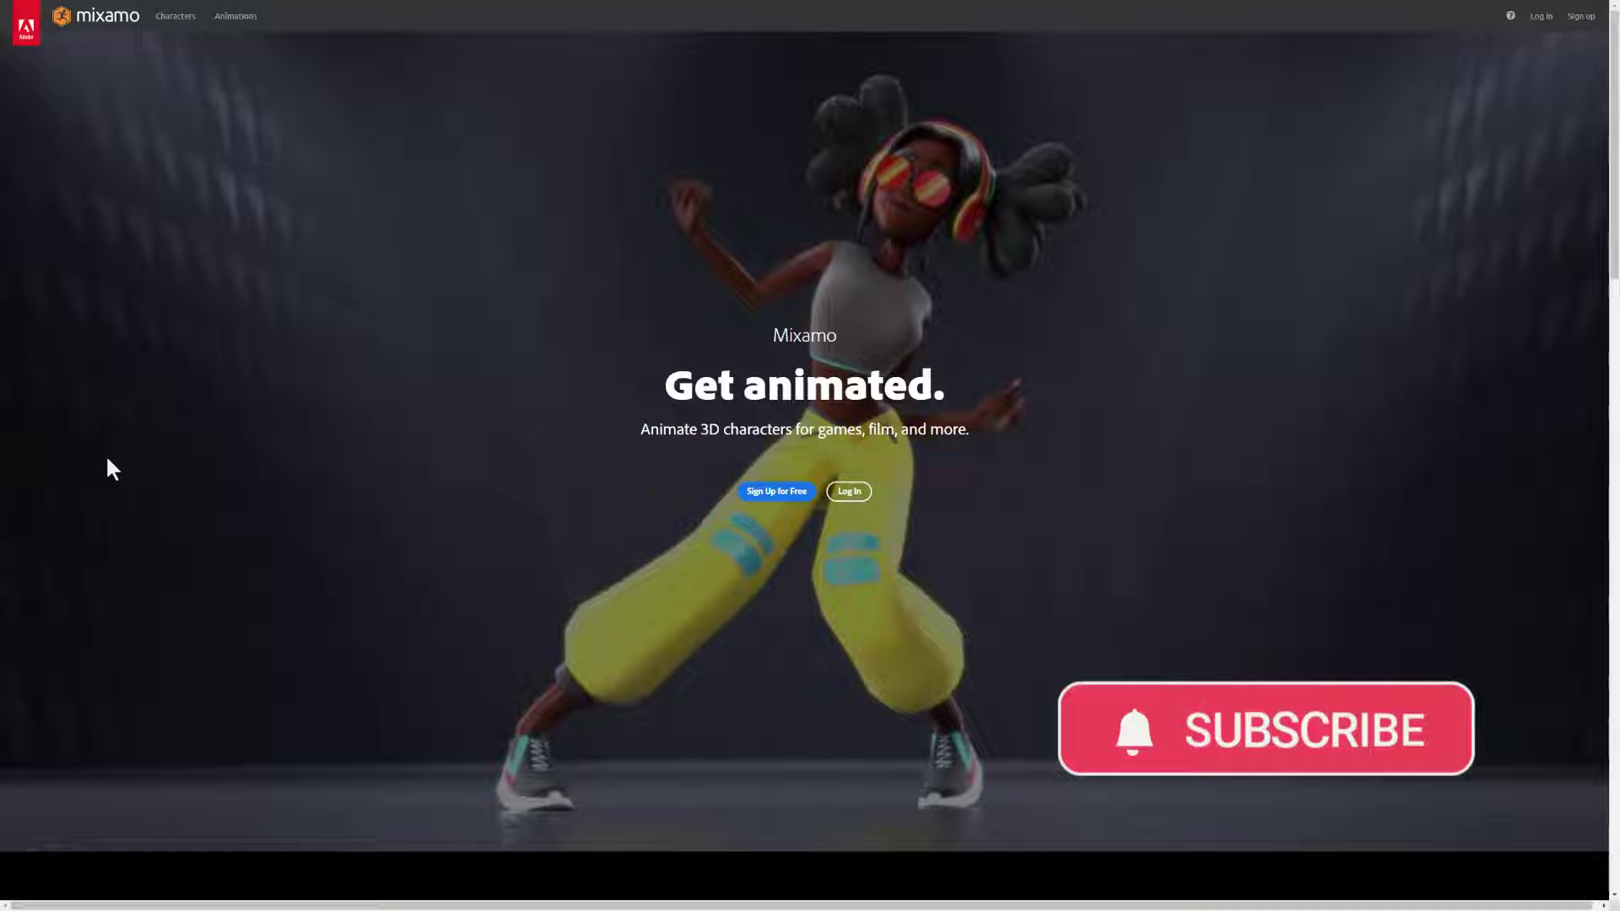
{"action": "left_click", "coordinate": [768, 497]}
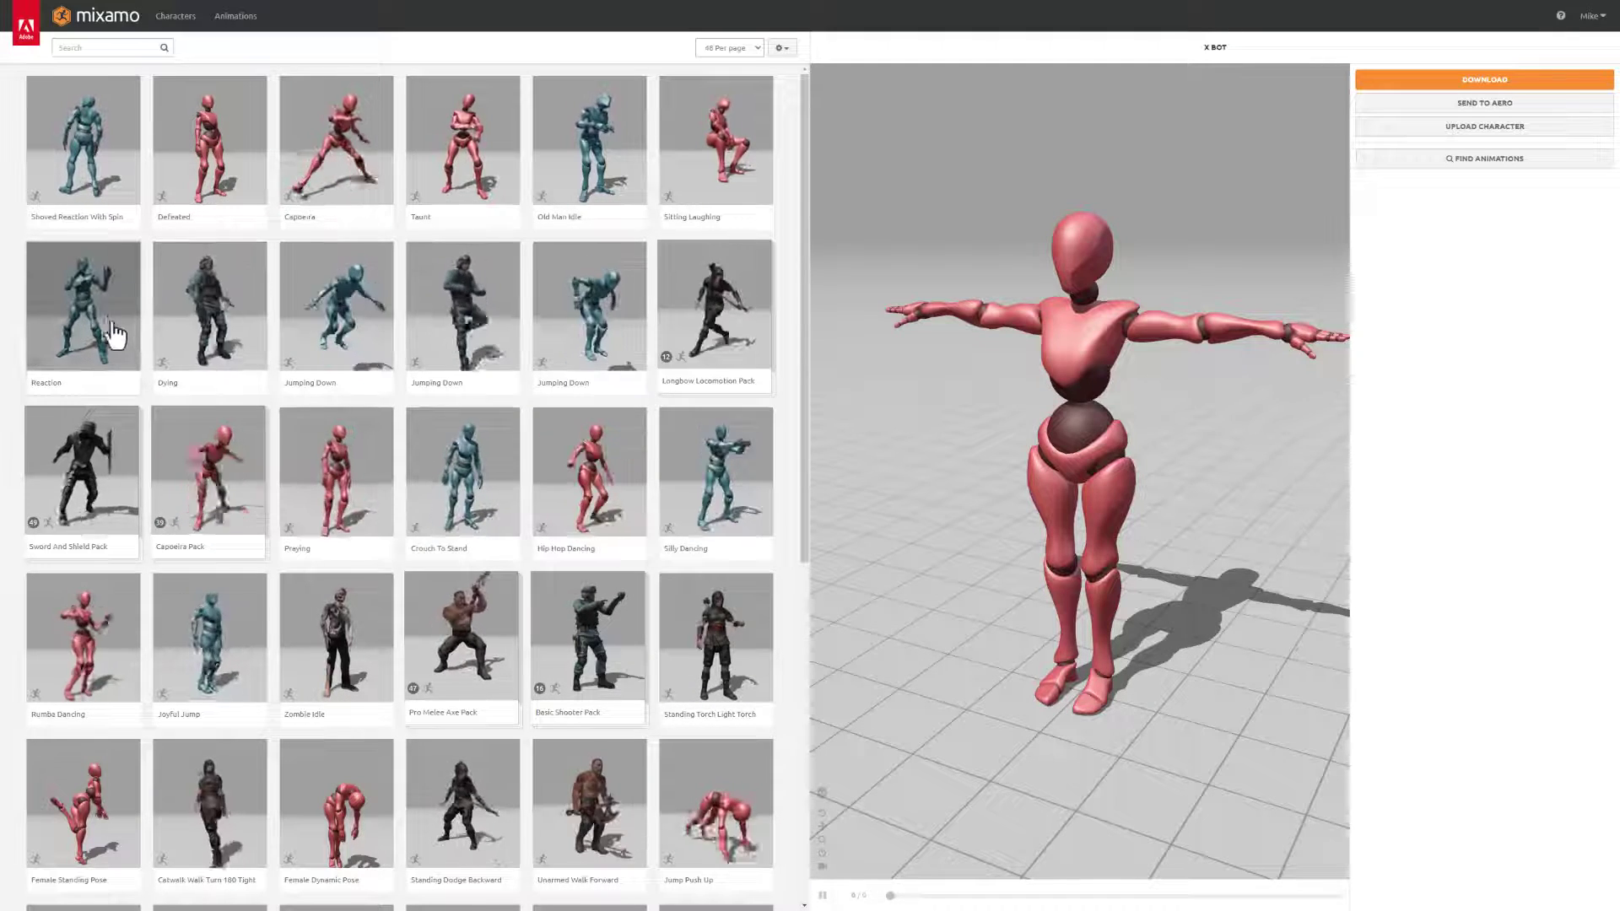
{"action": "left_click", "coordinate": [76, 331]}
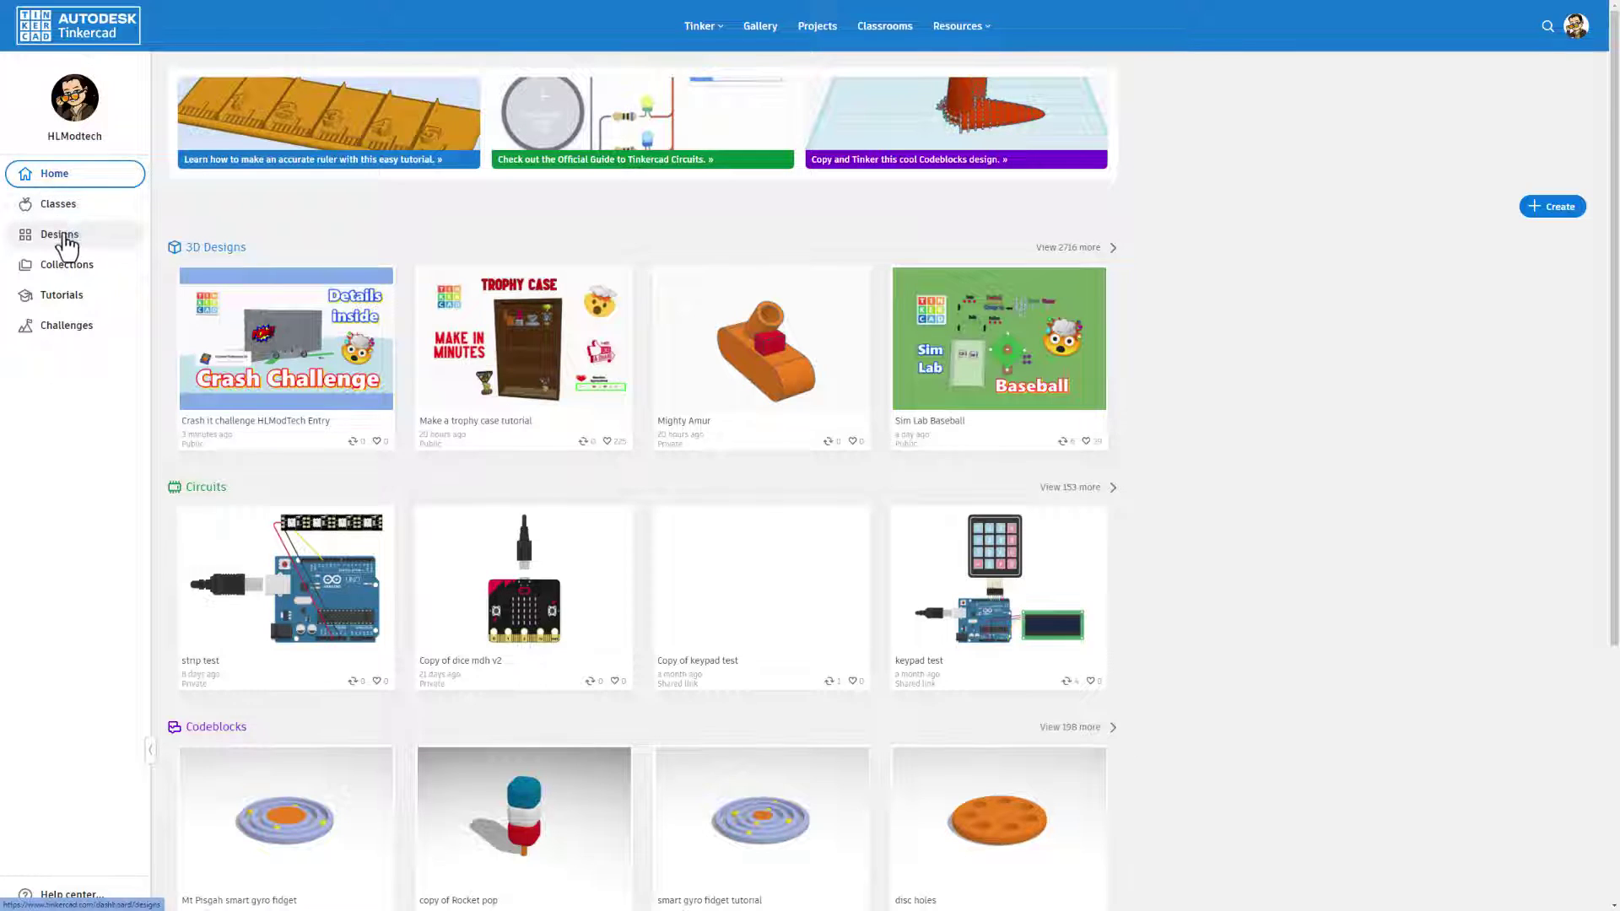
- Search your designs for 'character' and open Character Creator Tutorials with its full description
{"action": "left_click", "coordinate": [58, 236]}
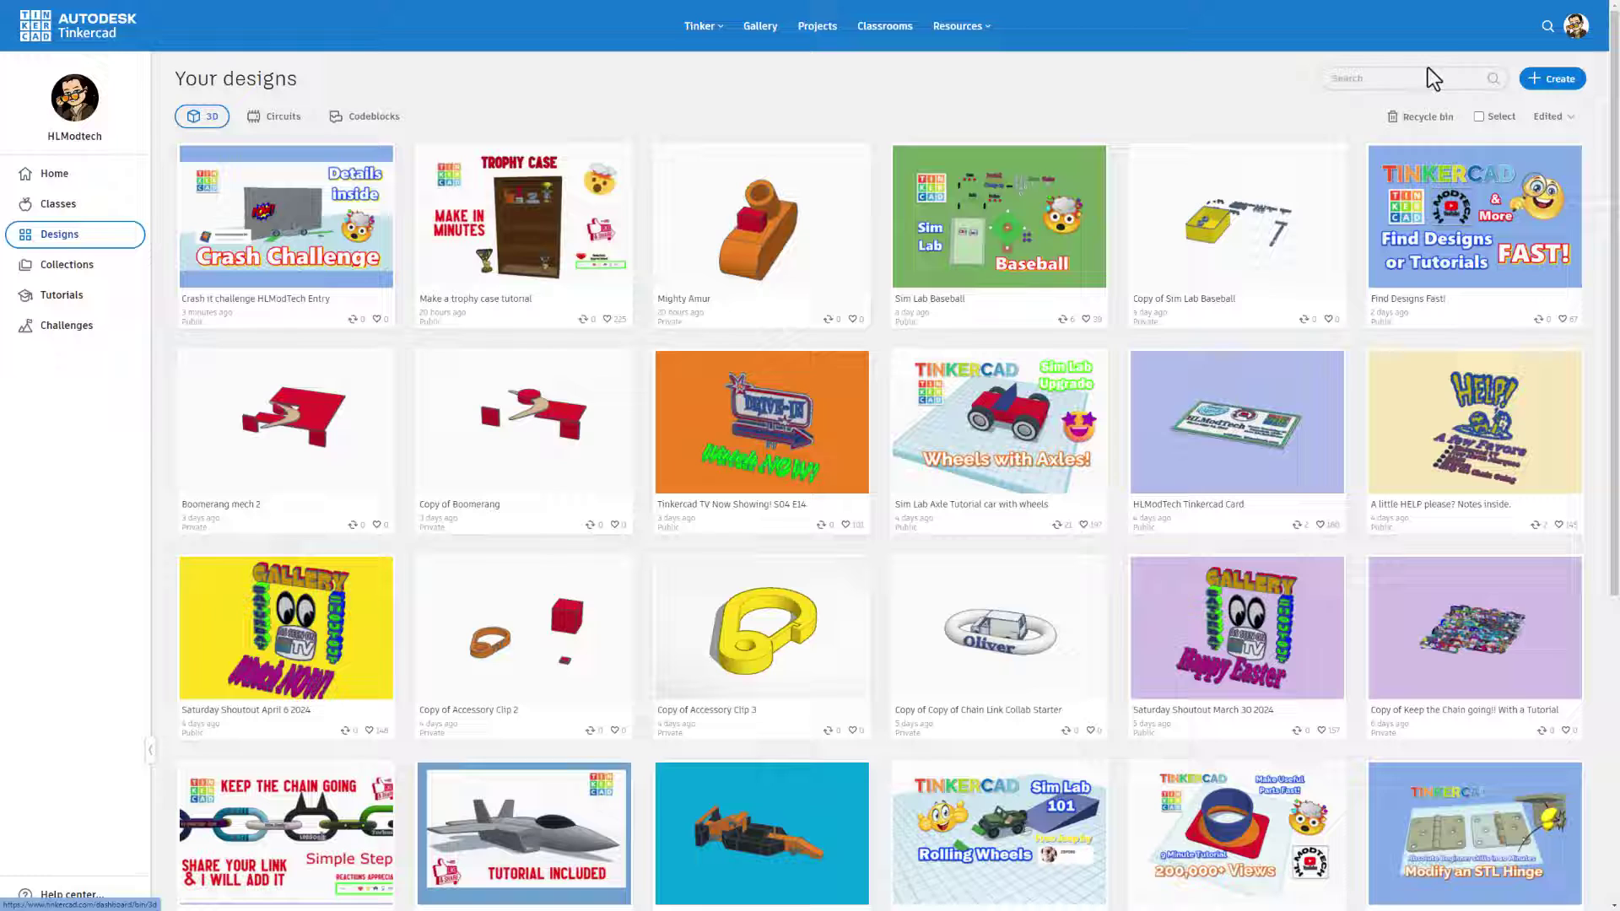
{"action": "left_click", "coordinate": [1396, 78]}
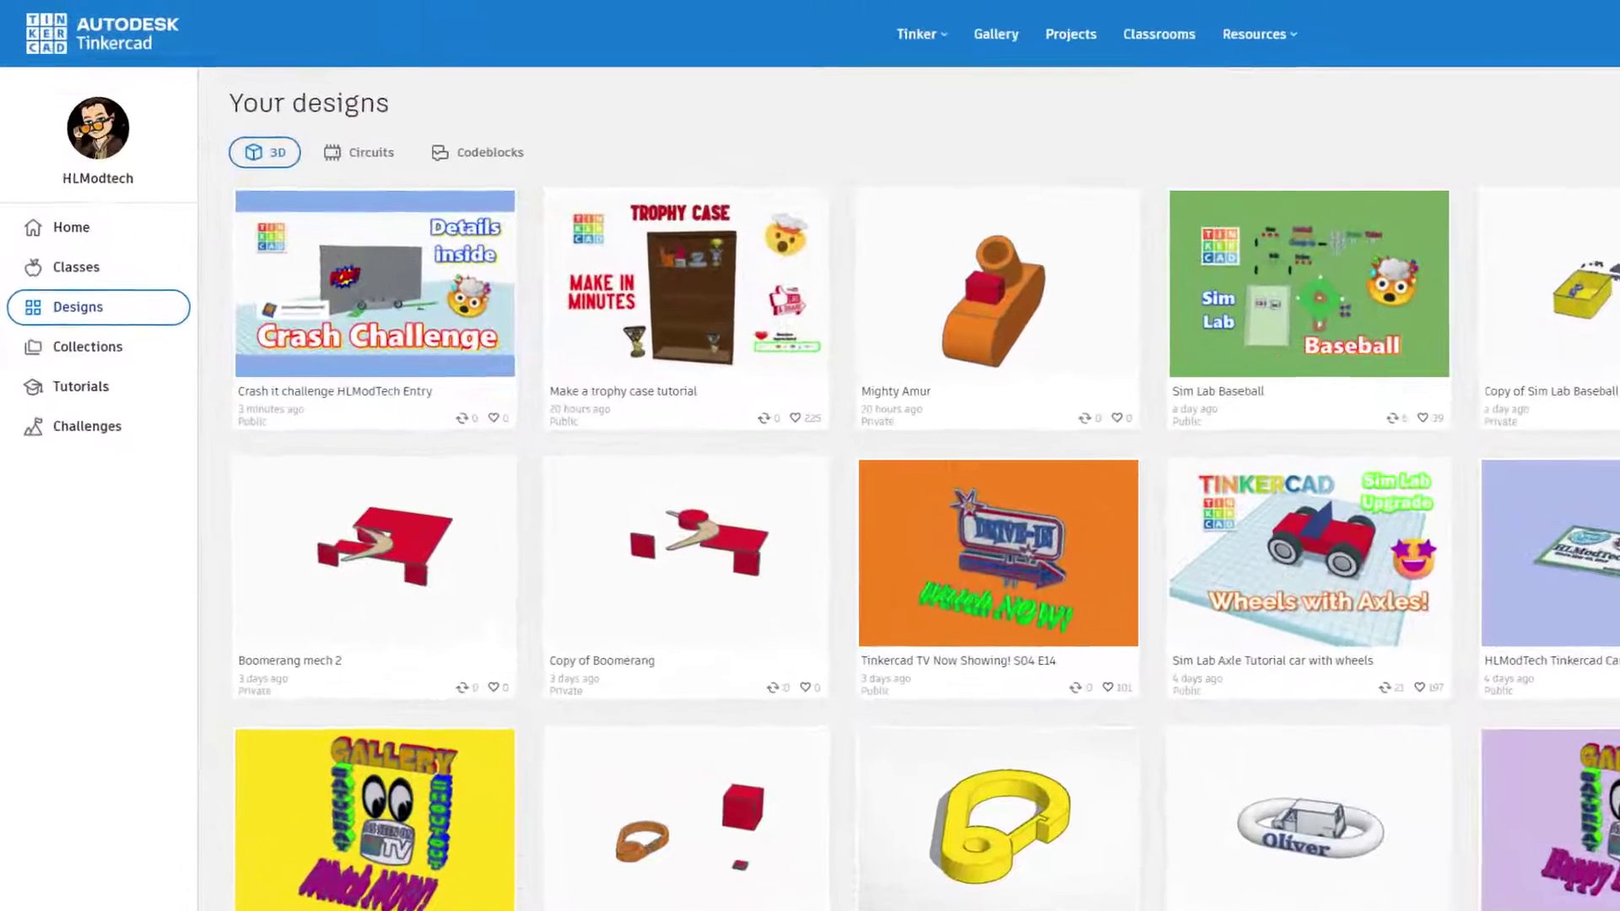
{"action": "key", "text": "Return"}
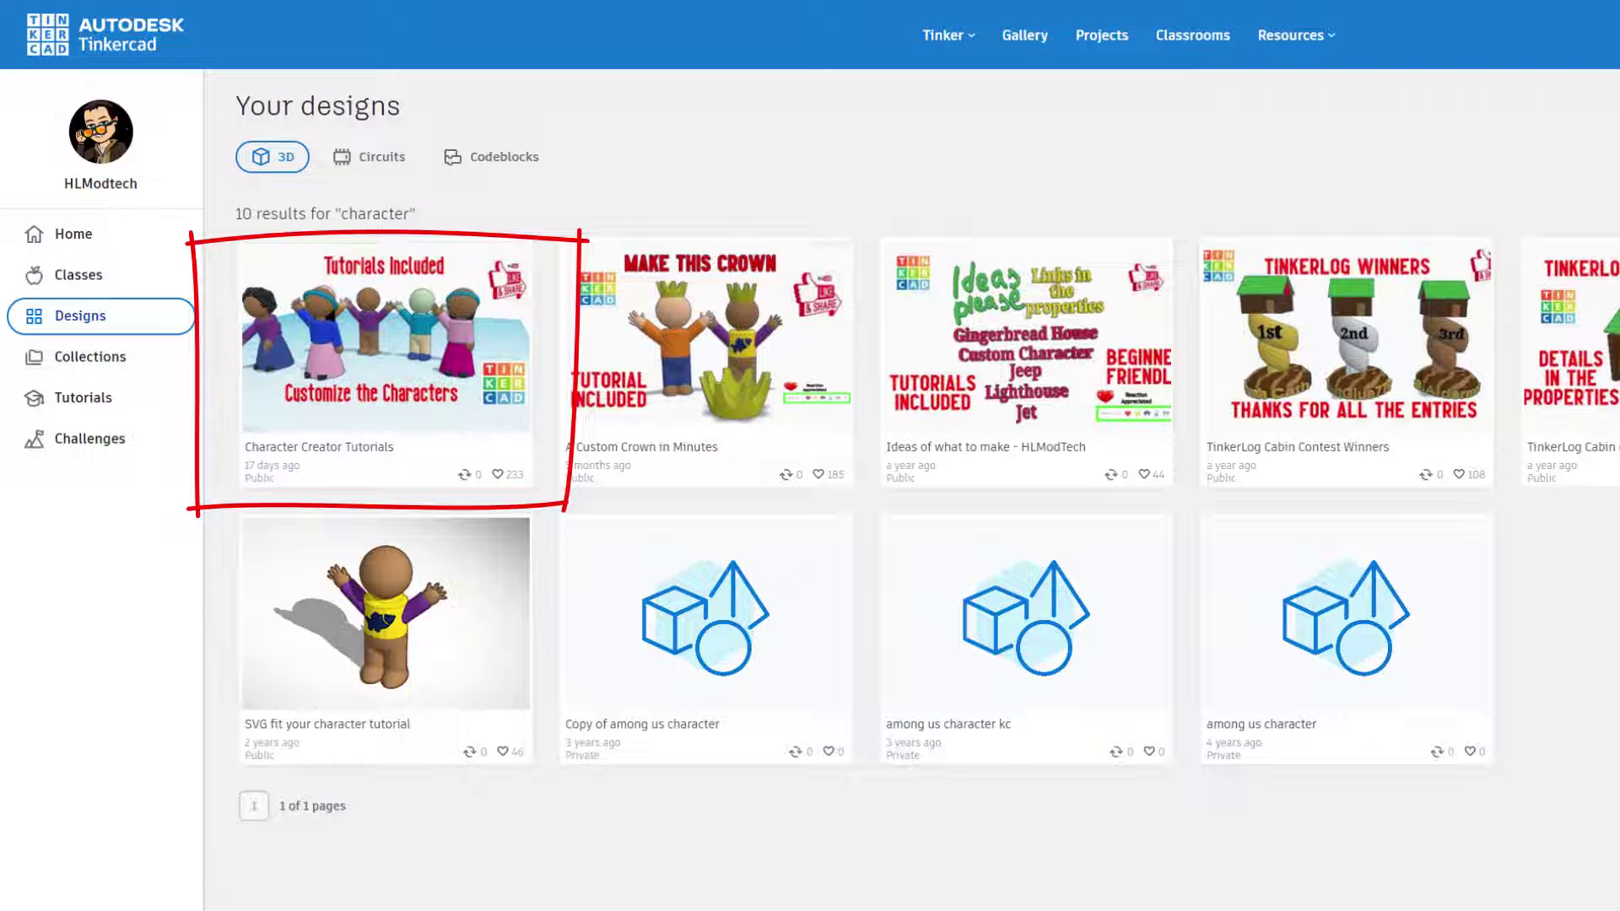
{"action": "left_click", "coordinate": [359, 365]}
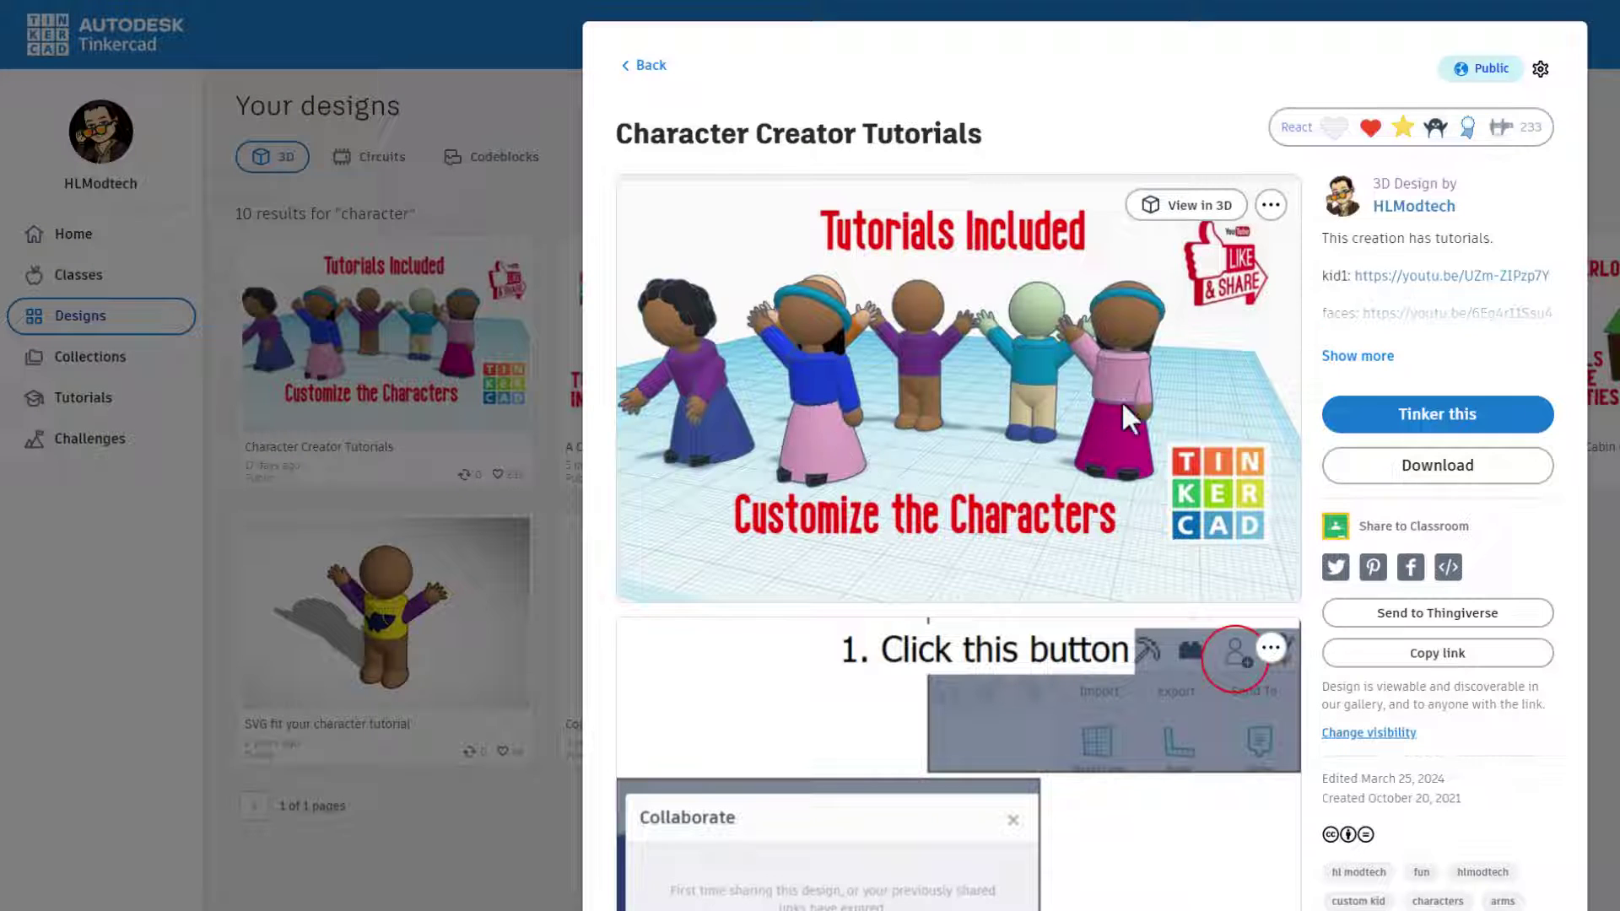
{"action": "left_click", "coordinate": [1351, 363]}
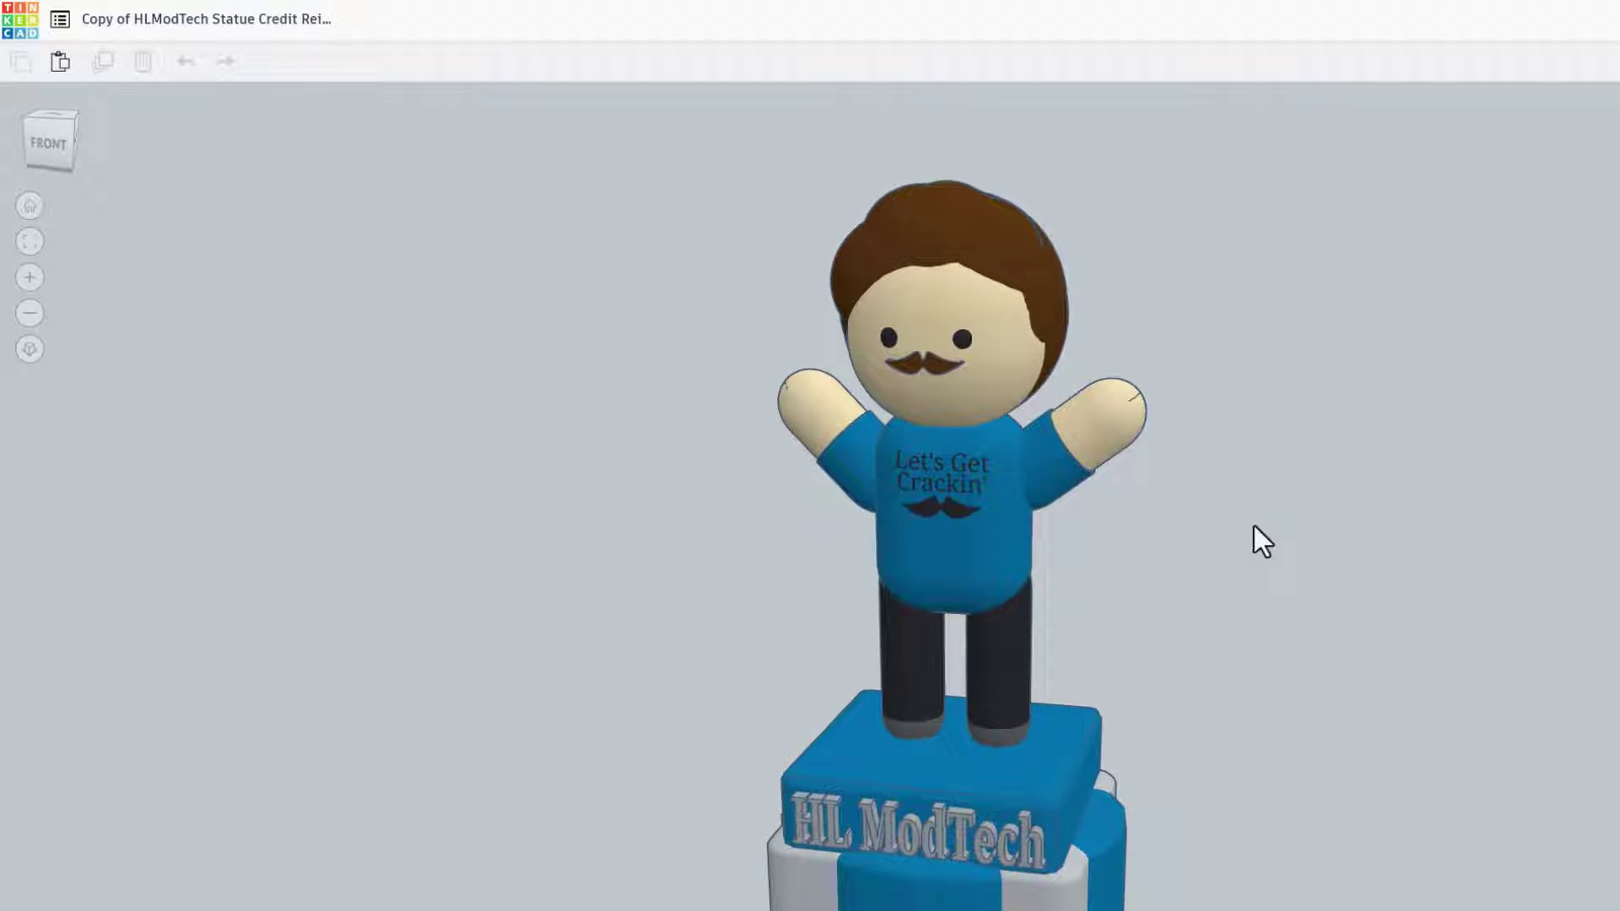
- Delete the HL ModTech base from the statue and select the whole character figure
{"action": "right_click_drag", "start_coordinate": [1279, 525], "coordinate": [797, 453]}
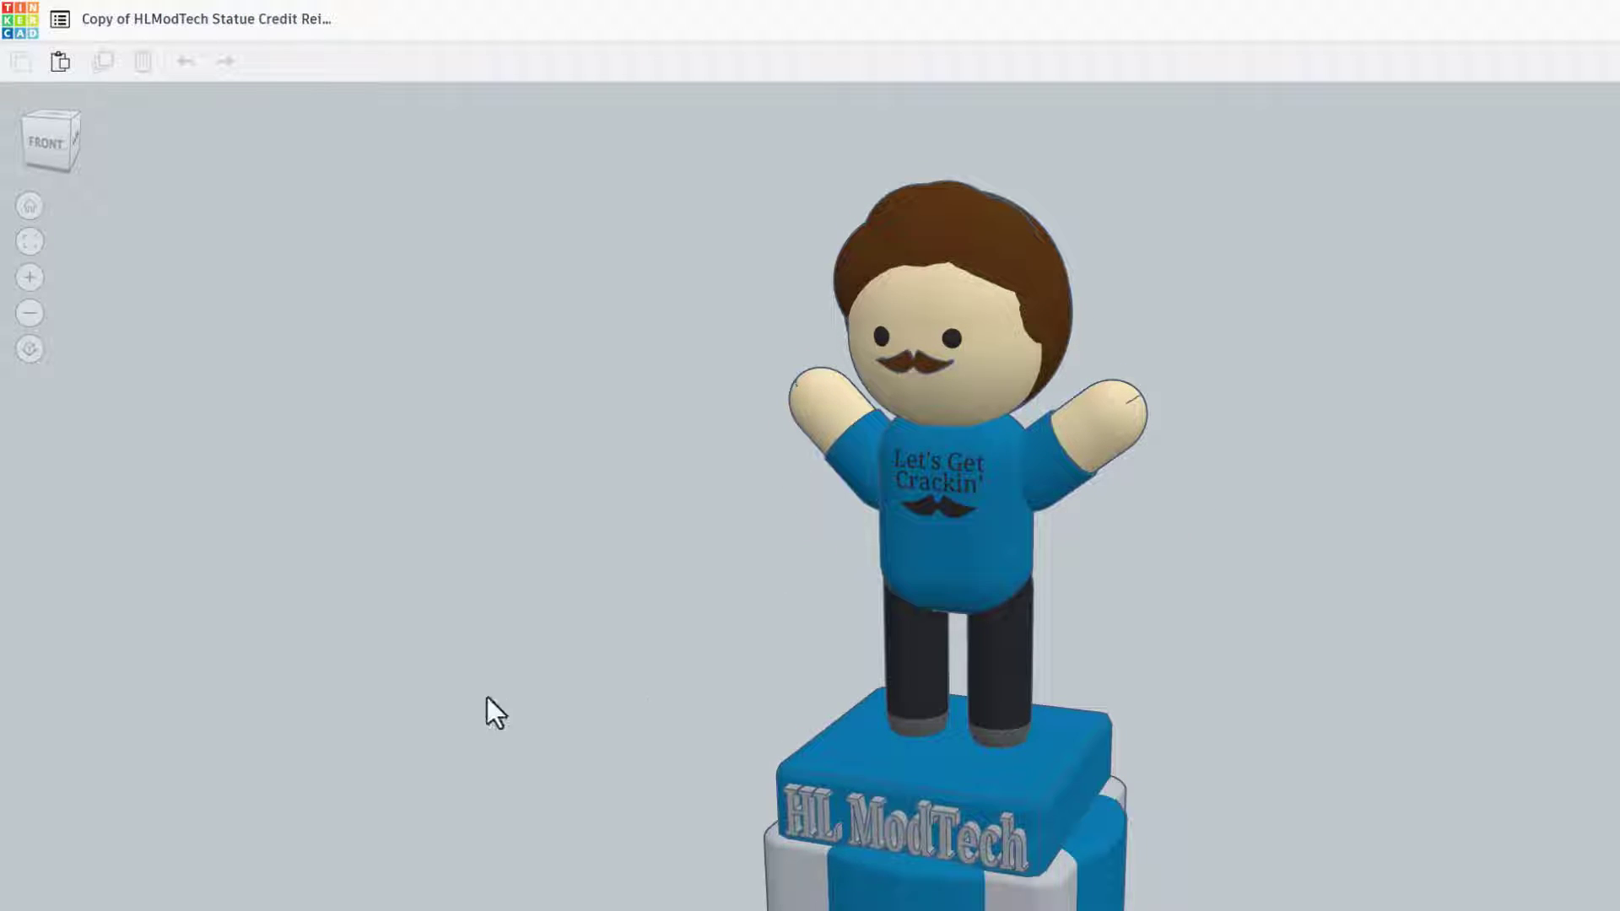
{"action": "left_click_drag", "start_coordinate": [691, 763], "coordinate": [690, 764]}
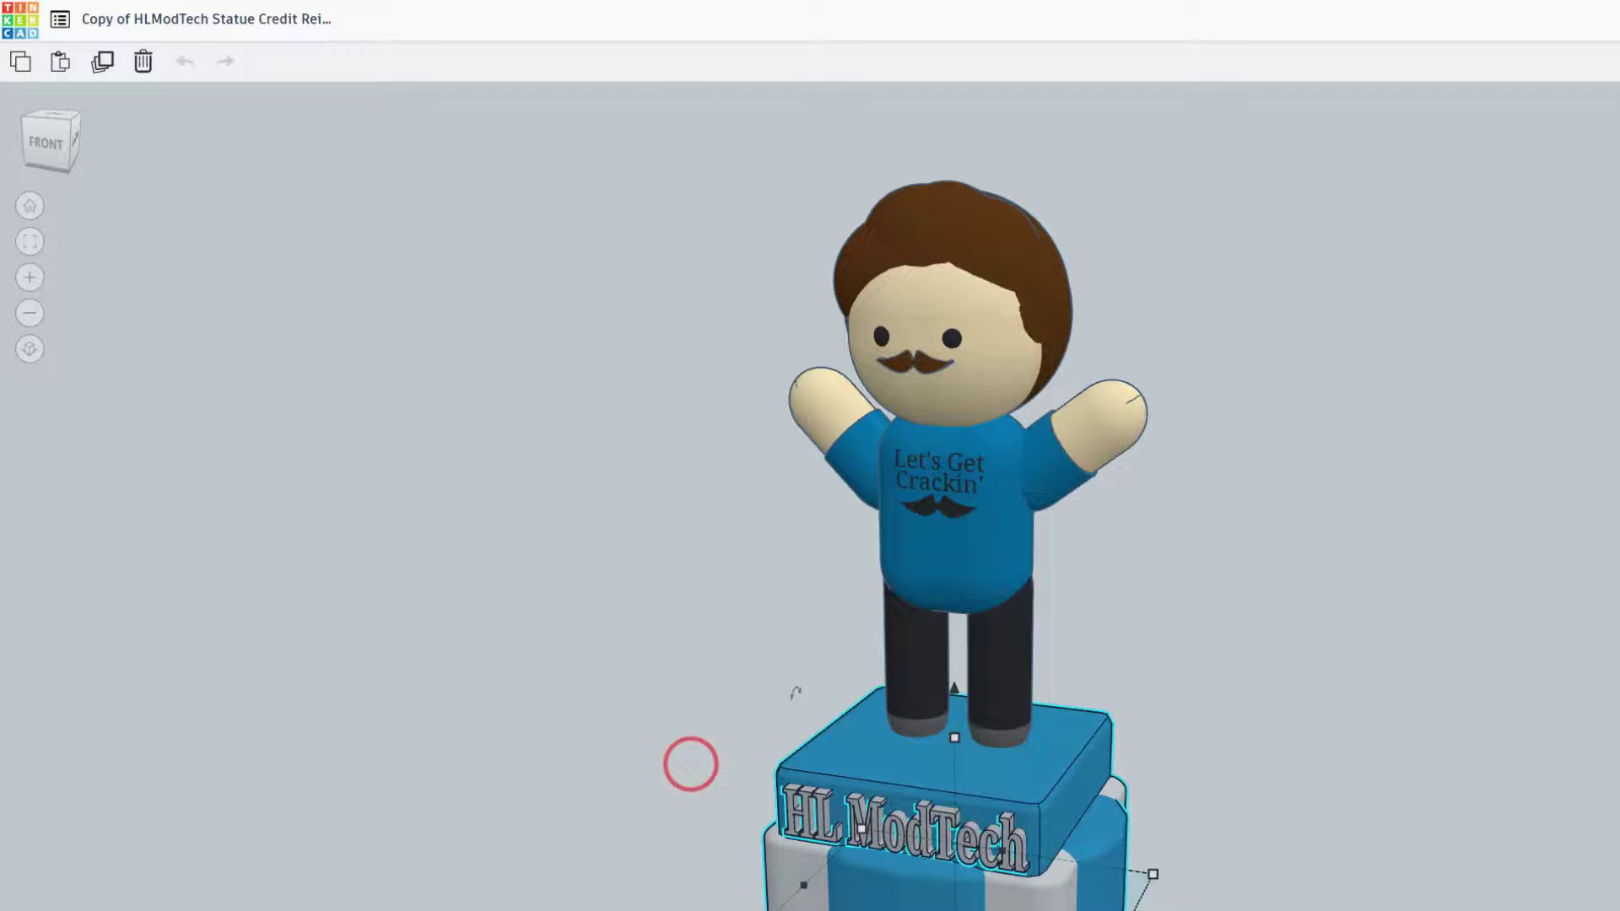
{"action": "key", "text": "Delete"}
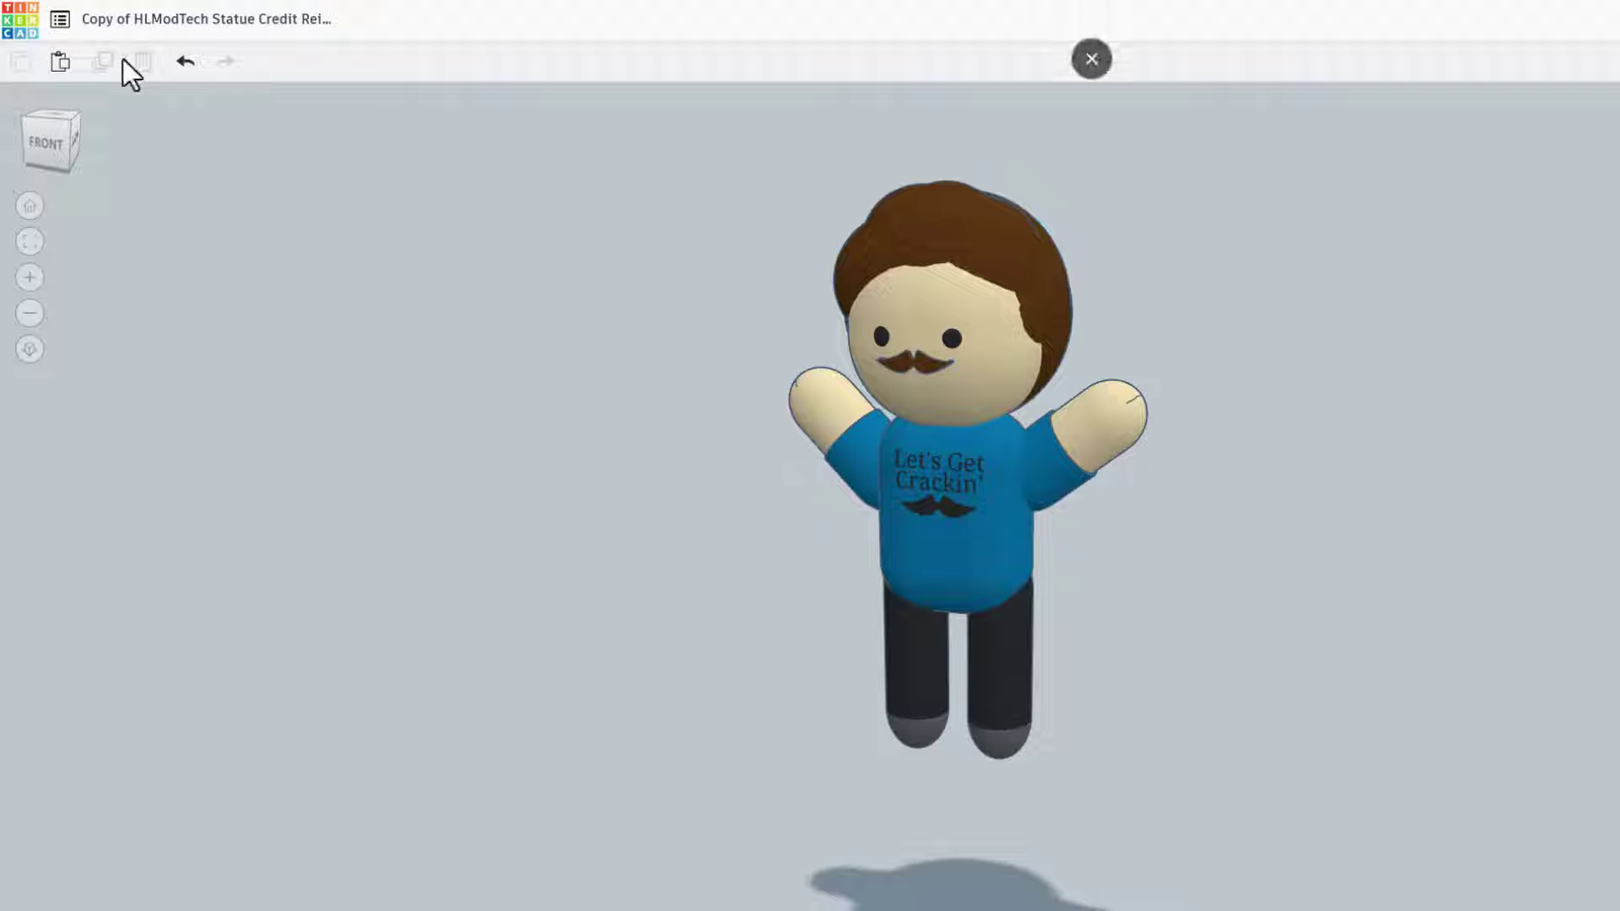
{"action": "left_click_drag", "start_coordinate": [719, 195], "coordinate": [1297, 759]}
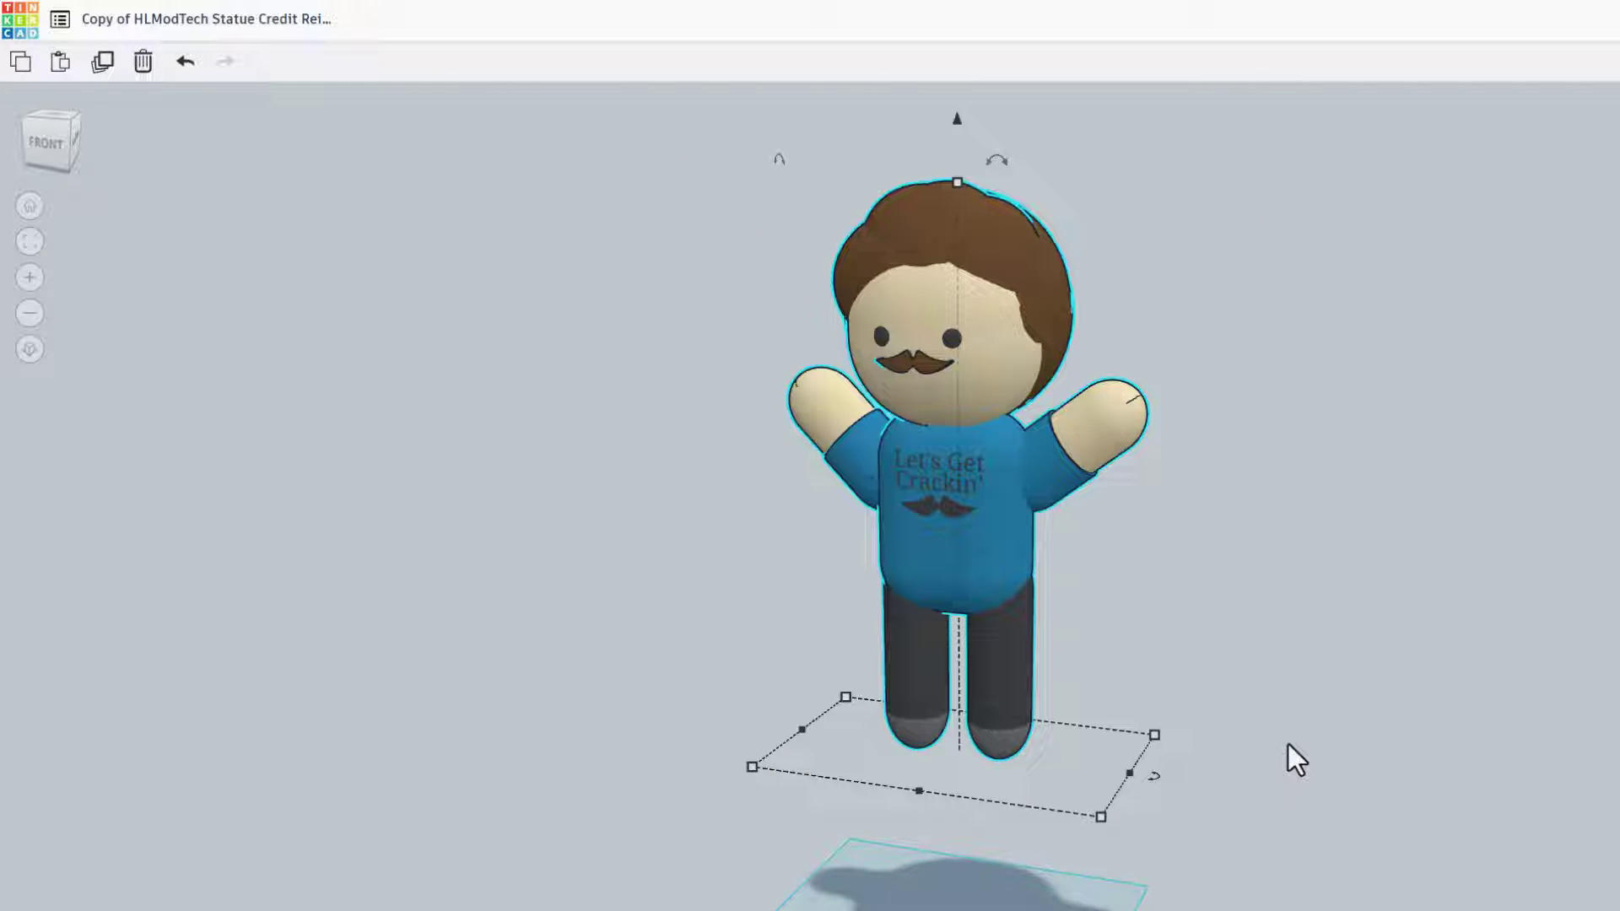
- Drop the figure onto the workplane and swing the right arm out horizontally at shoulder height
{"action": "key", "text": "d"}
{"action": "left_click", "coordinate": [1128, 629]}
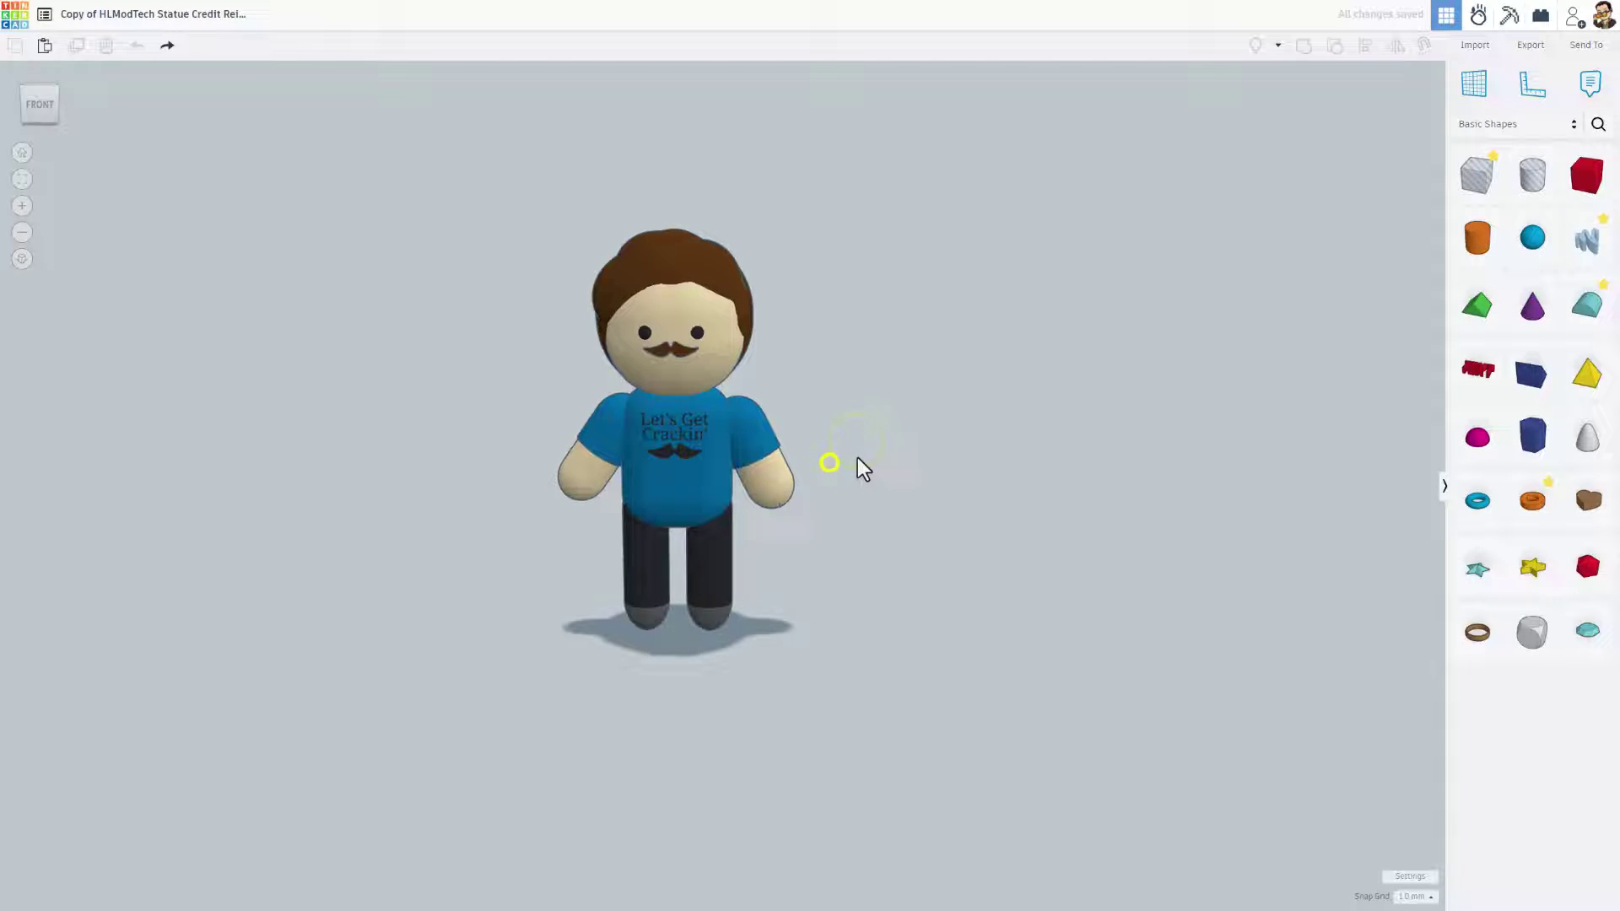
{"action": "left_click", "coordinate": [829, 462]}
{"action": "left_click", "coordinate": [766, 494]}
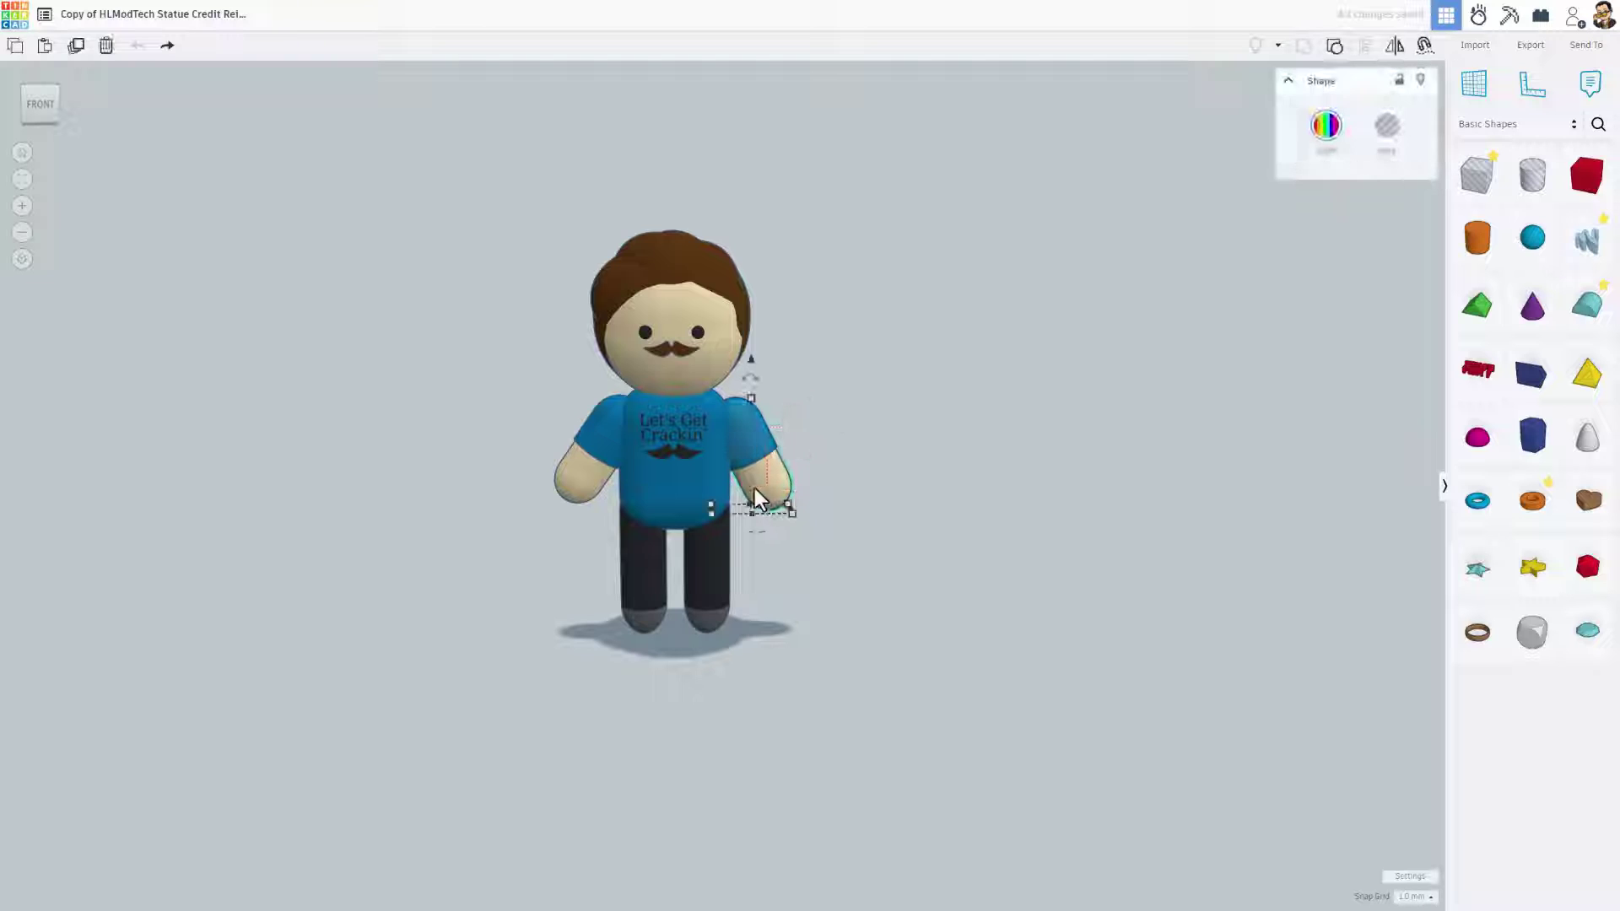
{"action": "left_click_drag", "start_coordinate": [759, 373], "coordinate": [548, 358]}
{"action": "key", "text": "ctrl+Up"}
{"action": "key", "text": "ctrl+Up"}
{"action": "key", "text": "ctrl+Up"}
{"action": "key", "text": "ctrl+Up"}
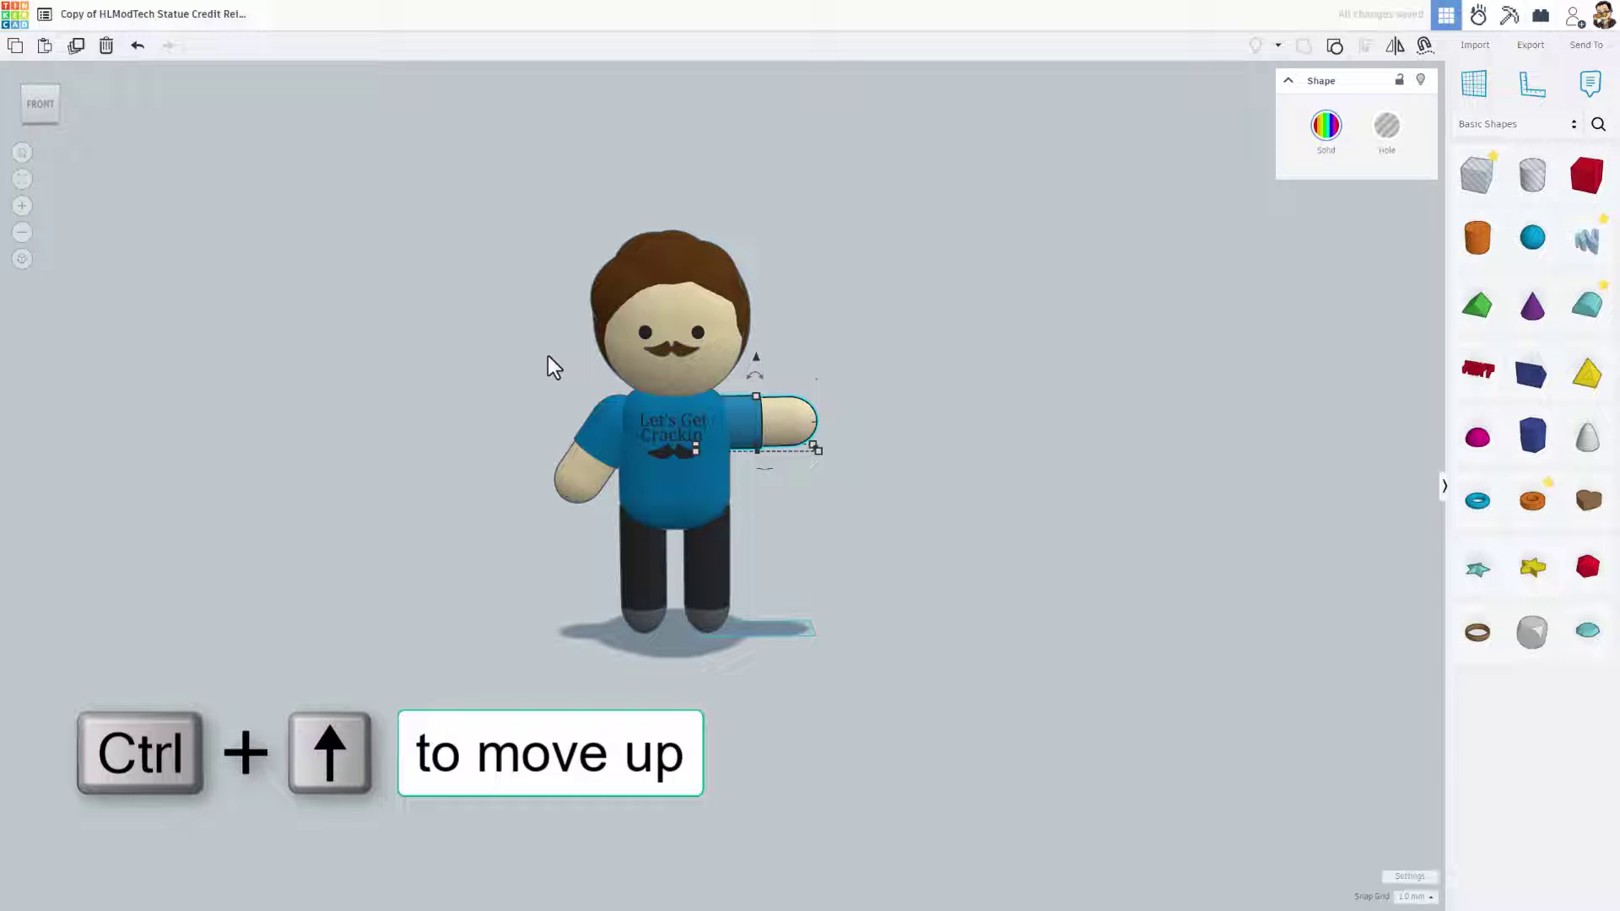
{"action": "key", "text": "ctrl+Up"}
{"action": "key", "text": "ctrl+Up"}
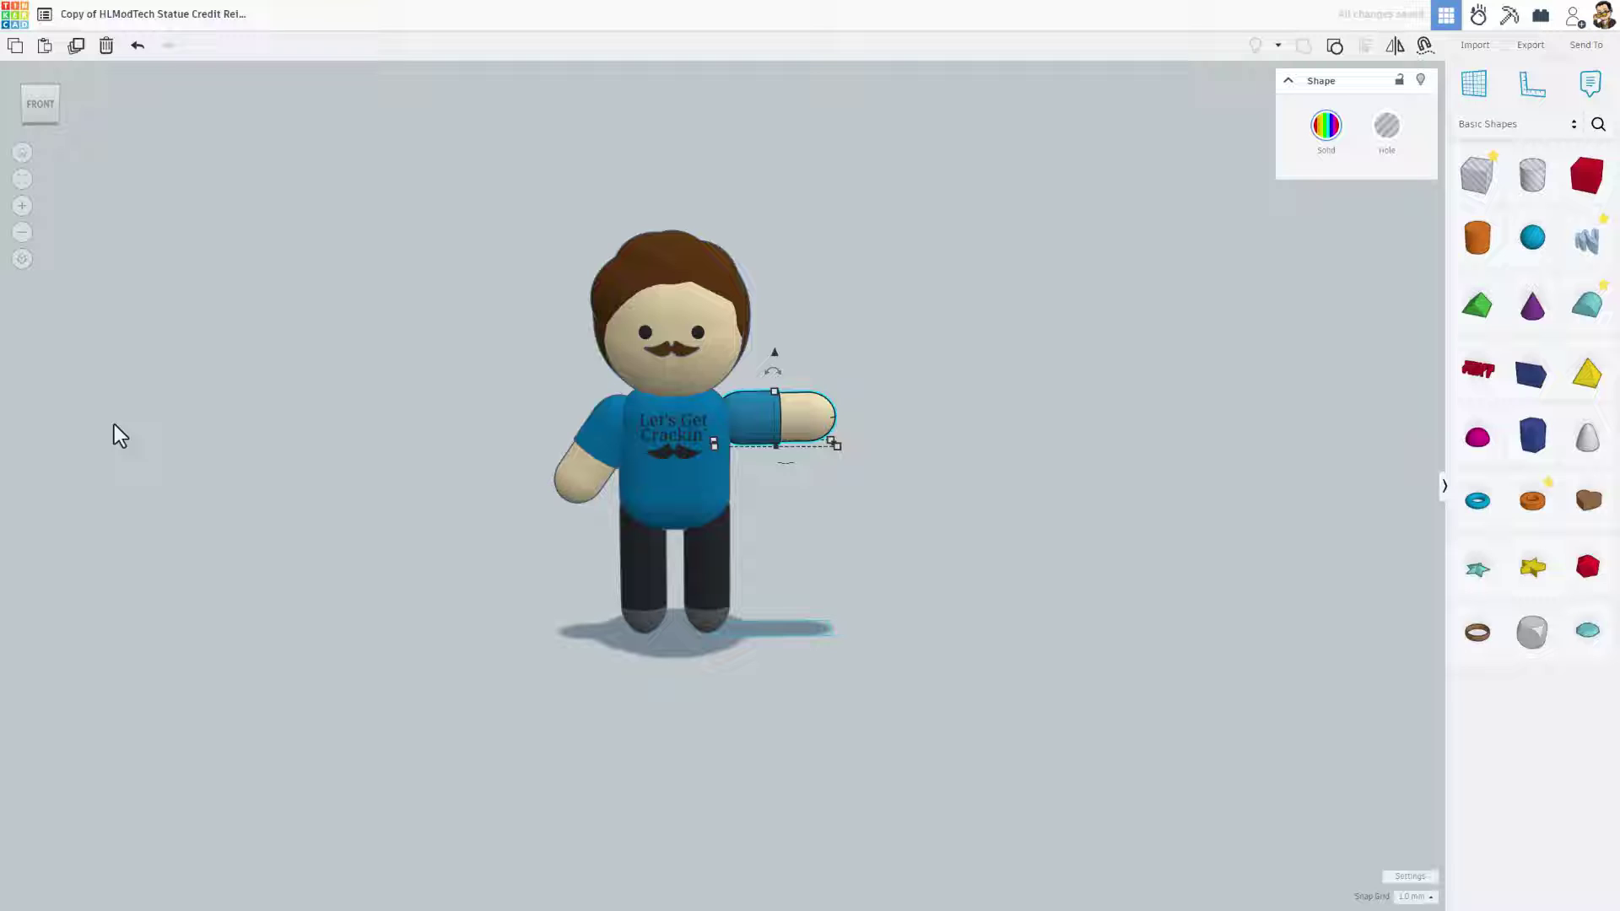
{"action": "left_click", "coordinate": [361, 401]}
- Rotate the left arm to horizontal and nudge it into place at the shoulder
{"action": "left_click_drag", "start_coordinate": [462, 358], "coordinate": [589, 562]}
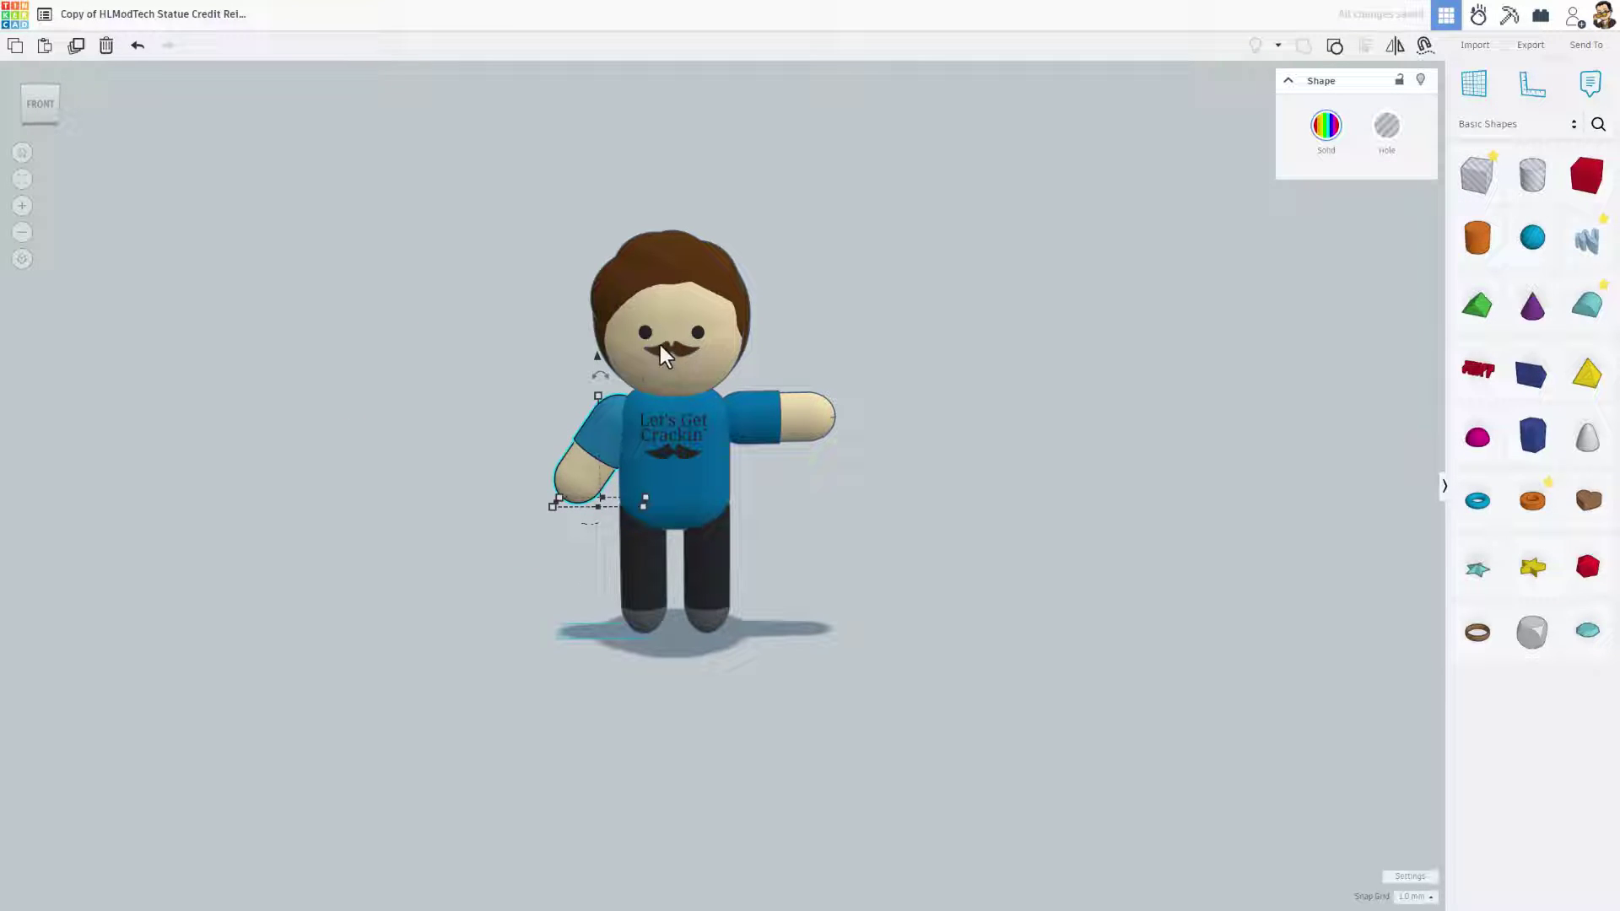
{"action": "left_click_drag", "start_coordinate": [614, 376], "coordinate": [711, 374]}
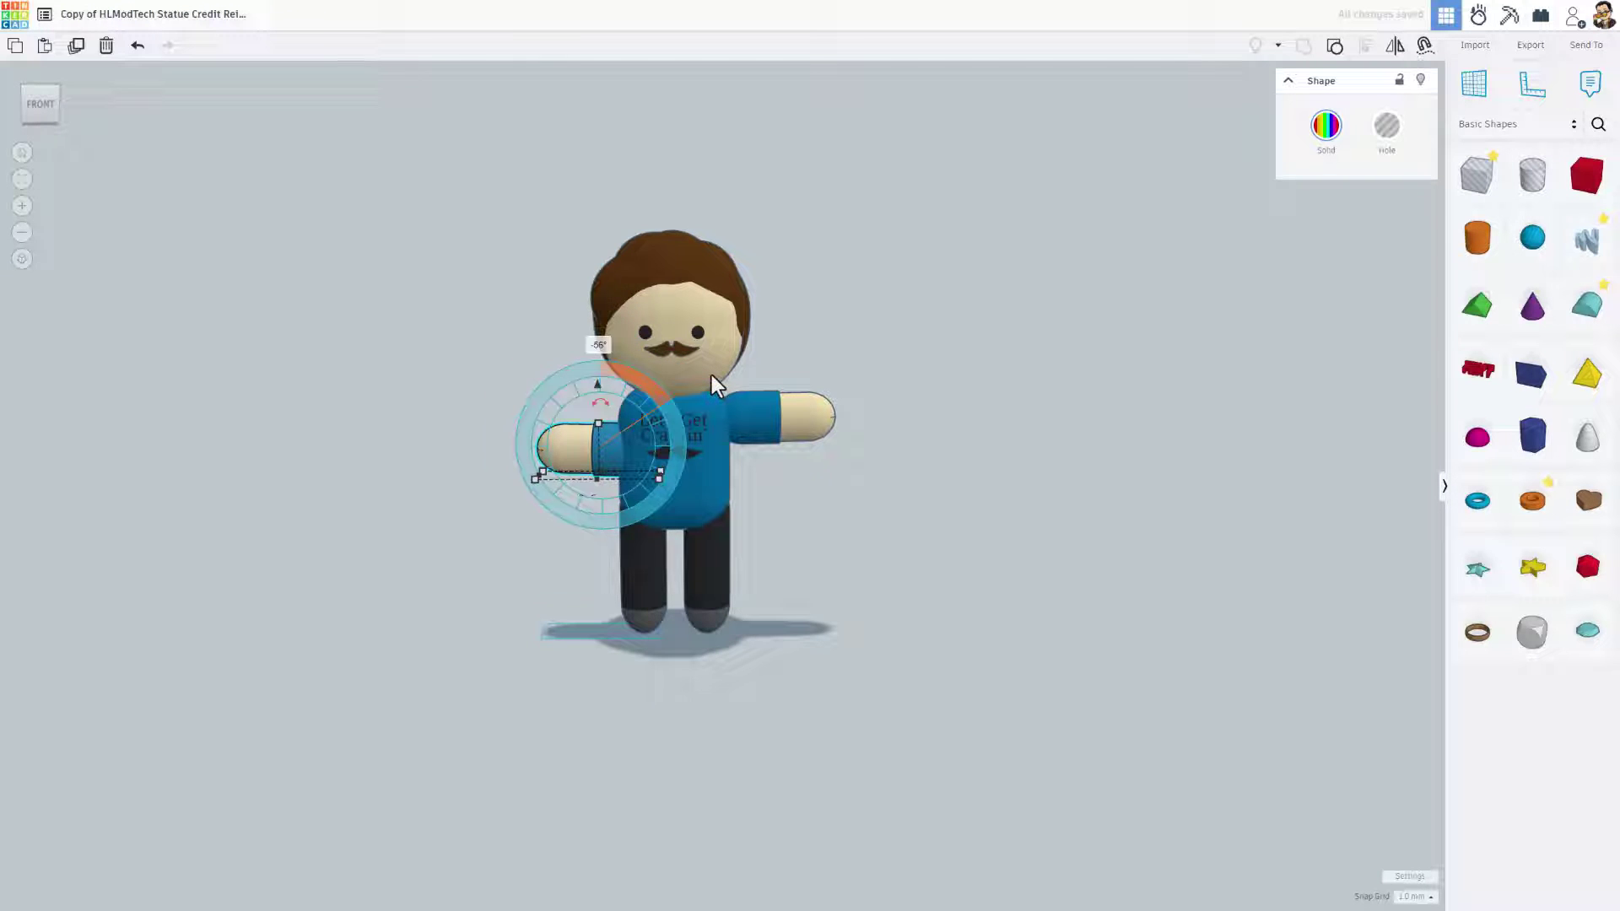
{"action": "key", "text": "Left"}
{"action": "key", "text": "Left"}
{"action": "key", "text": "Left"}
{"action": "key", "text": "Left"}
{"action": "key", "text": "ctrl+Up"}
{"action": "key", "text": "ctrl+Up"}
{"action": "key", "text": "ctrl+Up"}
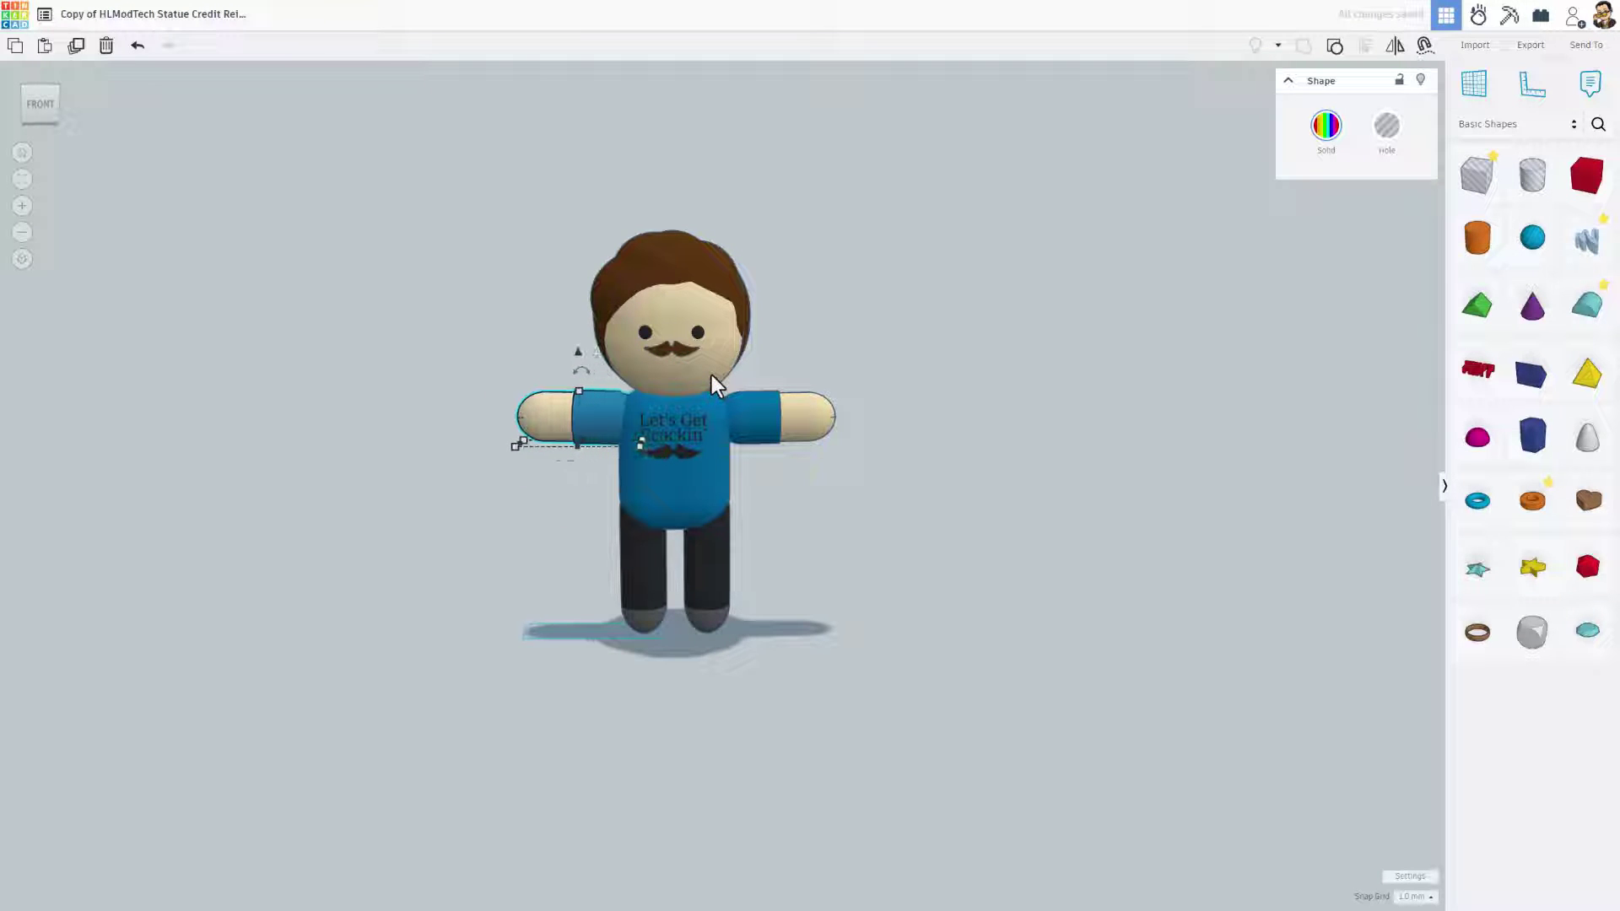
{"action": "key", "text": "Left"}
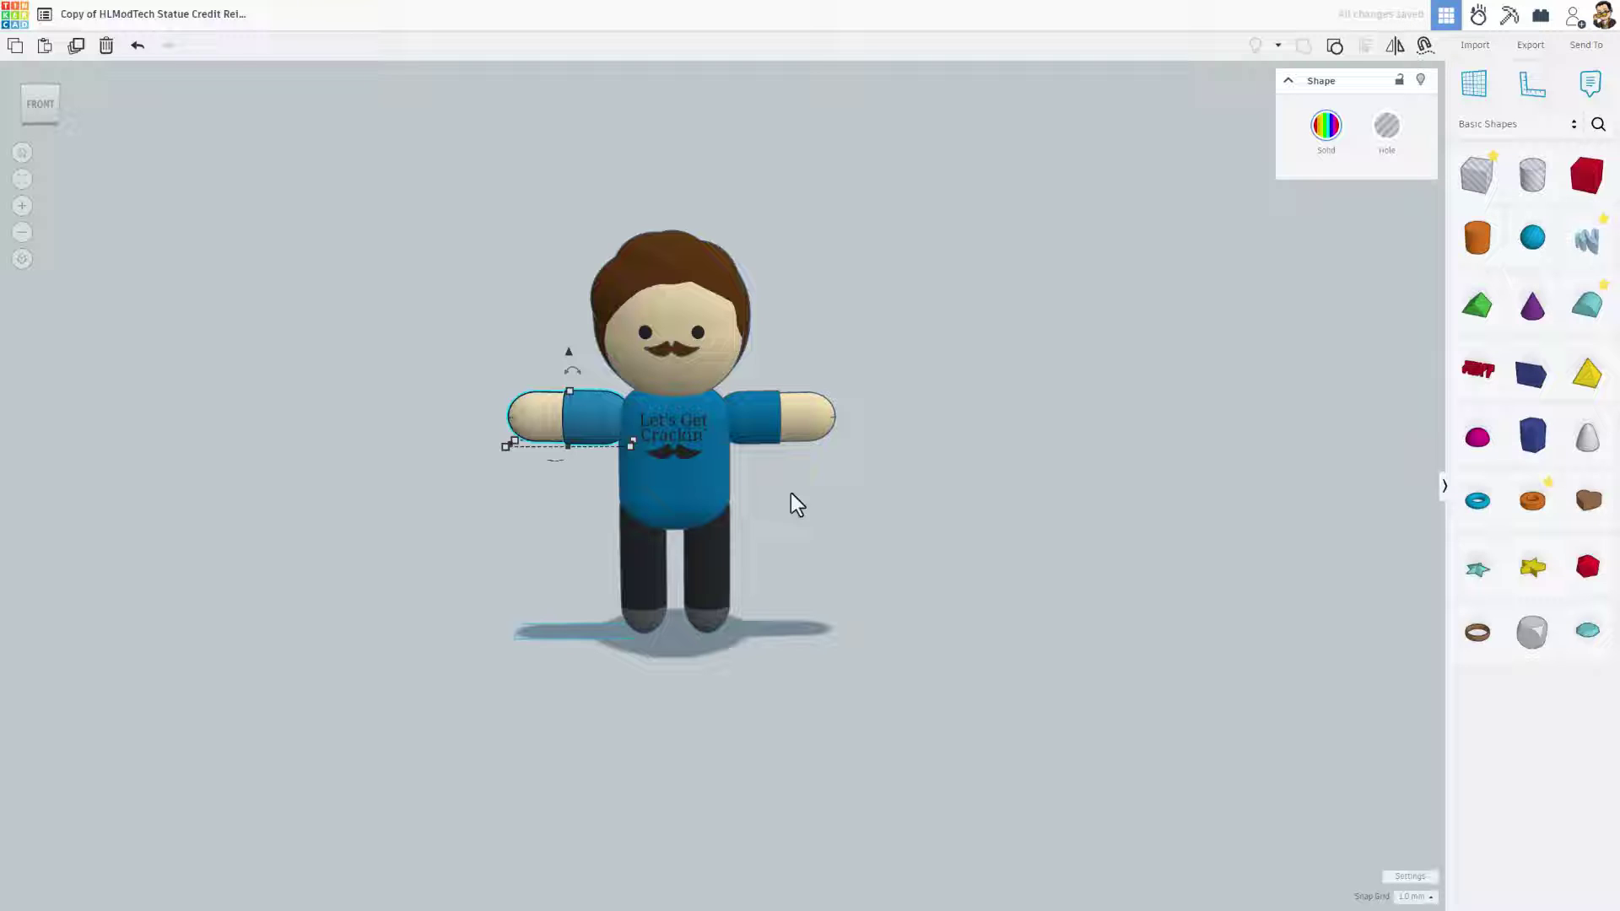
{"action": "key", "text": "Right"}
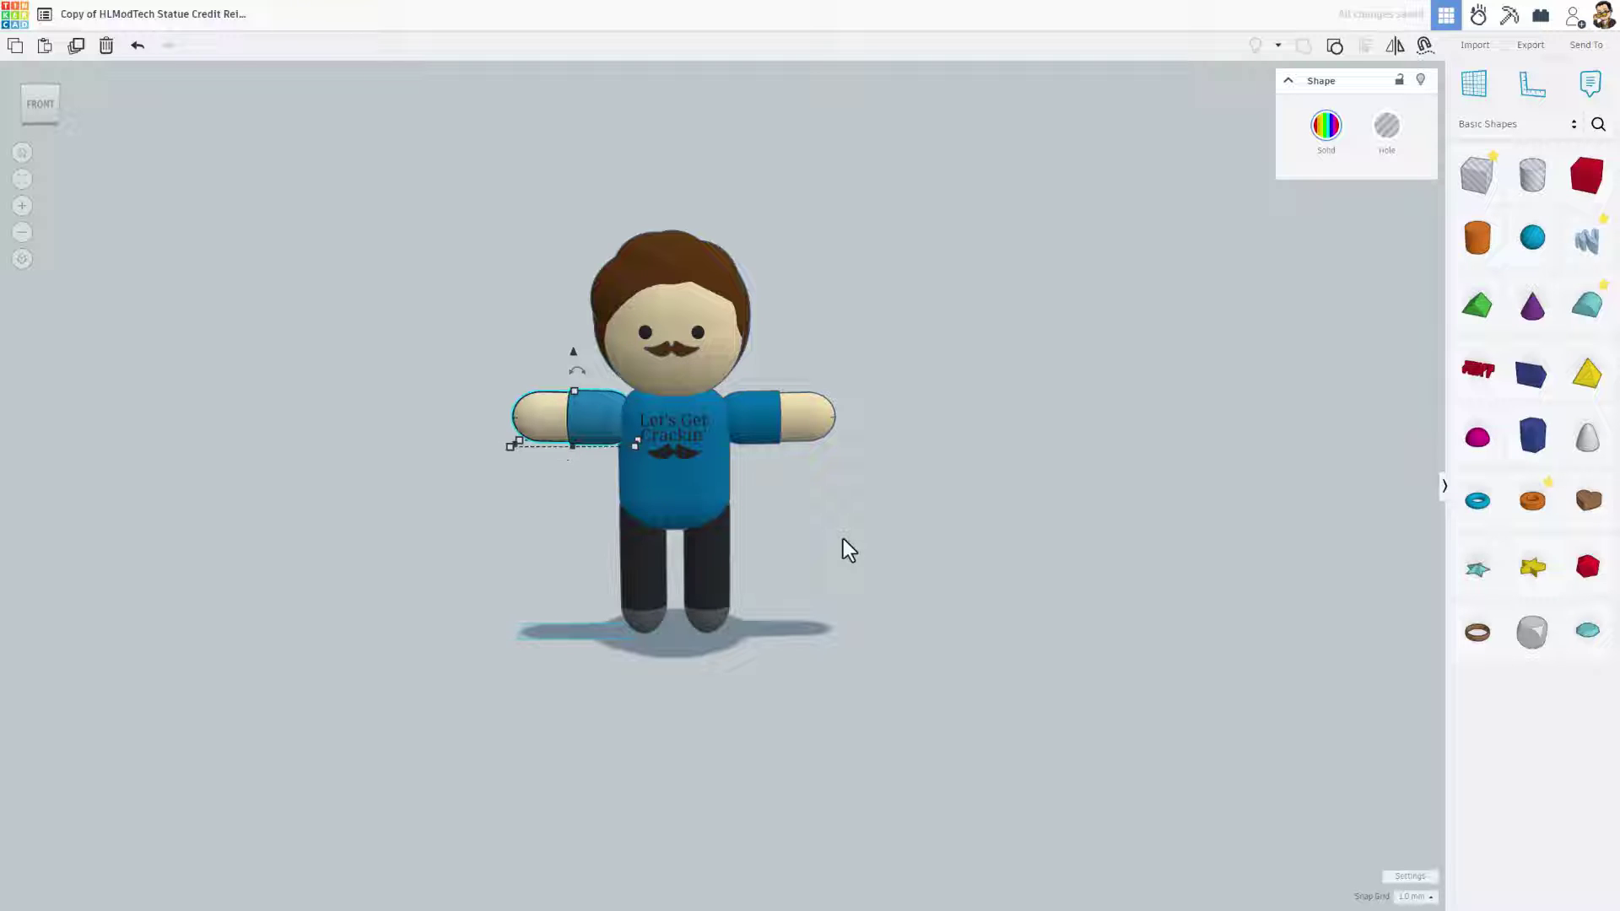
{"action": "left_click", "coordinate": [898, 589]}
- Check the T-pose from several angles and nudge the right arm closer to the shoulder
{"action": "right_click_drag", "start_coordinate": [898, 590], "coordinate": [712, 597]}
{"action": "right_click_drag", "start_coordinate": [1041, 596], "coordinate": [902, 539]}
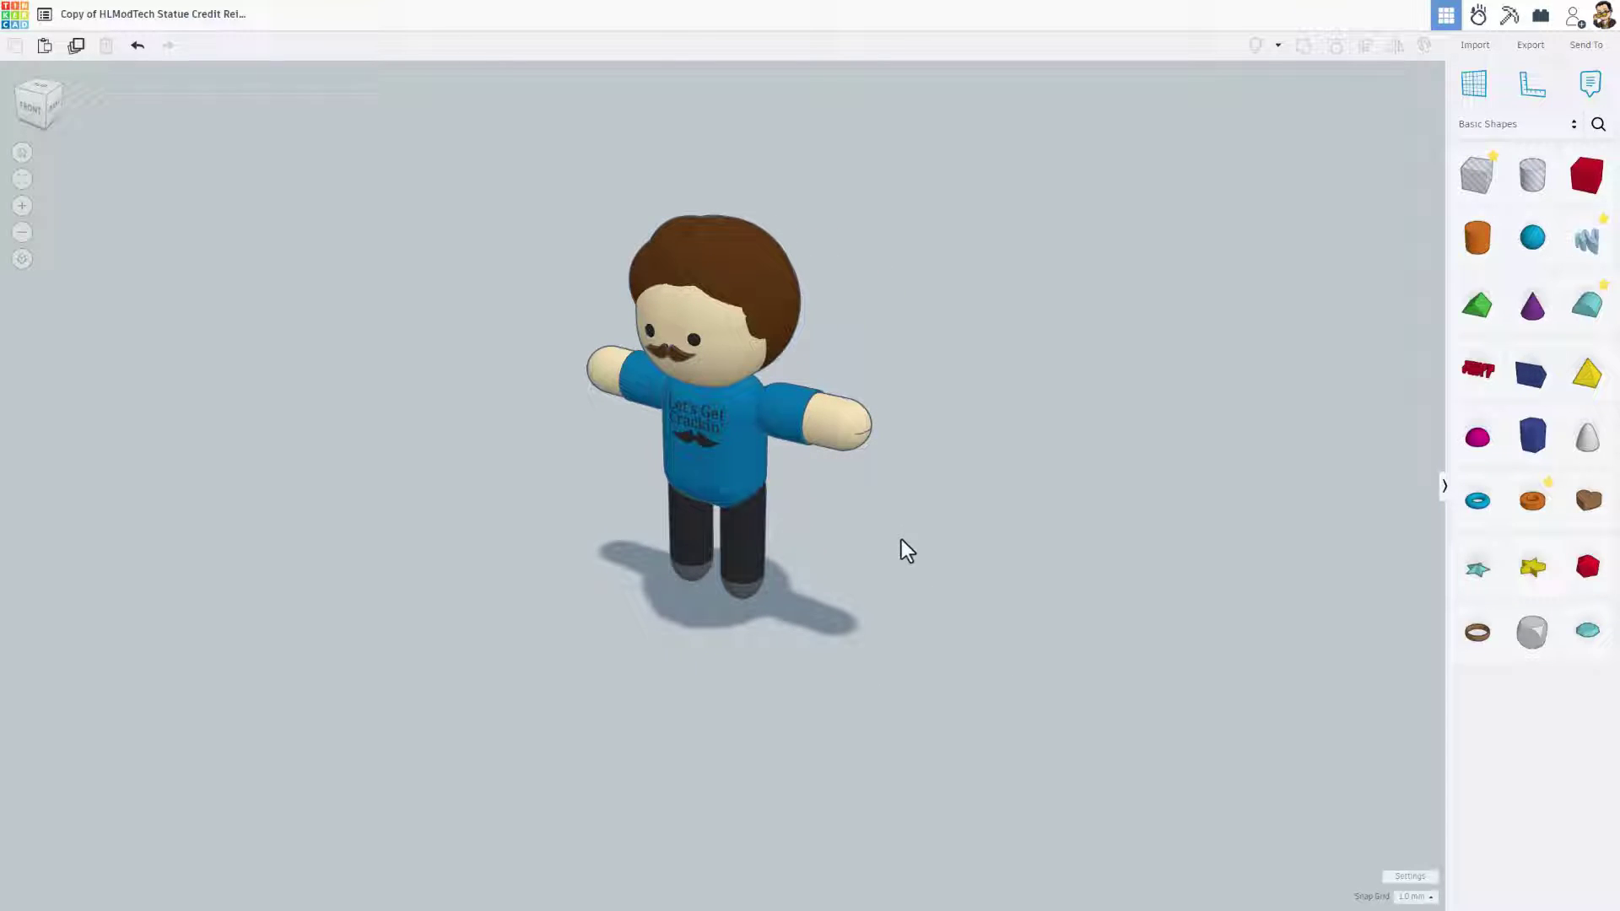
{"action": "left_click", "coordinate": [790, 453]}
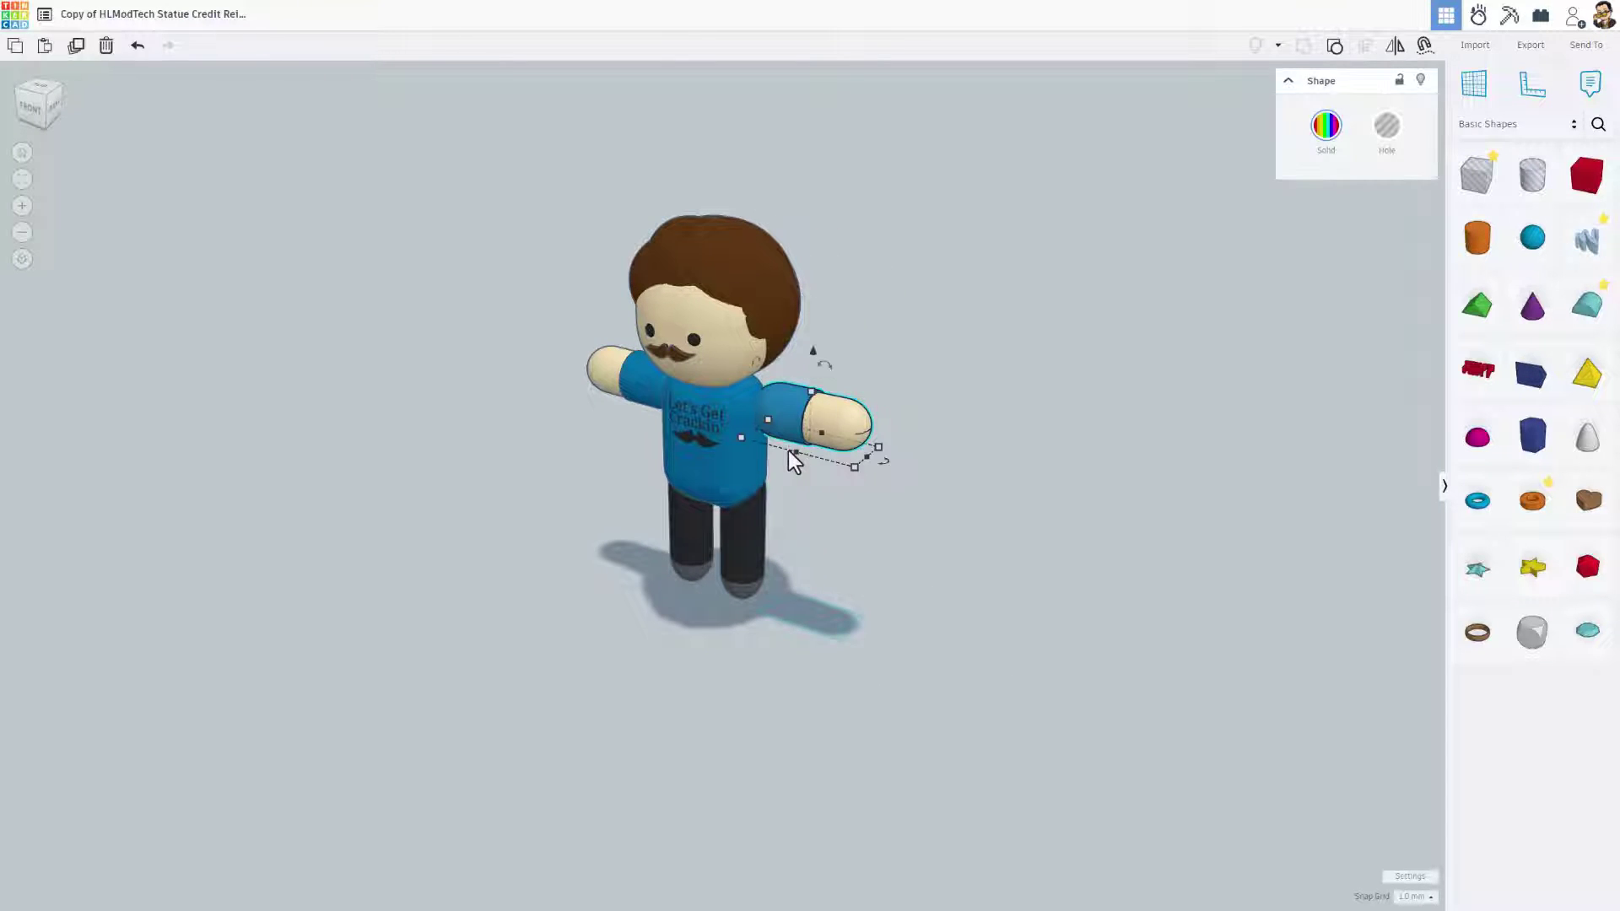
{"action": "key", "text": "Left"}
{"action": "key", "text": "Left"}
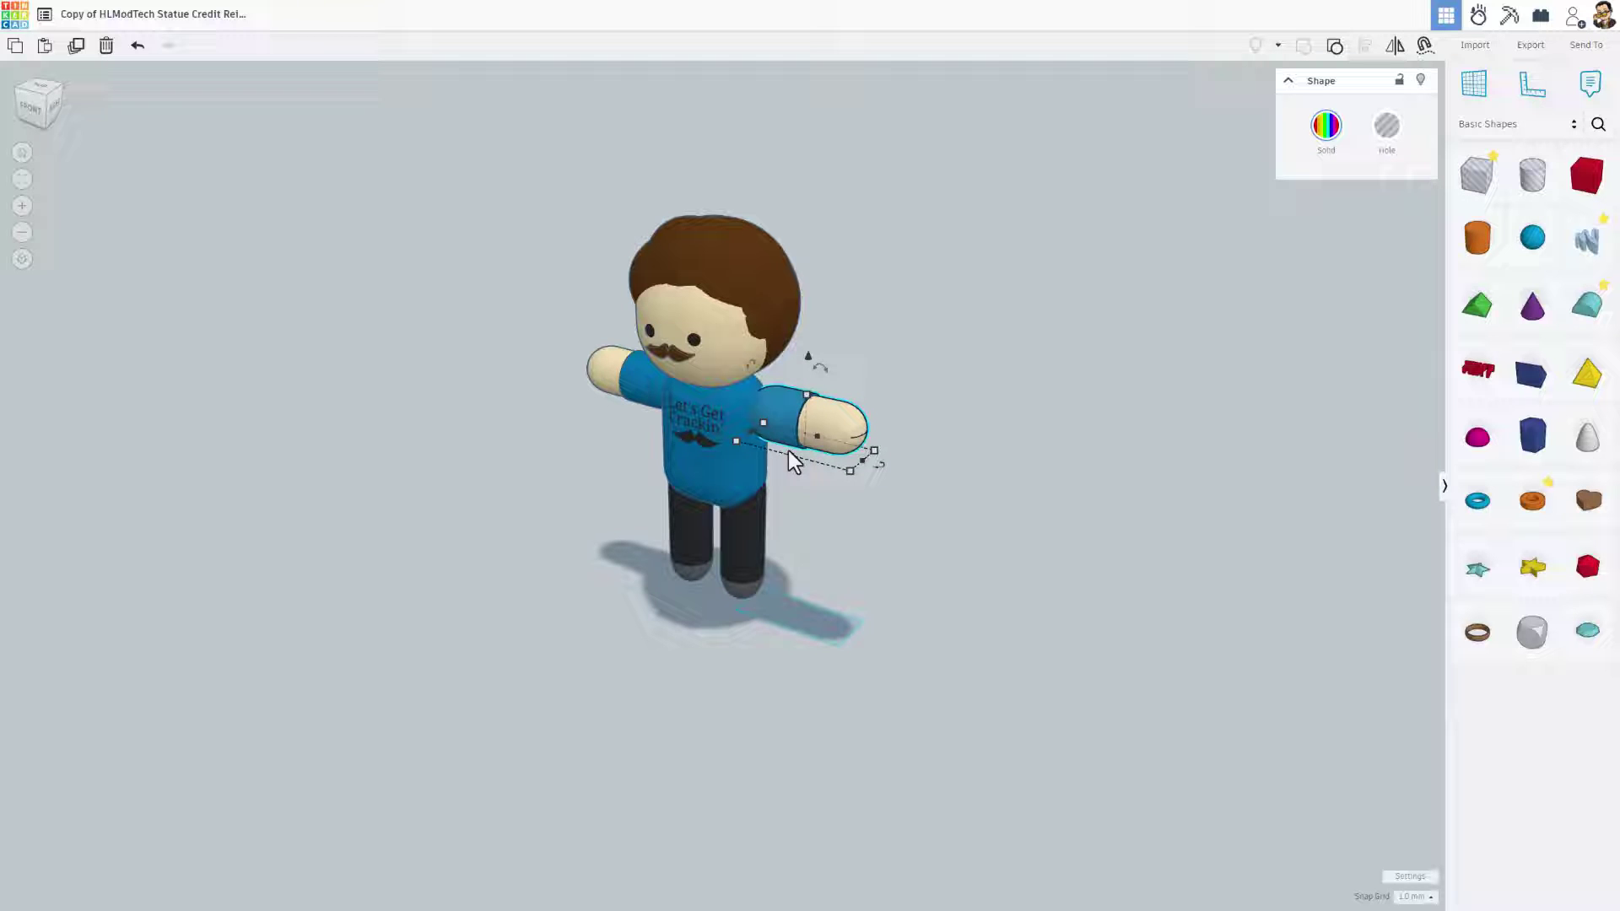
{"action": "right_click_drag", "start_coordinate": [834, 513], "coordinate": [1150, 496]}
{"action": "left_click", "coordinate": [1038, 523]}
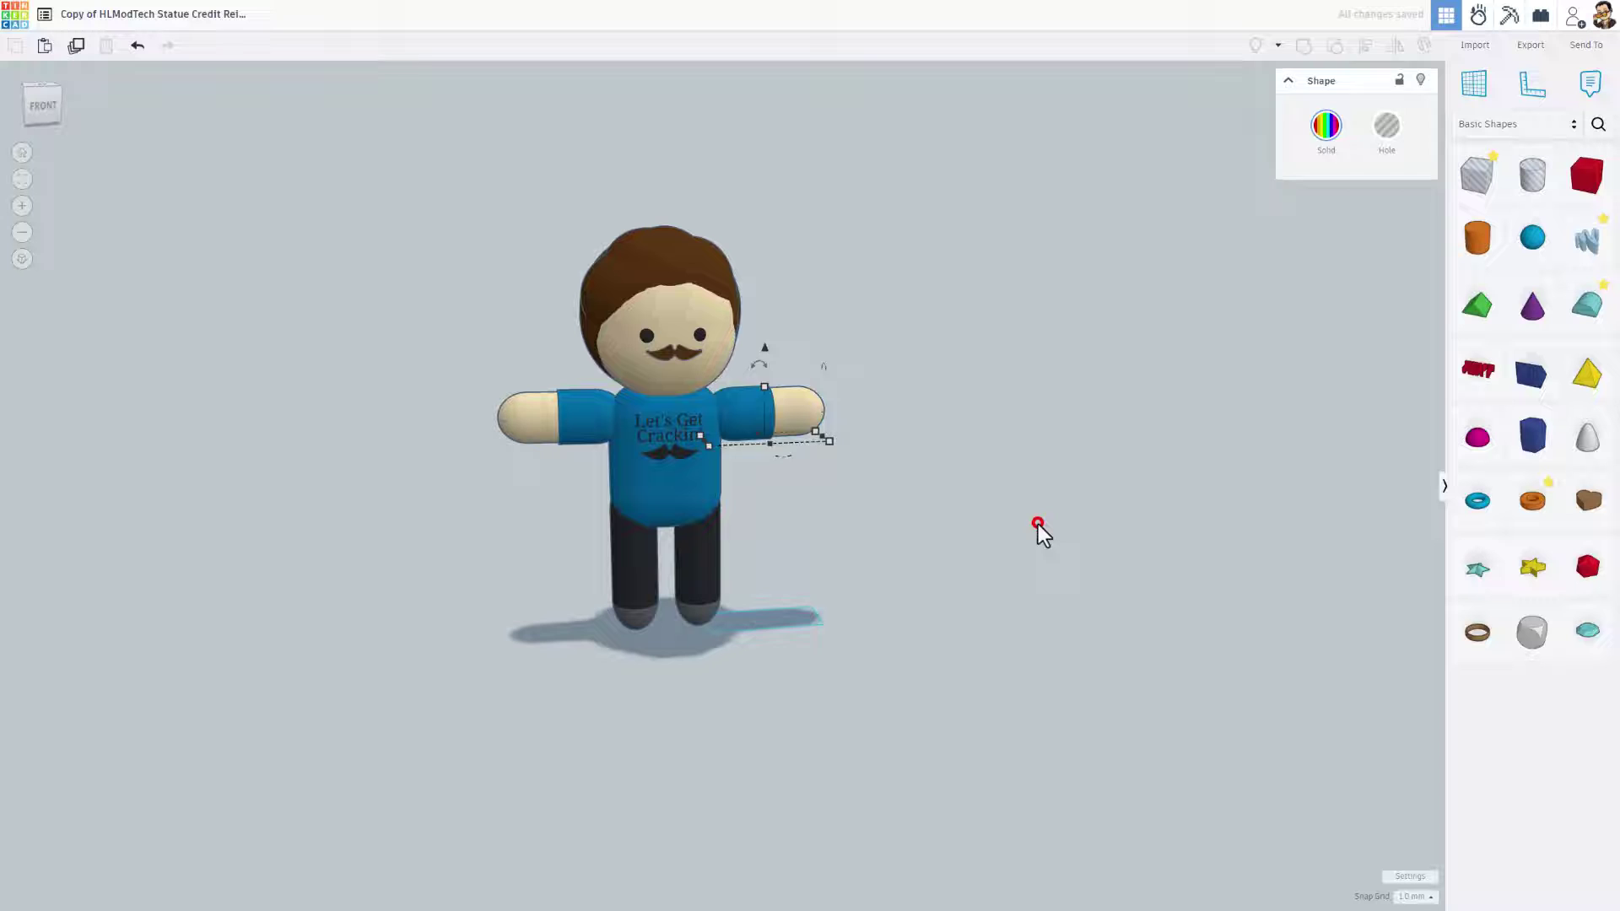
{"action": "right_click_drag", "start_coordinate": [997, 470], "coordinate": [876, 479]}
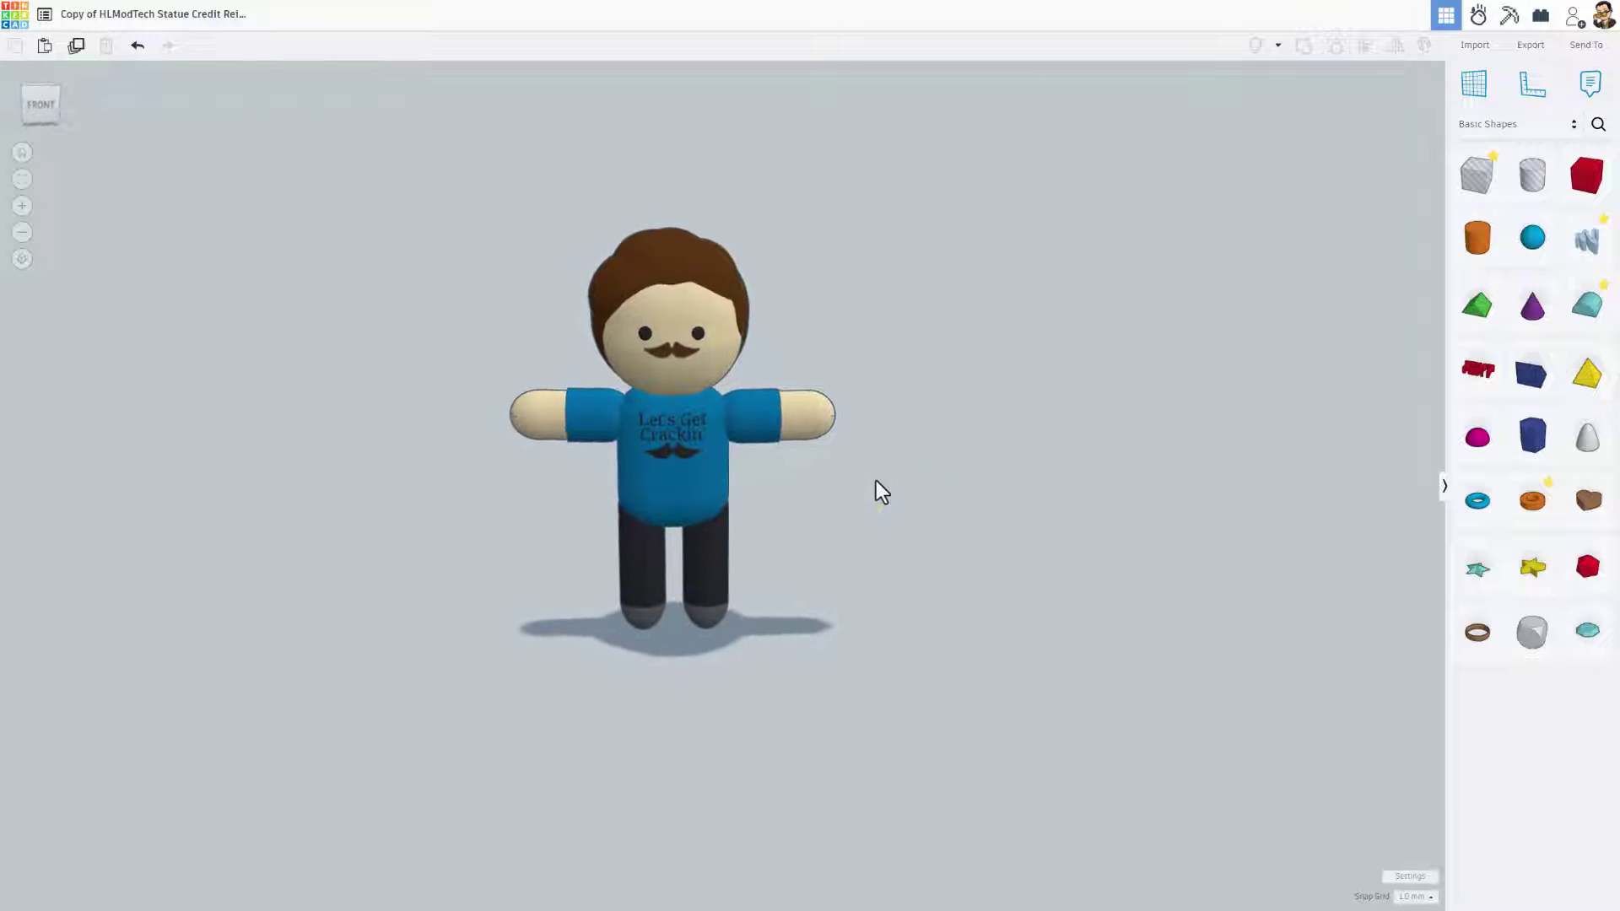
- Export the design as an .OBJ zip saved to Downloads as 'HLCMF Design.zip'
{"action": "left_click", "coordinate": [1523, 47]}
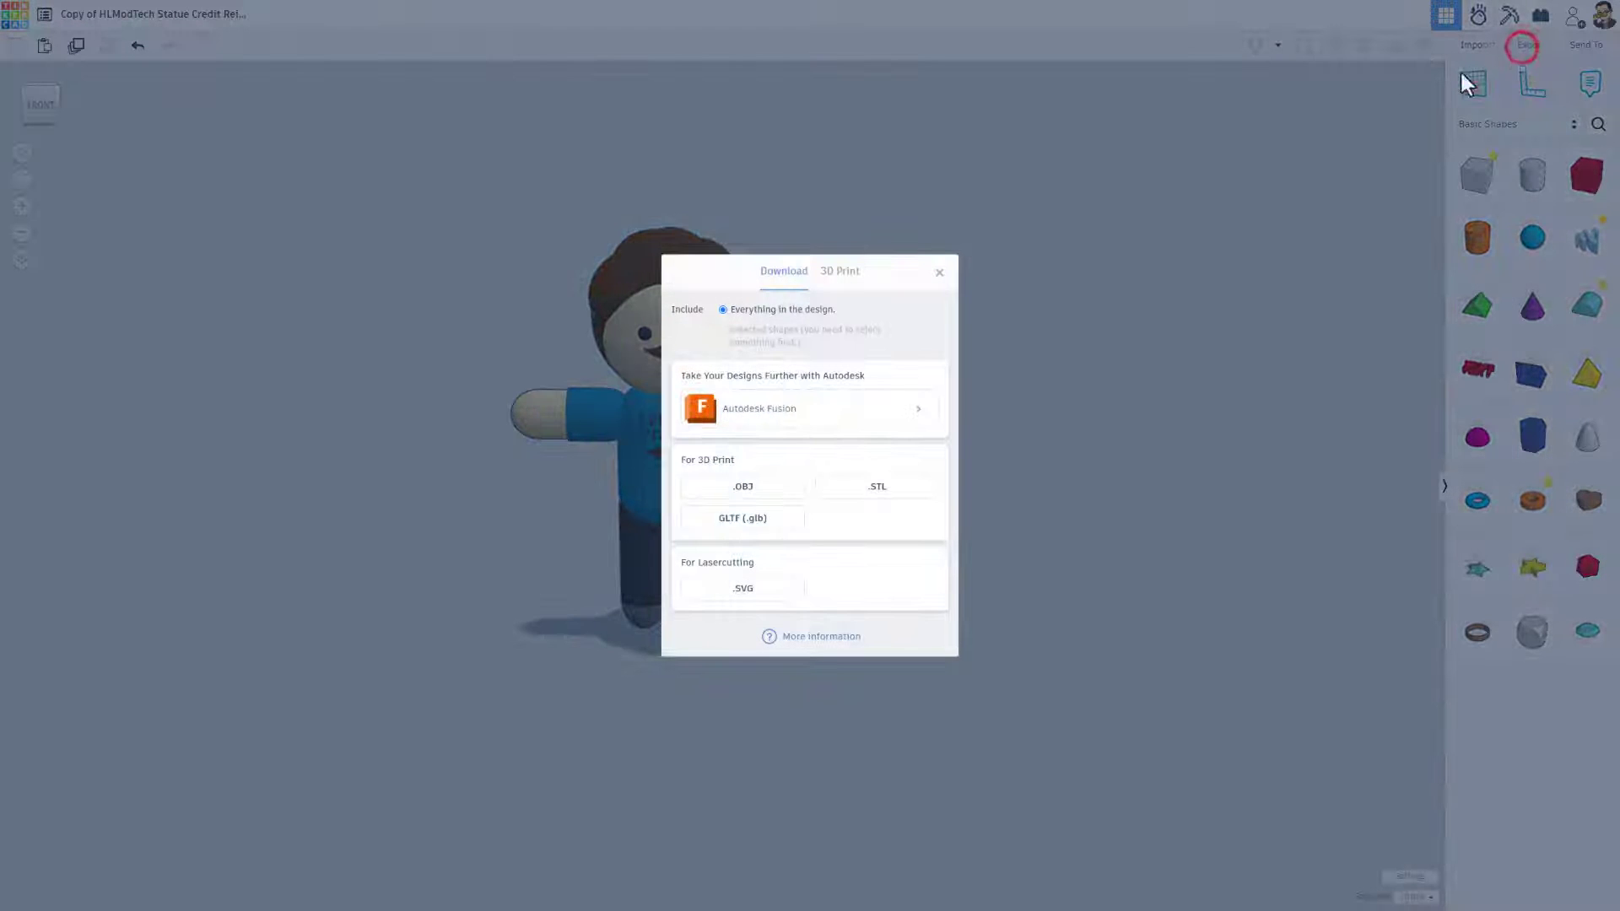
{"action": "left_click", "coordinate": [742, 487]}
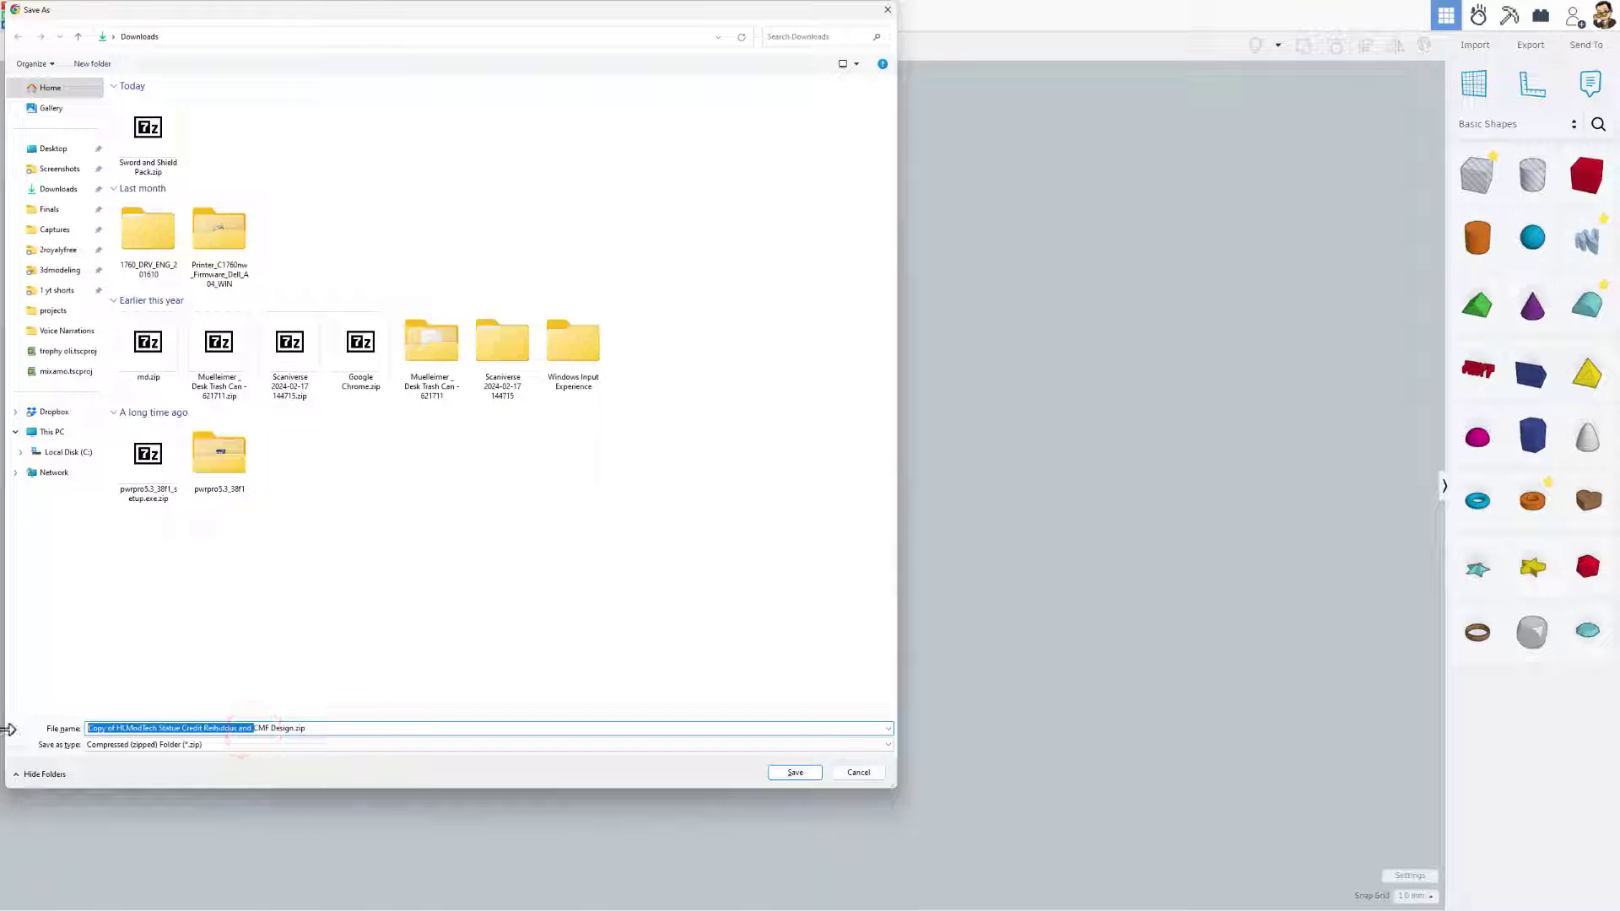
{"action": "type", "text": "HL"}
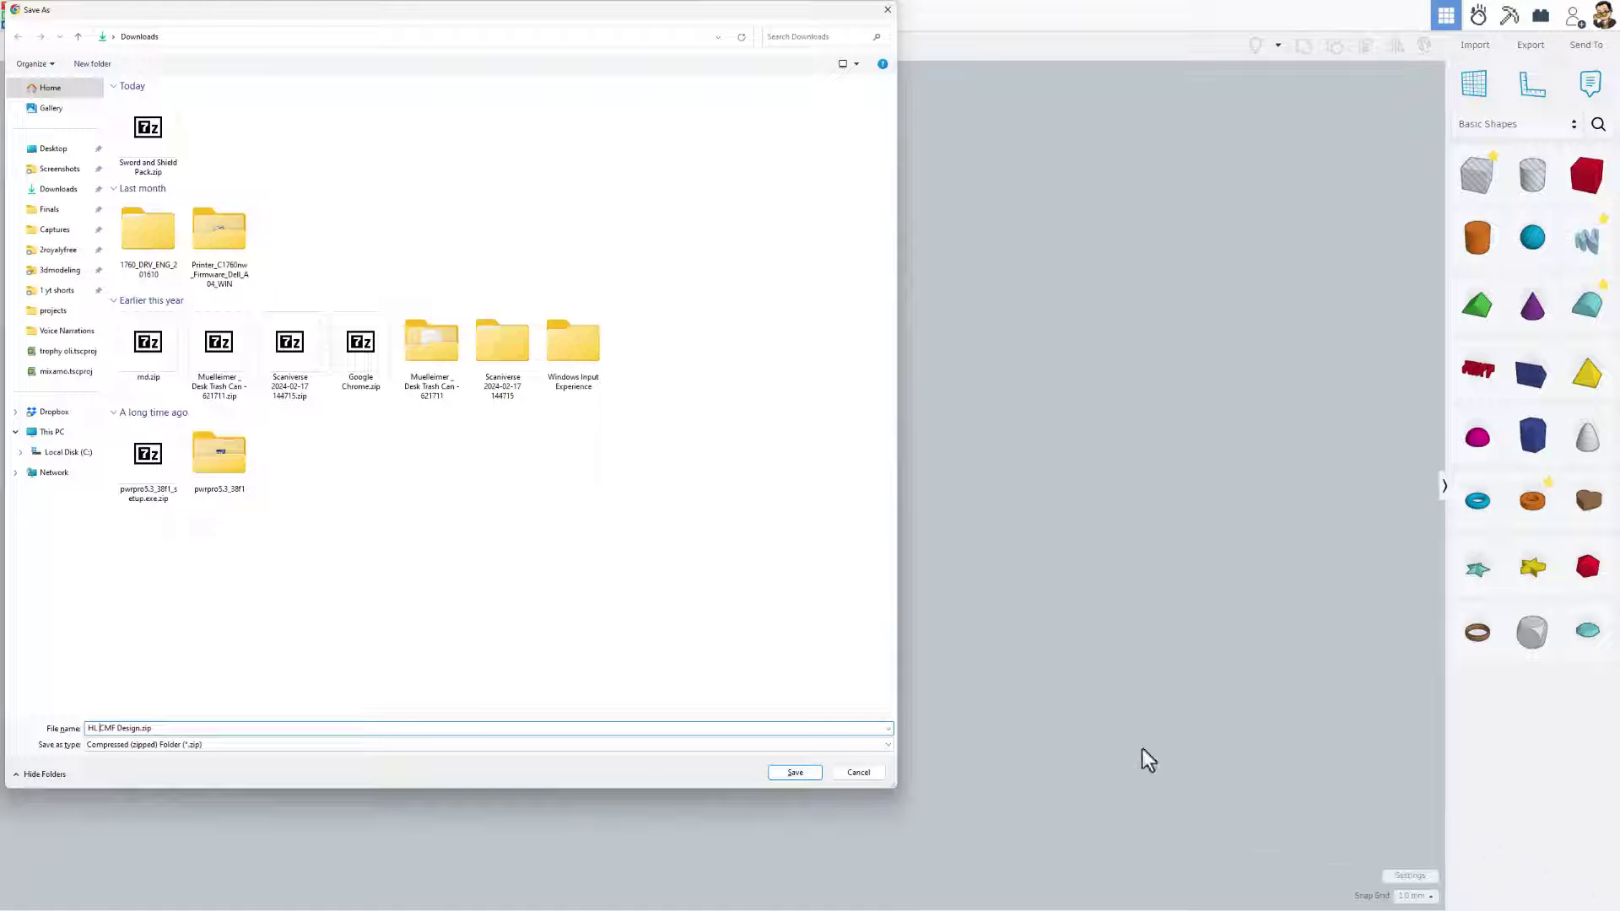
{"action": "left_click", "coordinate": [793, 772]}
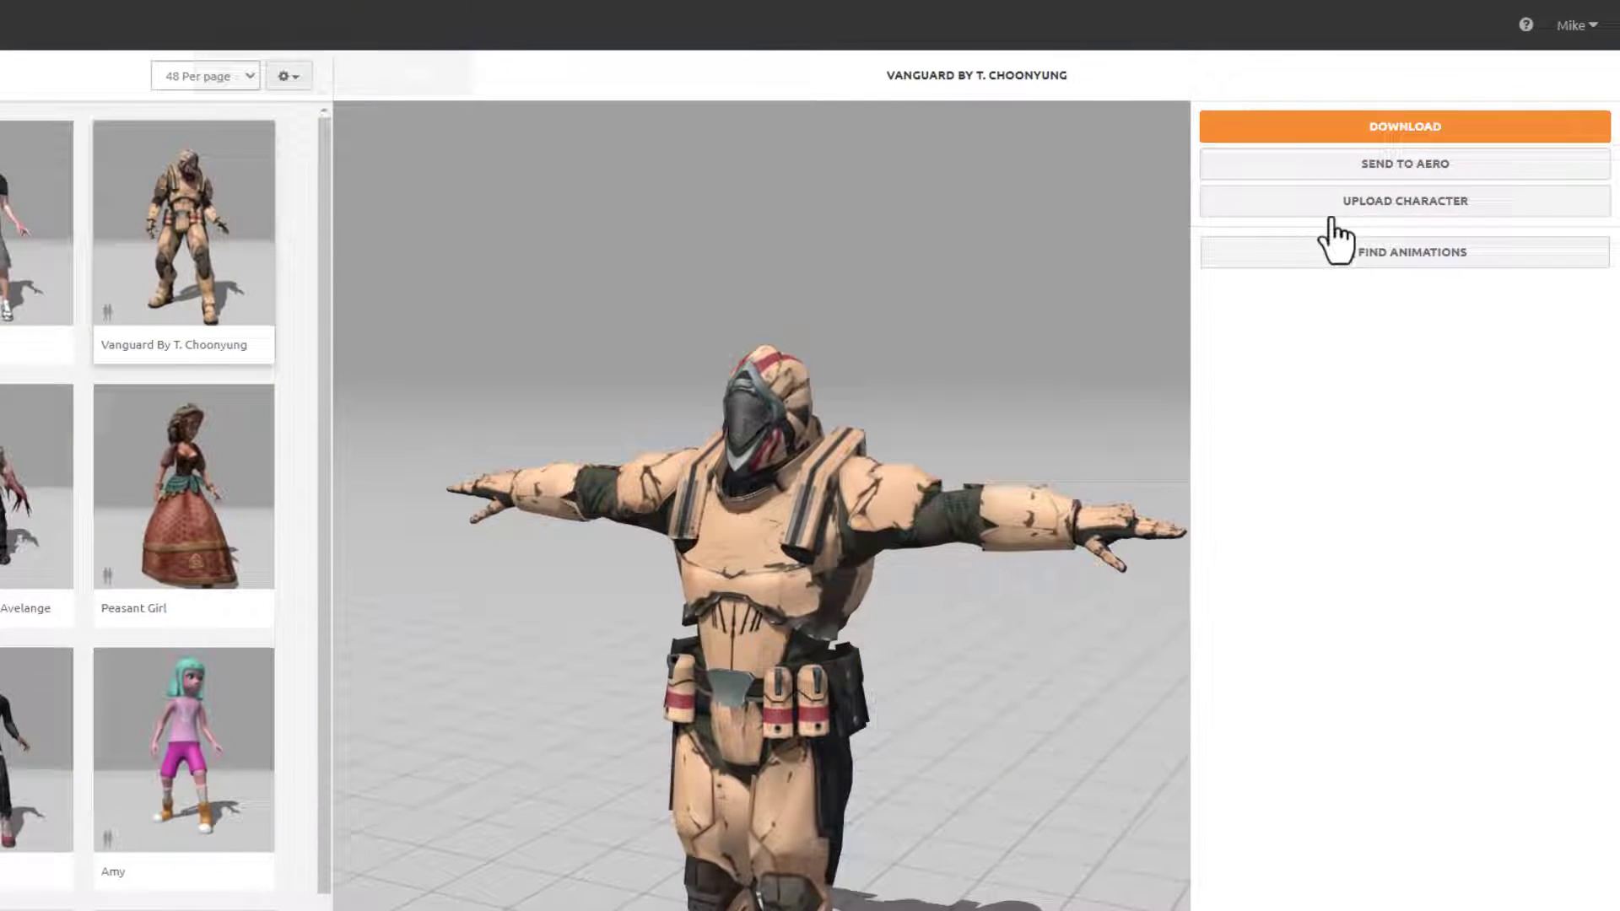
- Upload 'HL CMF Design.zip' from Downloads as a new Mixamo character
{"action": "left_click", "coordinate": [1340, 203]}
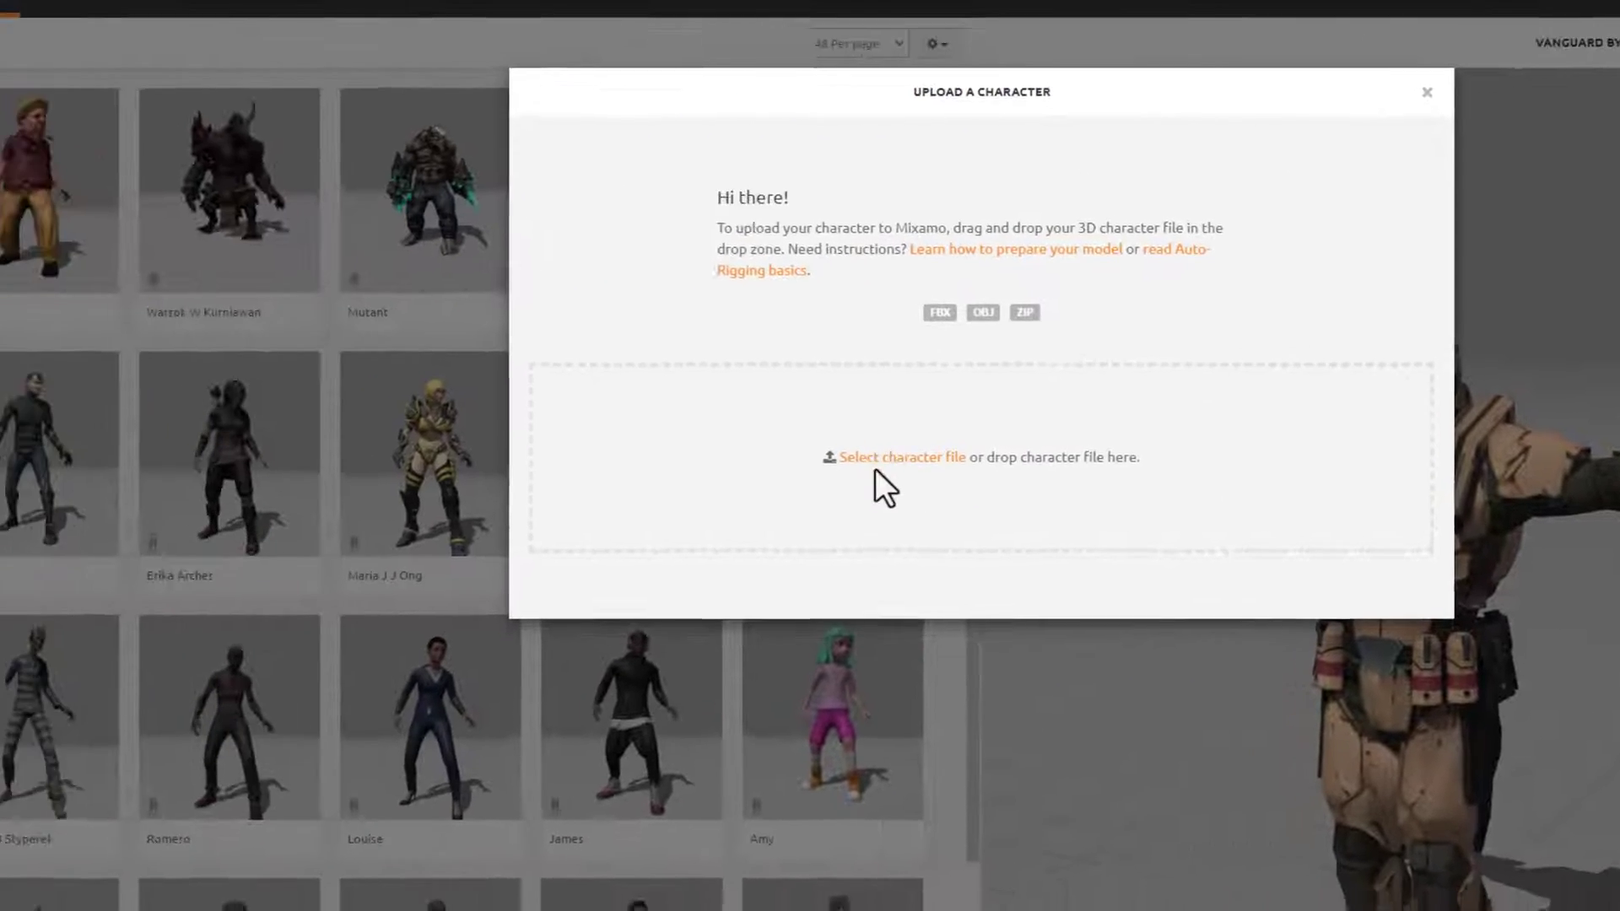
{"action": "left_click", "coordinate": [238, 494]}
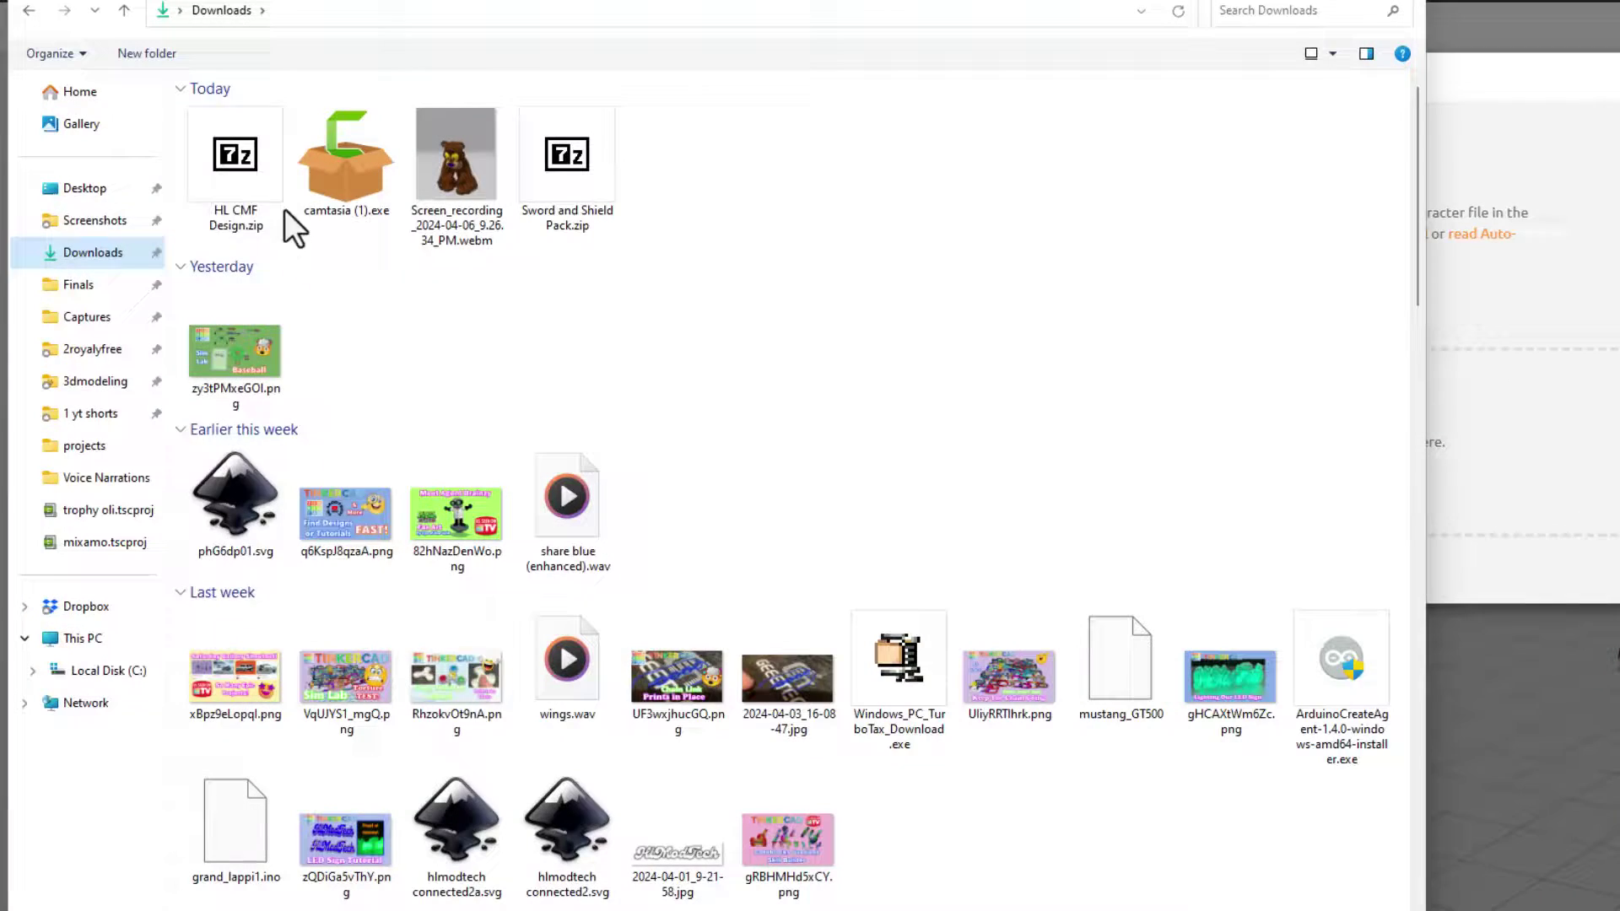
{"action": "left_click", "coordinate": [246, 195]}
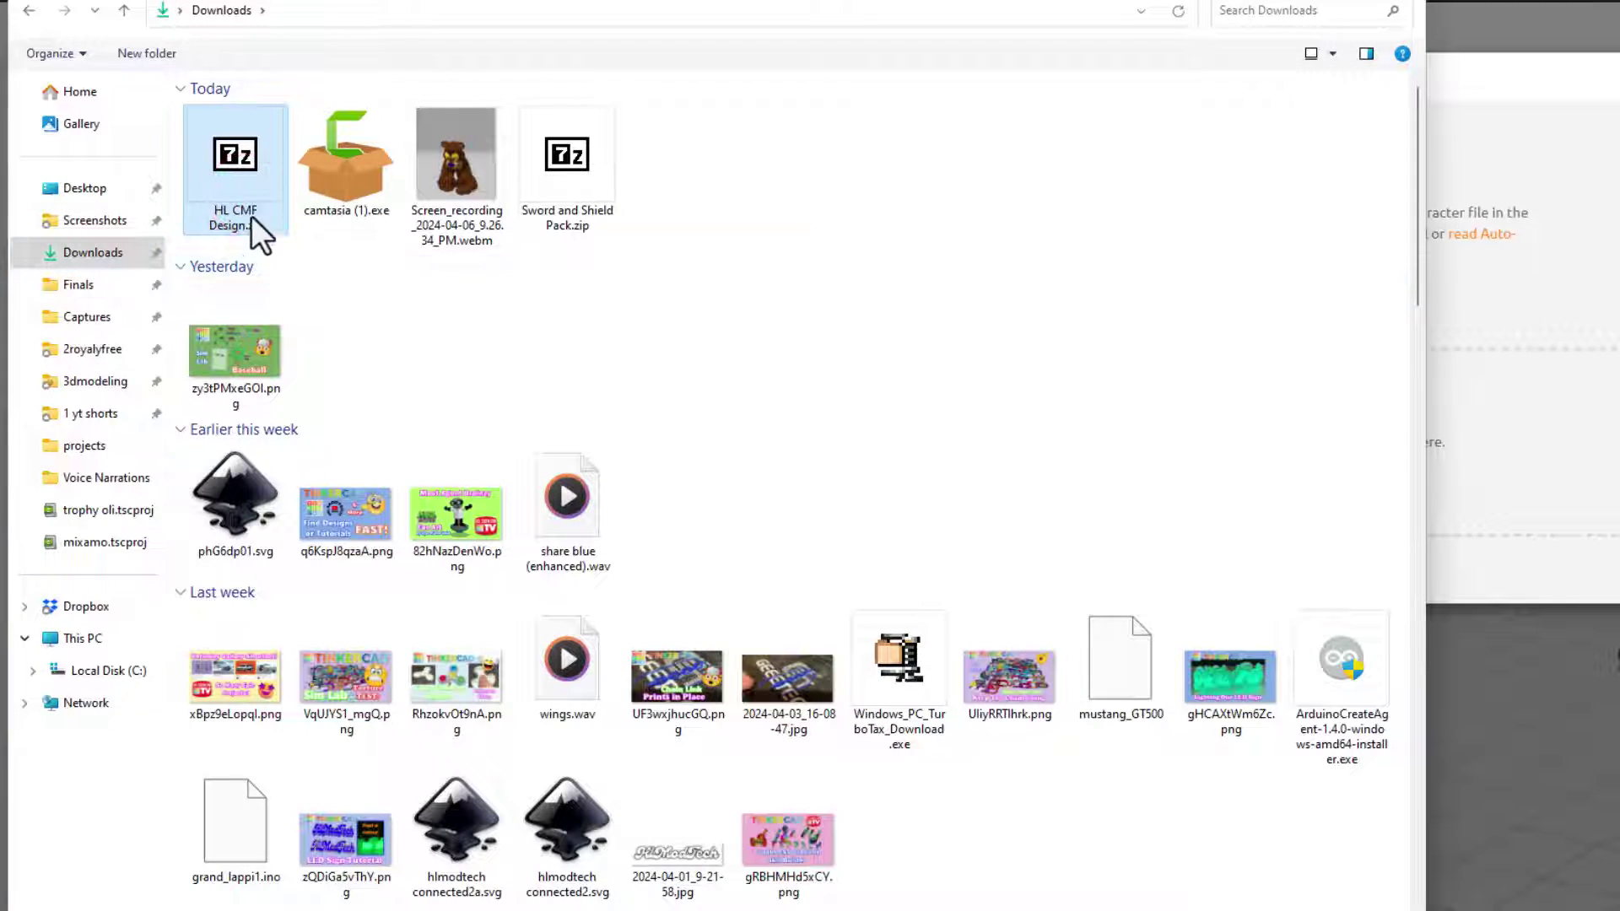
{"action": "double_click", "coordinate": [245, 194]}
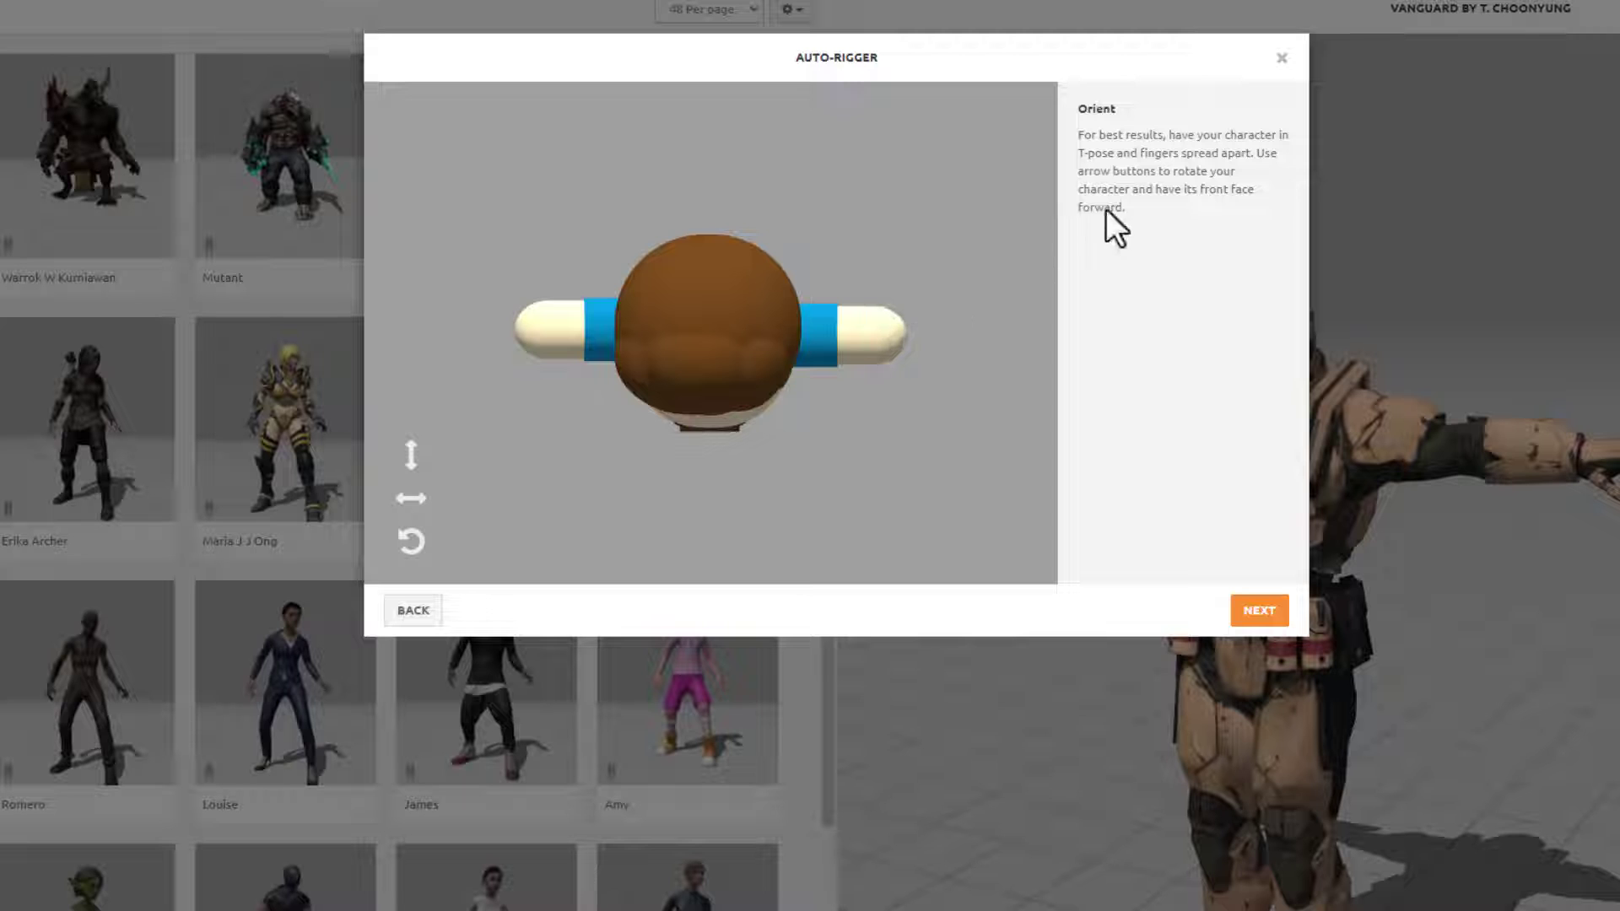
- Rotate the model three times on the X axis so it stands upright facing forward
{"action": "left_click", "coordinate": [411, 449]}
{"action": "left_click", "coordinate": [412, 450]}
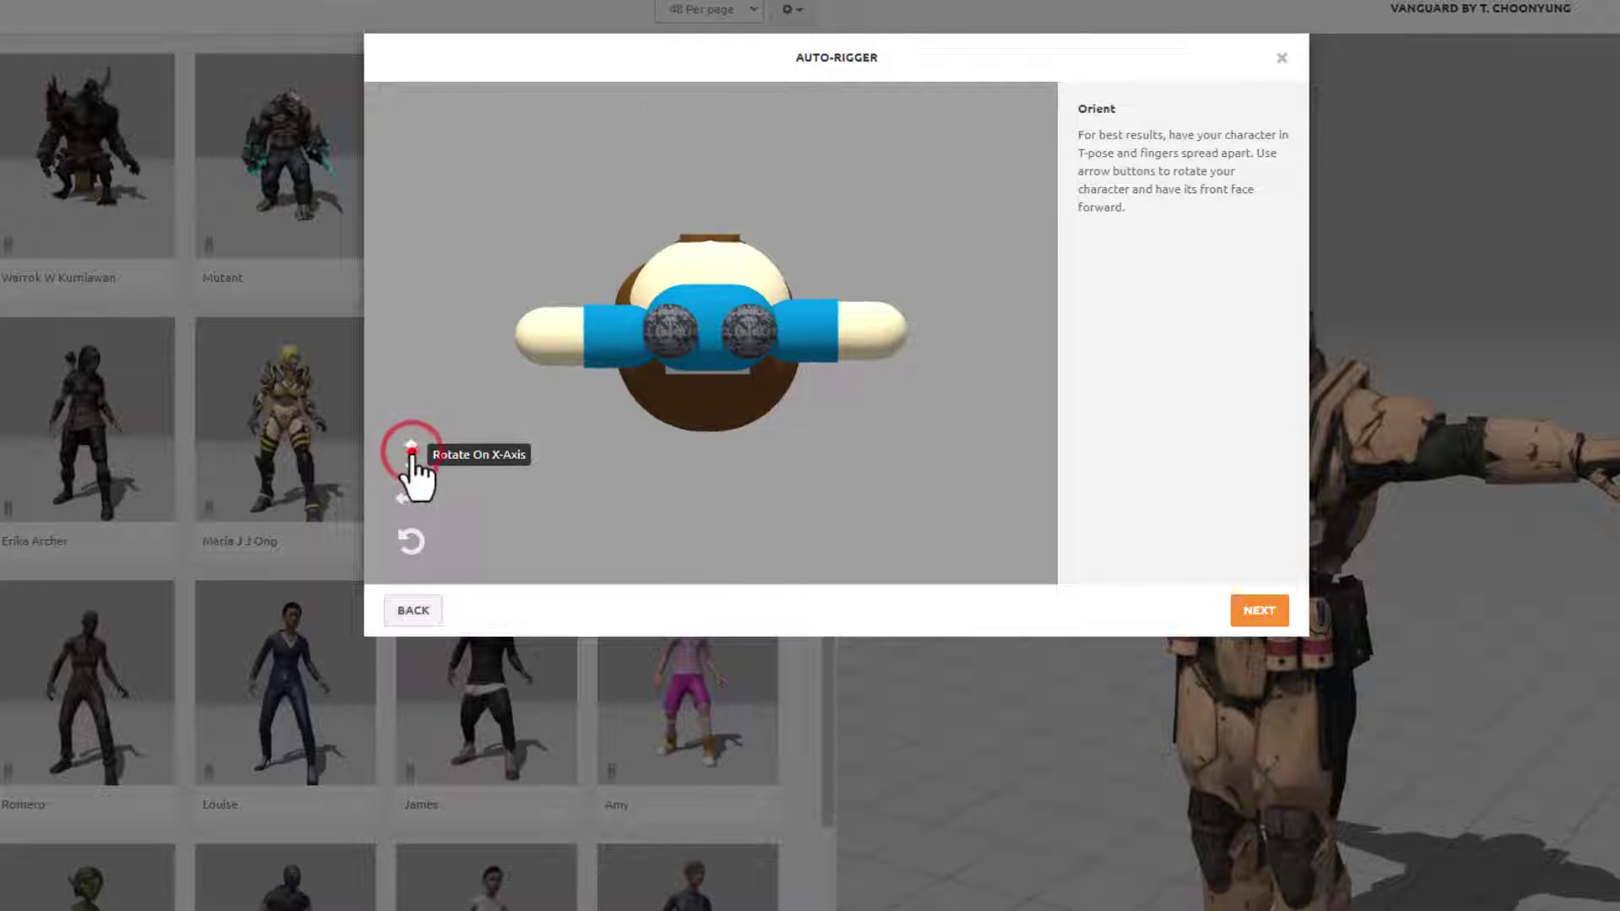
{"action": "left_click", "coordinate": [412, 450]}
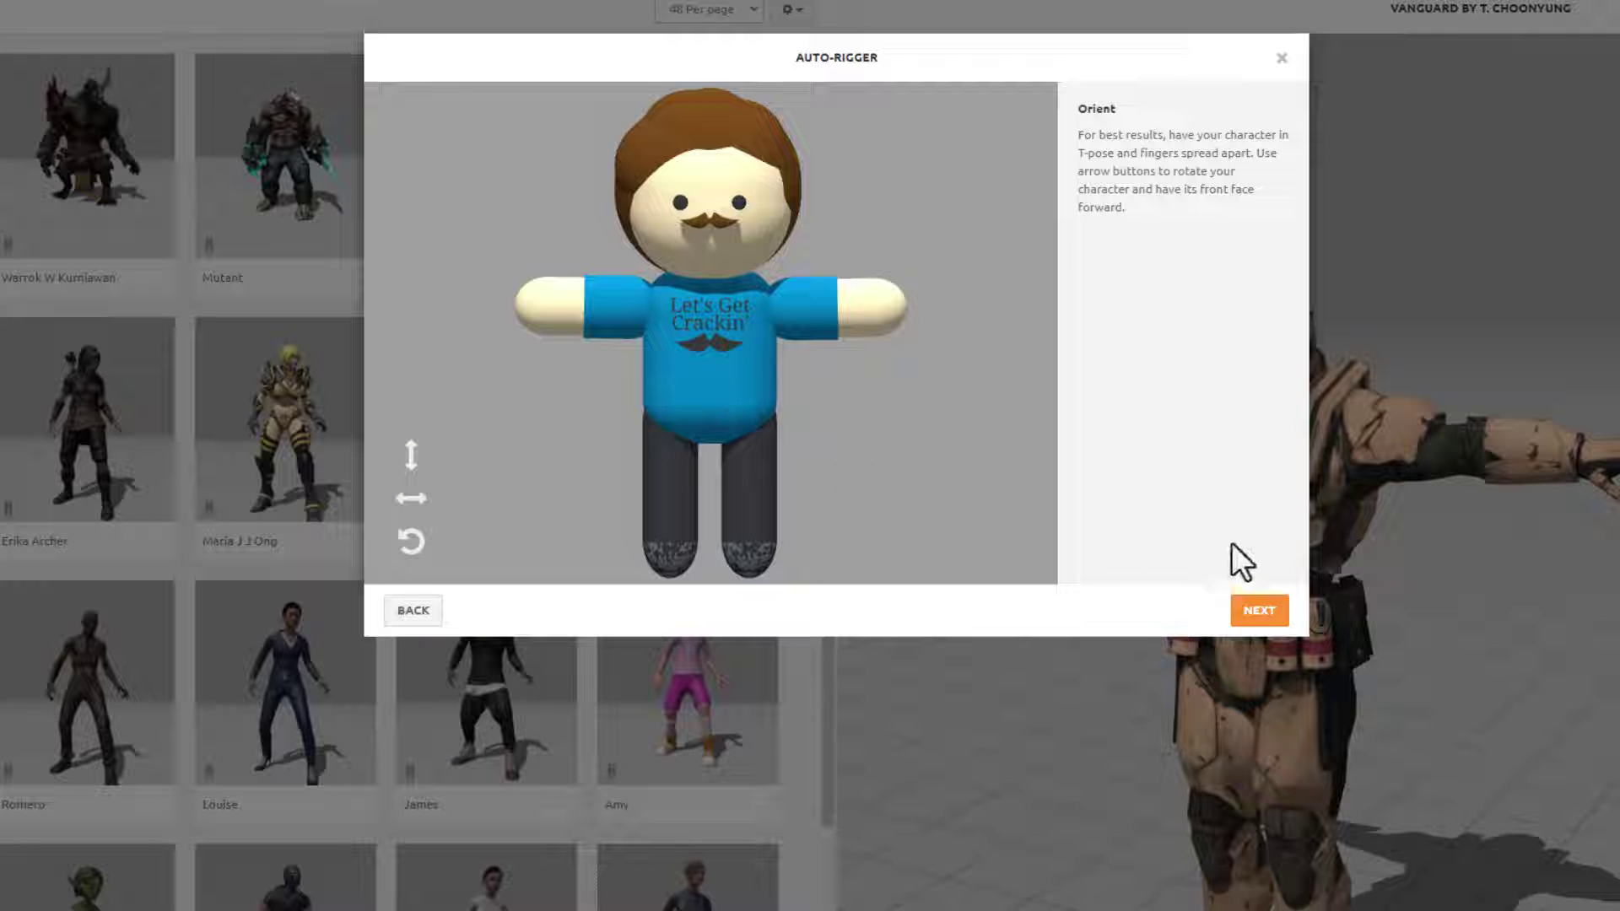
- Place chin, wrist, elbow and knee markers, fine-tune the right elbow without symmetry, then auto-rig
{"action": "left_click", "coordinate": [1254, 611]}
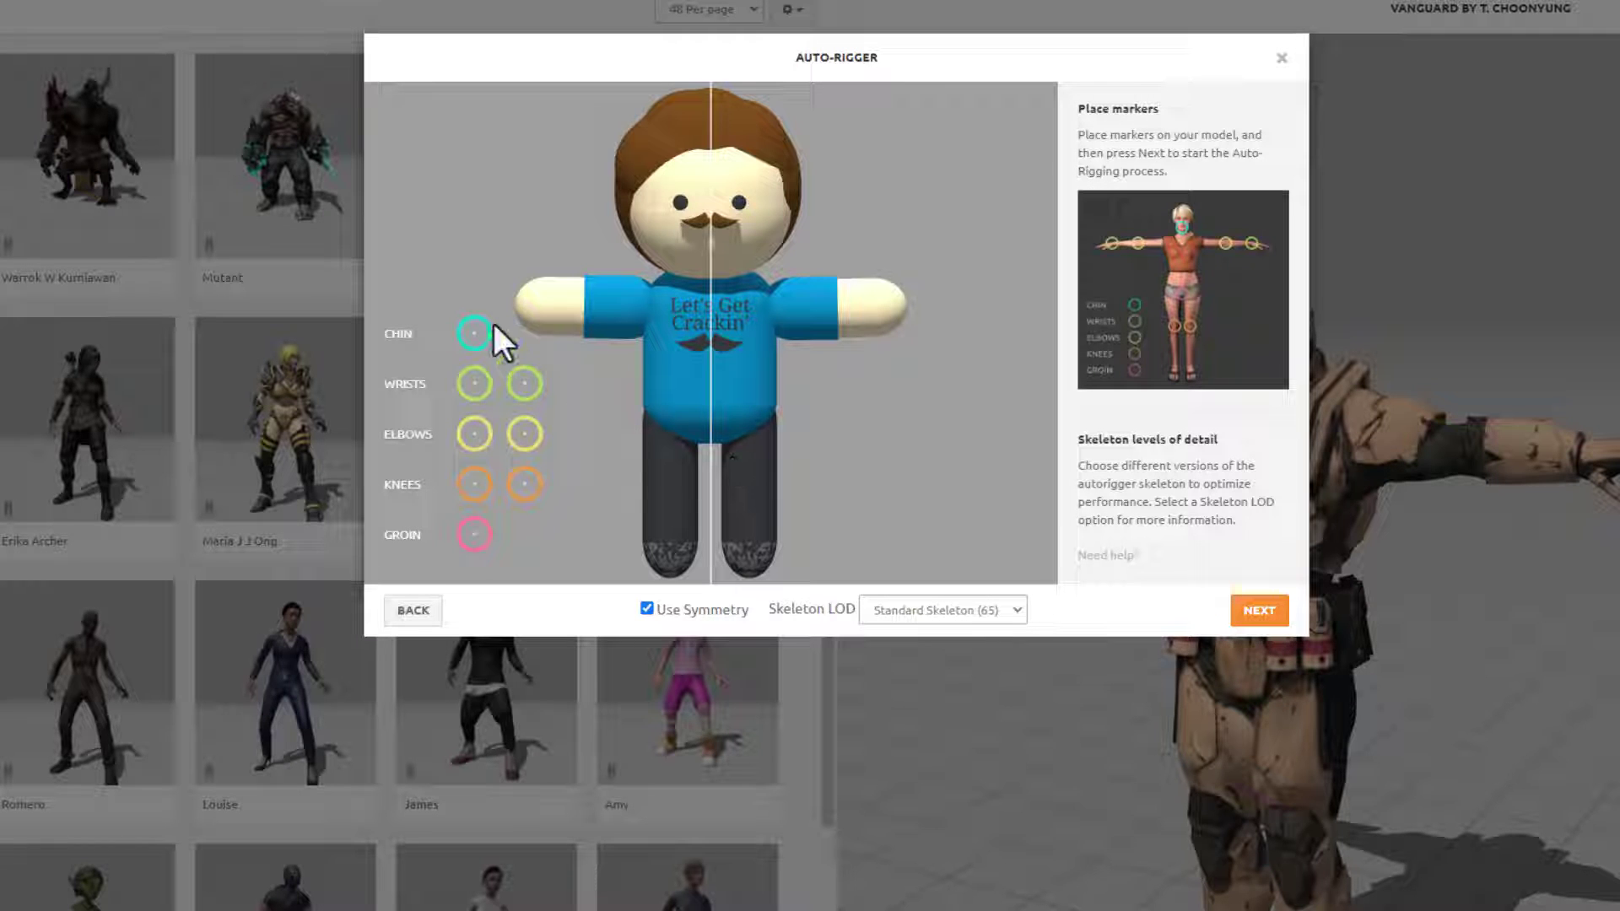
{"action": "mouse_move", "coordinate": [469, 329]}
{"action": "left_mouse_down"}
{"action": "mouse_move", "coordinate": [643, 300]}
{"action": "mouse_move", "coordinate": [710, 255]}
{"action": "left_mouse_up"}
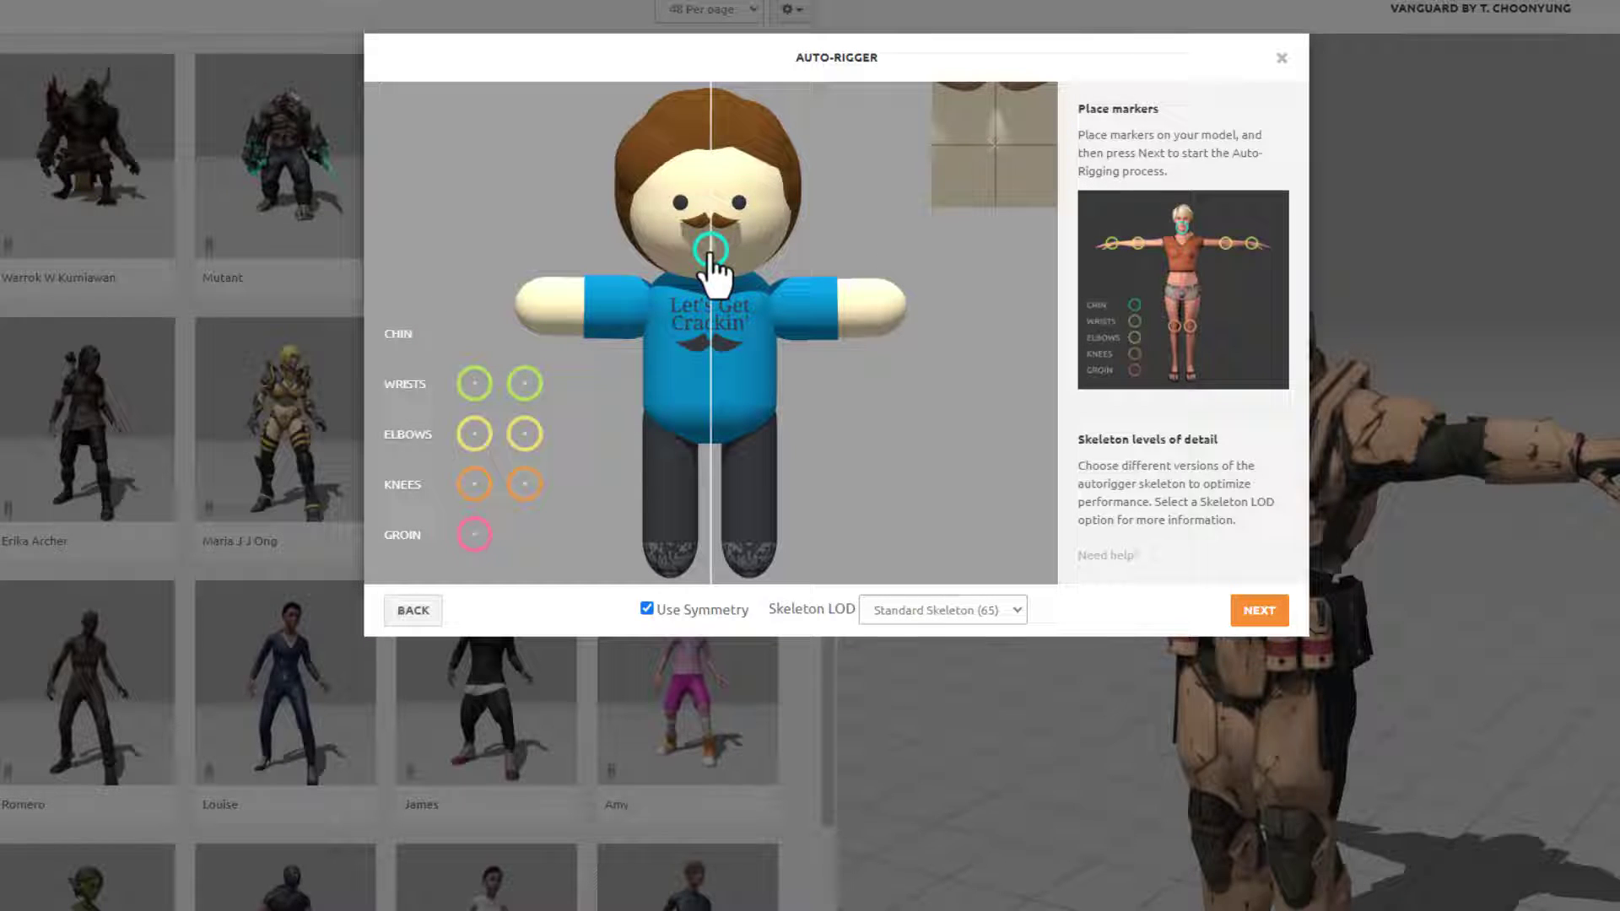
{"action": "mouse_move", "coordinate": [525, 384]}
{"action": "left_mouse_down"}
{"action": "mouse_move", "coordinate": [822, 350]}
{"action": "mouse_move", "coordinate": [858, 302]}
{"action": "left_mouse_up"}
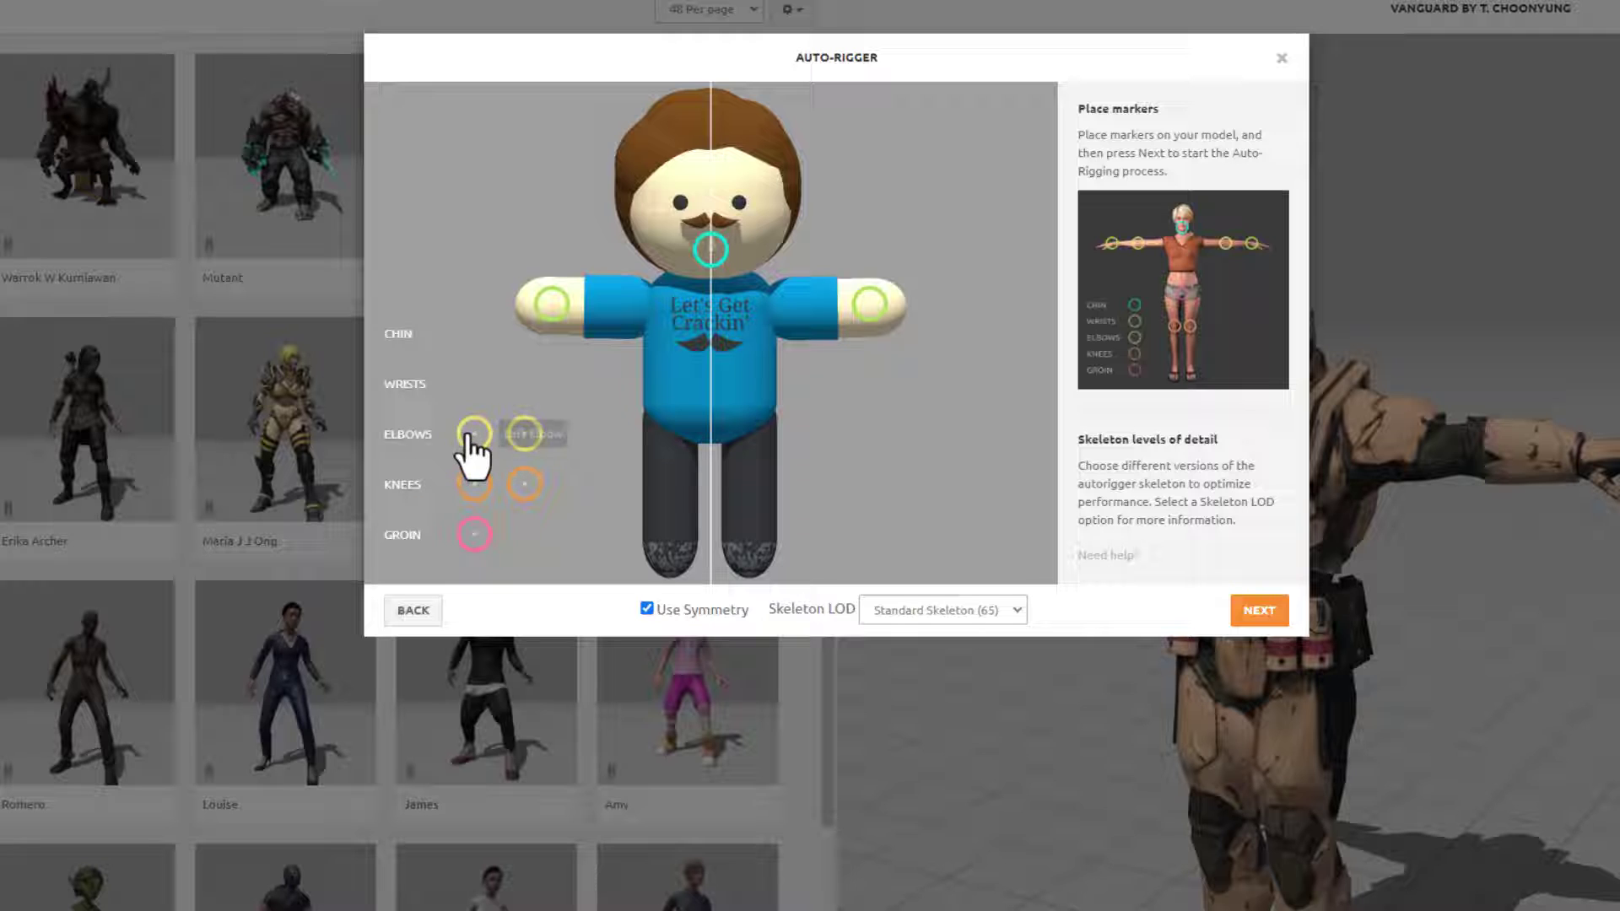
{"action": "left_click_drag", "start_coordinate": [474, 434], "coordinate": [600, 352]}
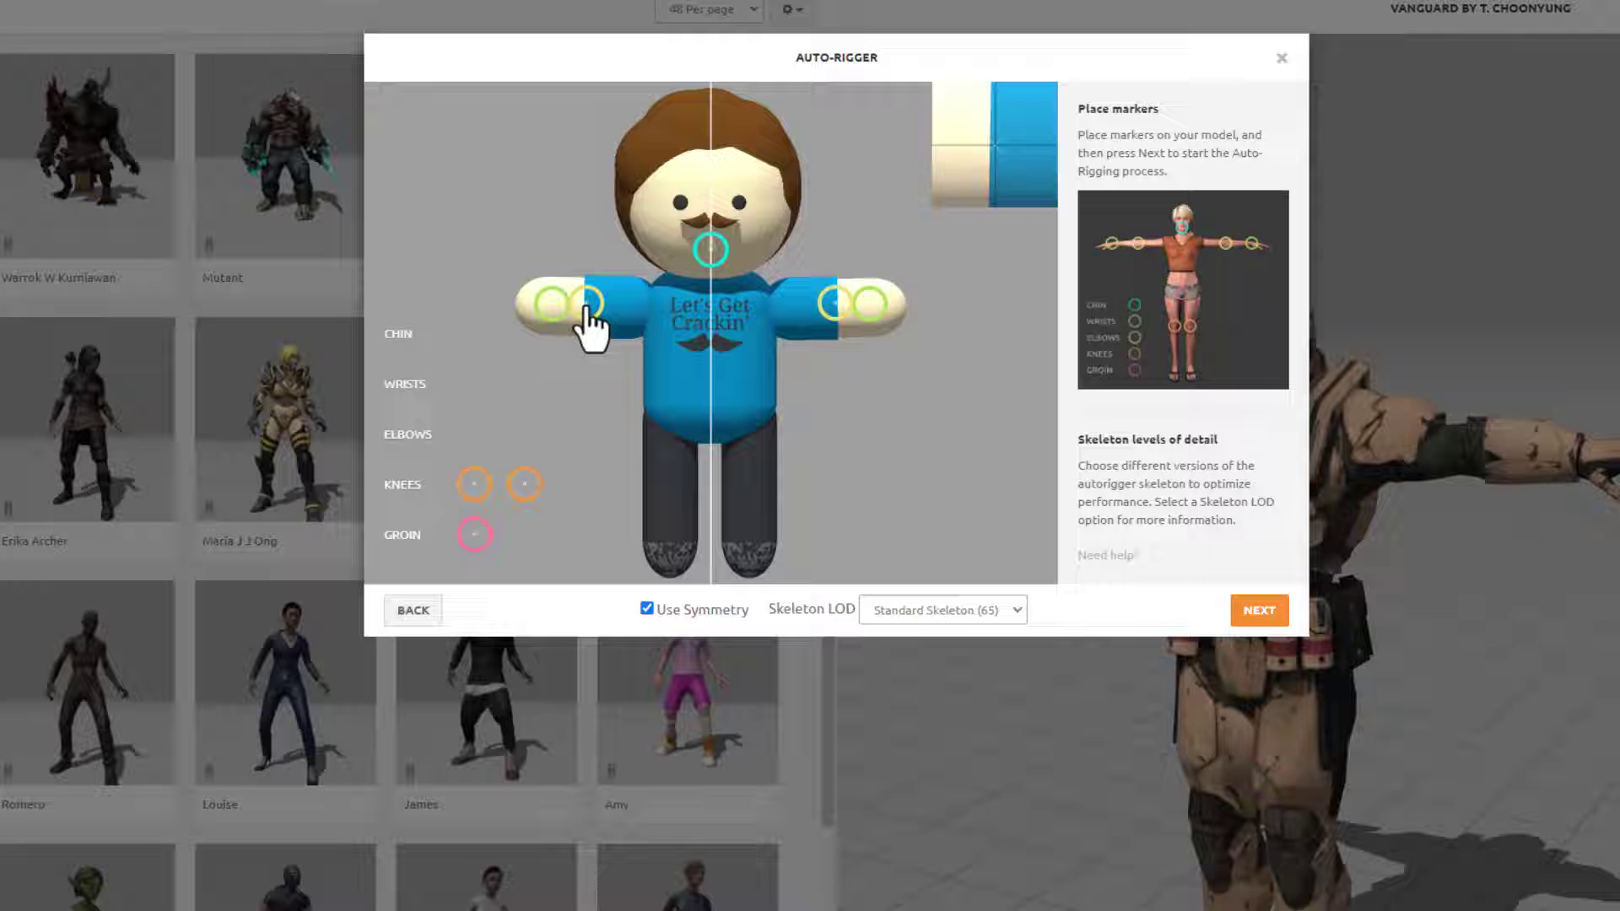
{"action": "left_click", "coordinate": [647, 609]}
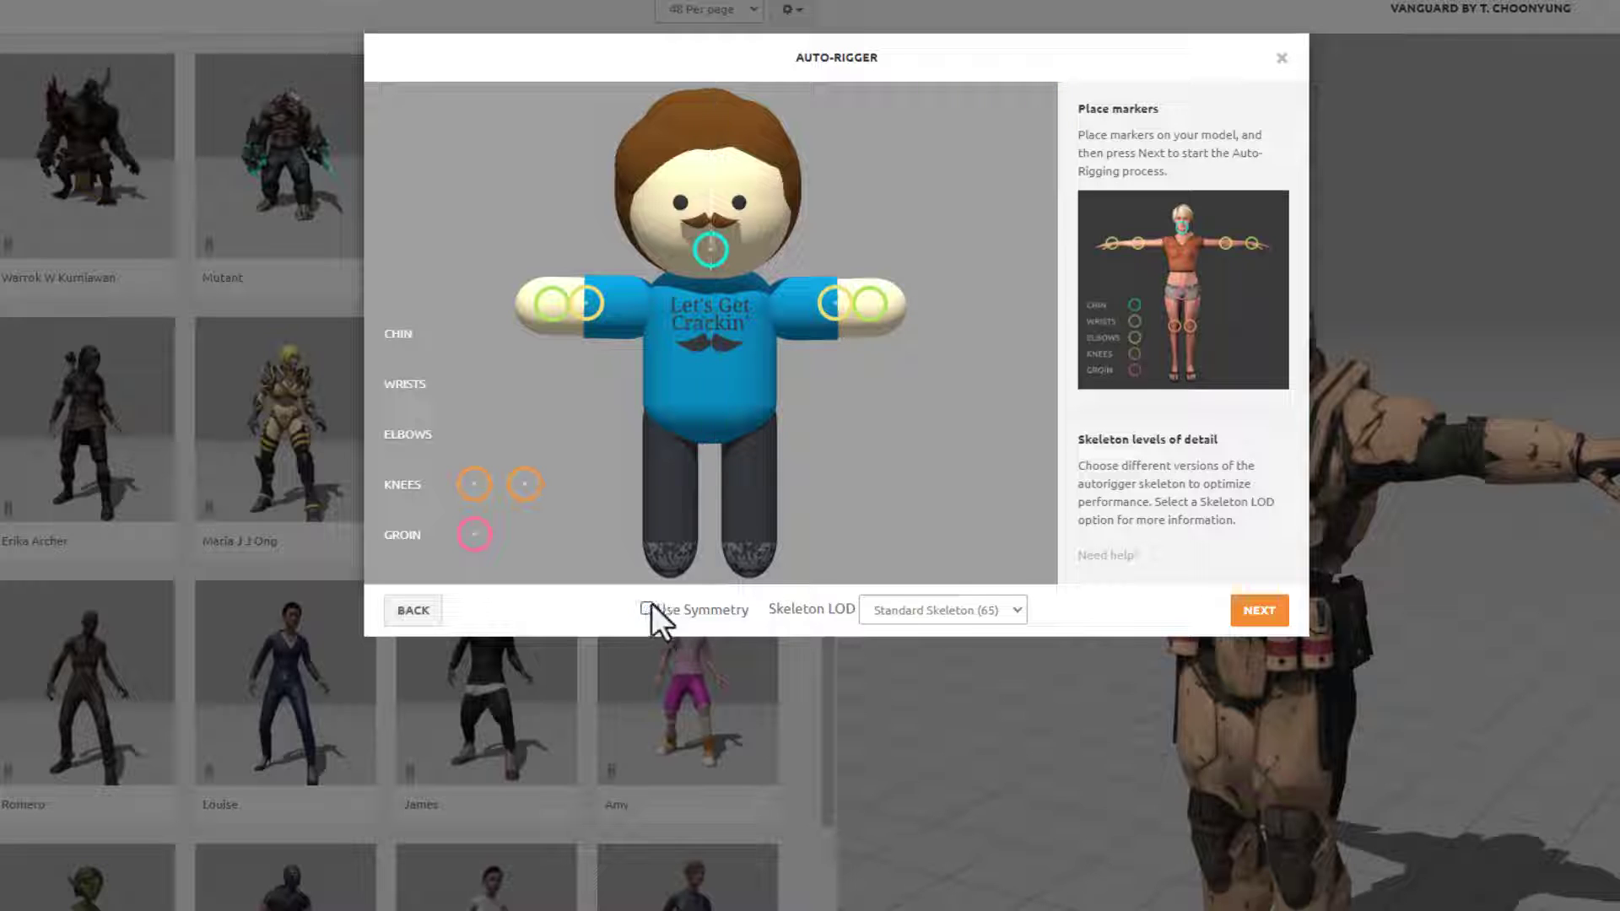
{"action": "left_click_drag", "start_coordinate": [813, 302], "coordinate": [830, 311]}
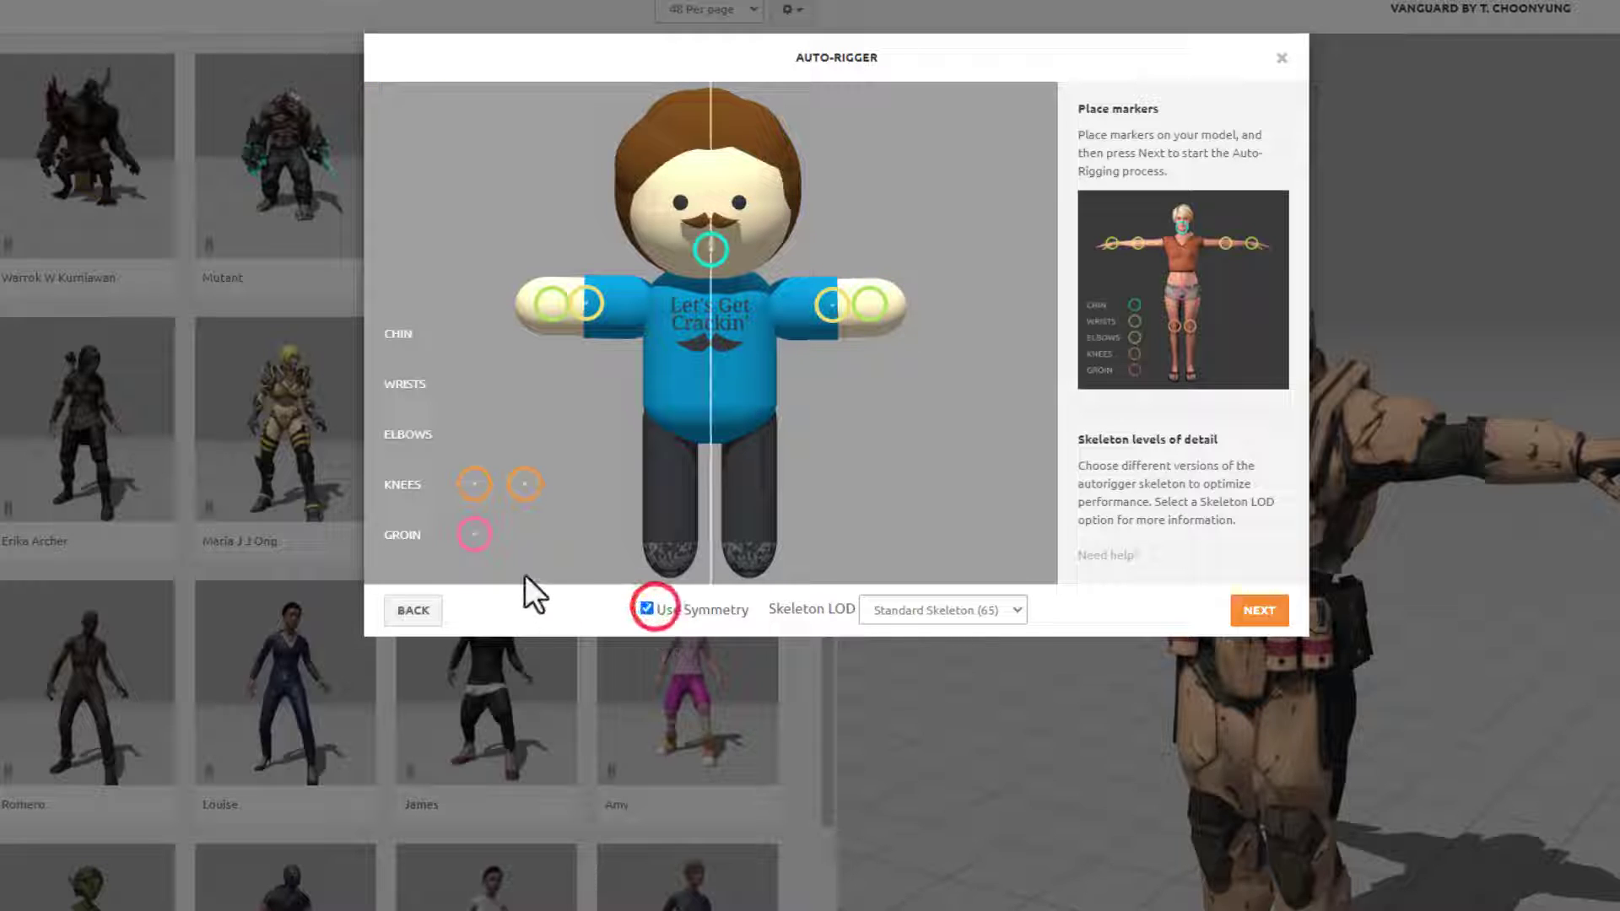
{"action": "left_click_drag", "start_coordinate": [527, 491], "coordinate": [714, 514]}
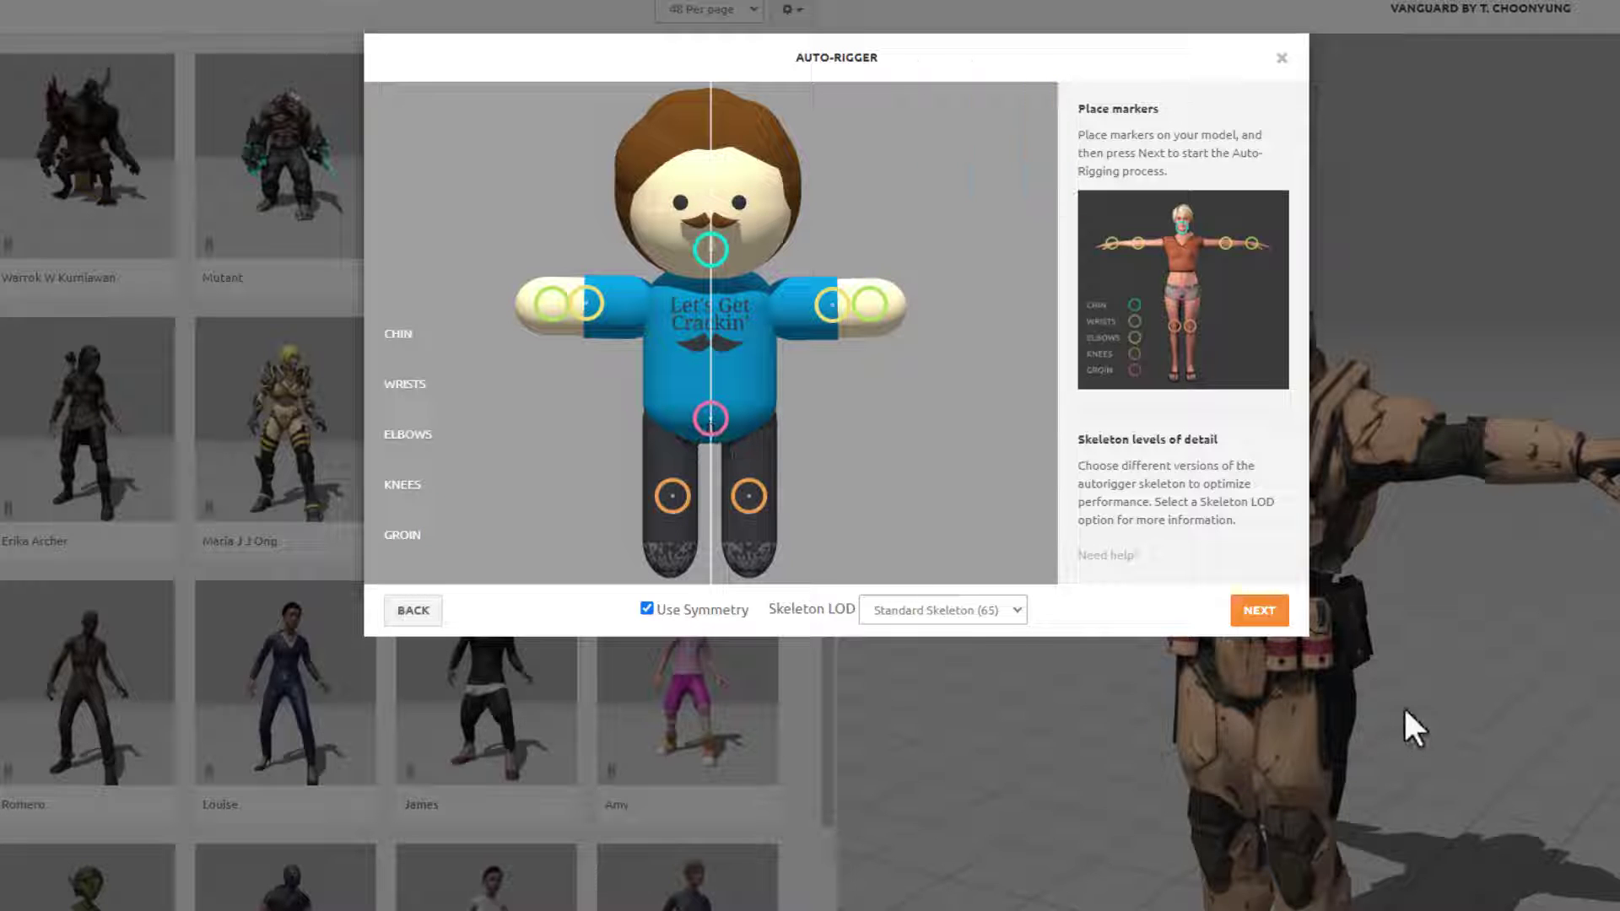
{"action": "left_click", "coordinate": [1262, 610]}
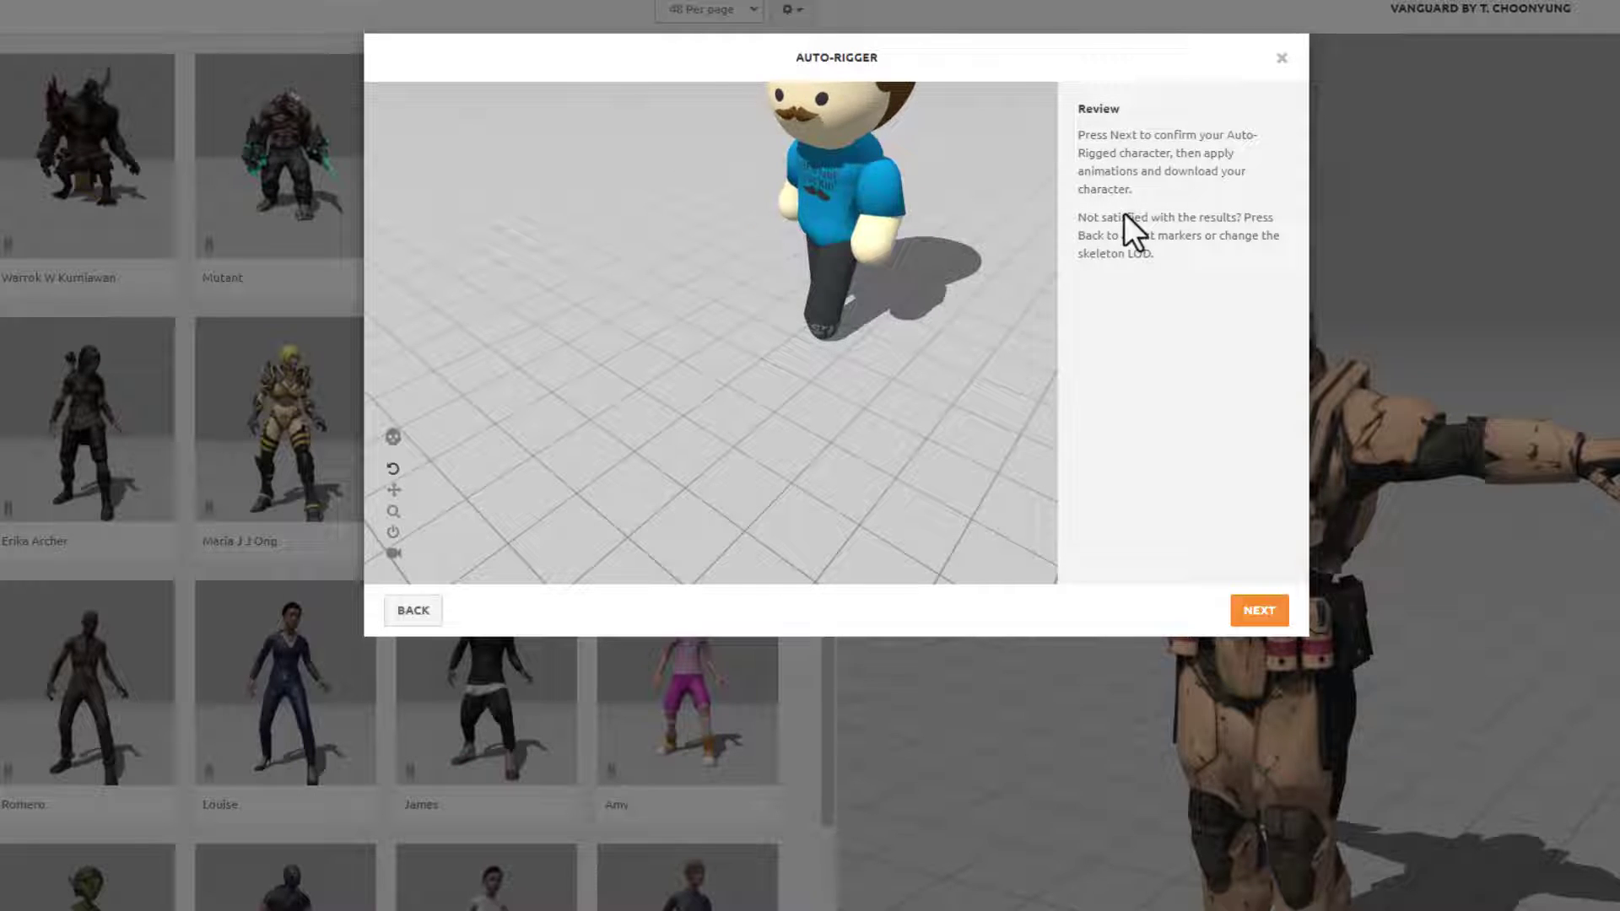
- Accept the rigged mustached character and confirm it replaces the previous character
{"action": "left_click", "coordinate": [1252, 613]}
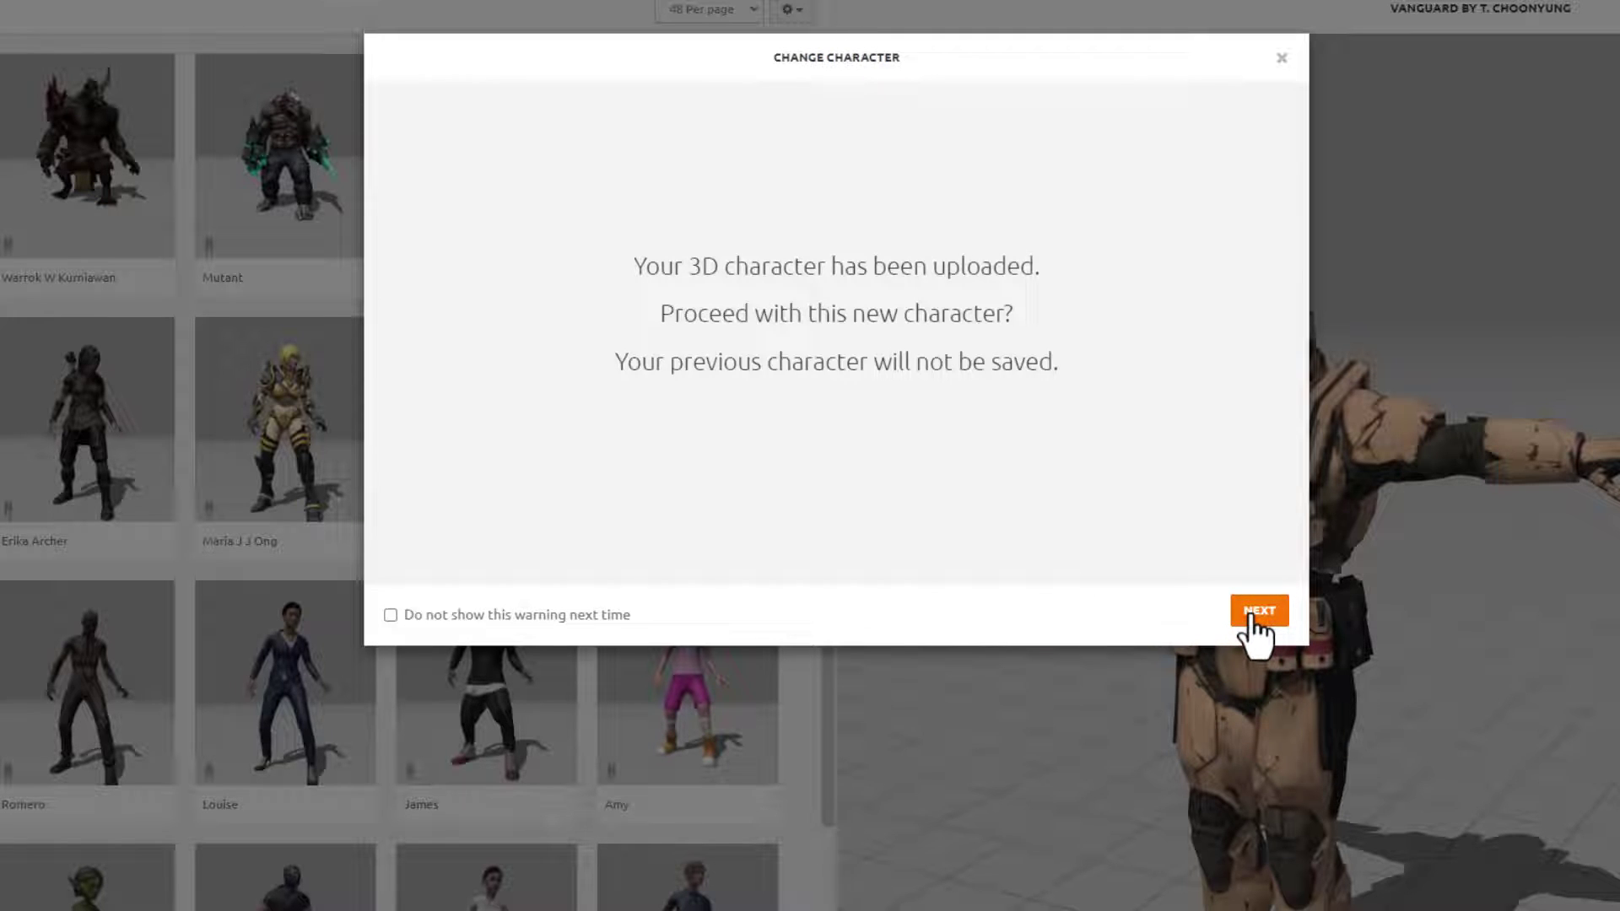
{"action": "left_click", "coordinate": [1252, 612]}
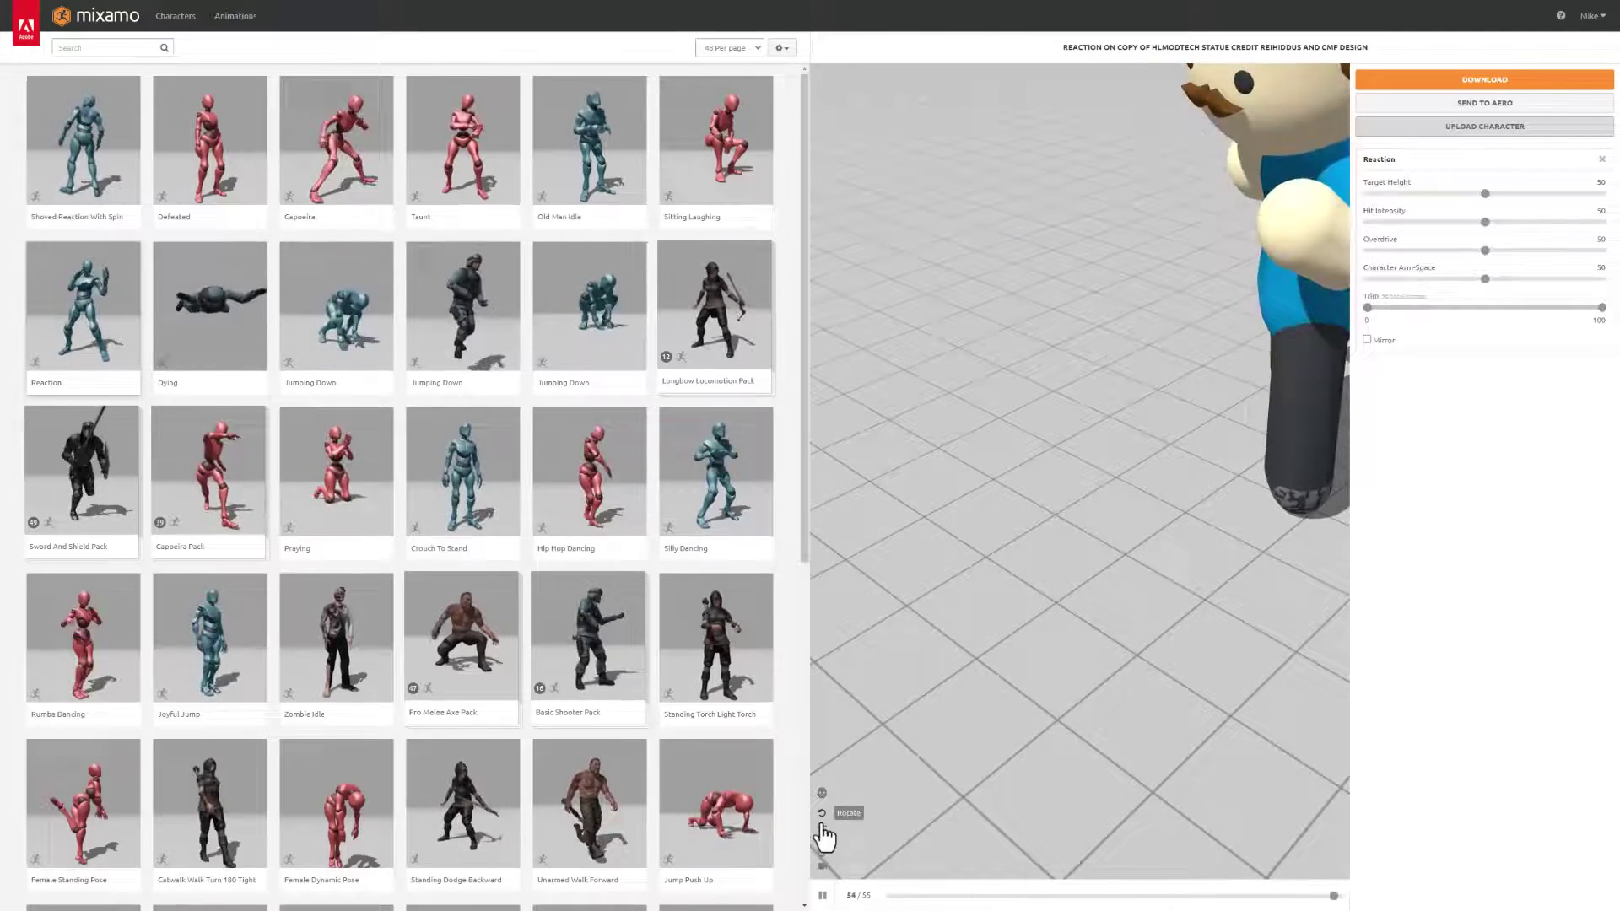
{"action": "left_click", "coordinate": [822, 826]}
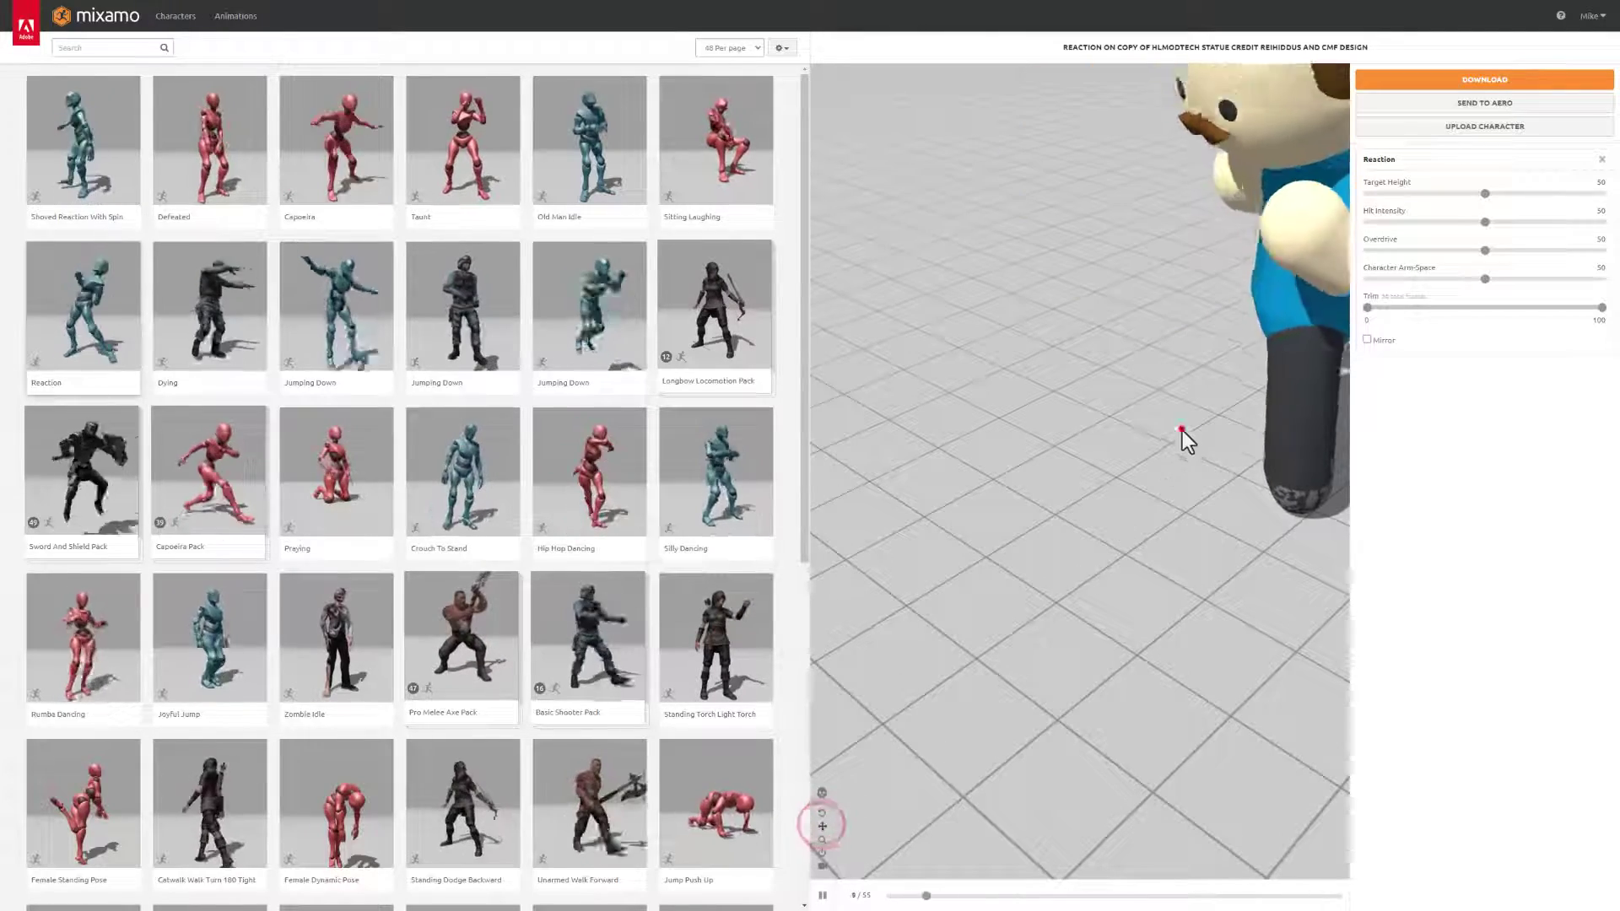
{"action": "left_click_drag", "start_coordinate": [1182, 430], "coordinate": [1042, 563]}
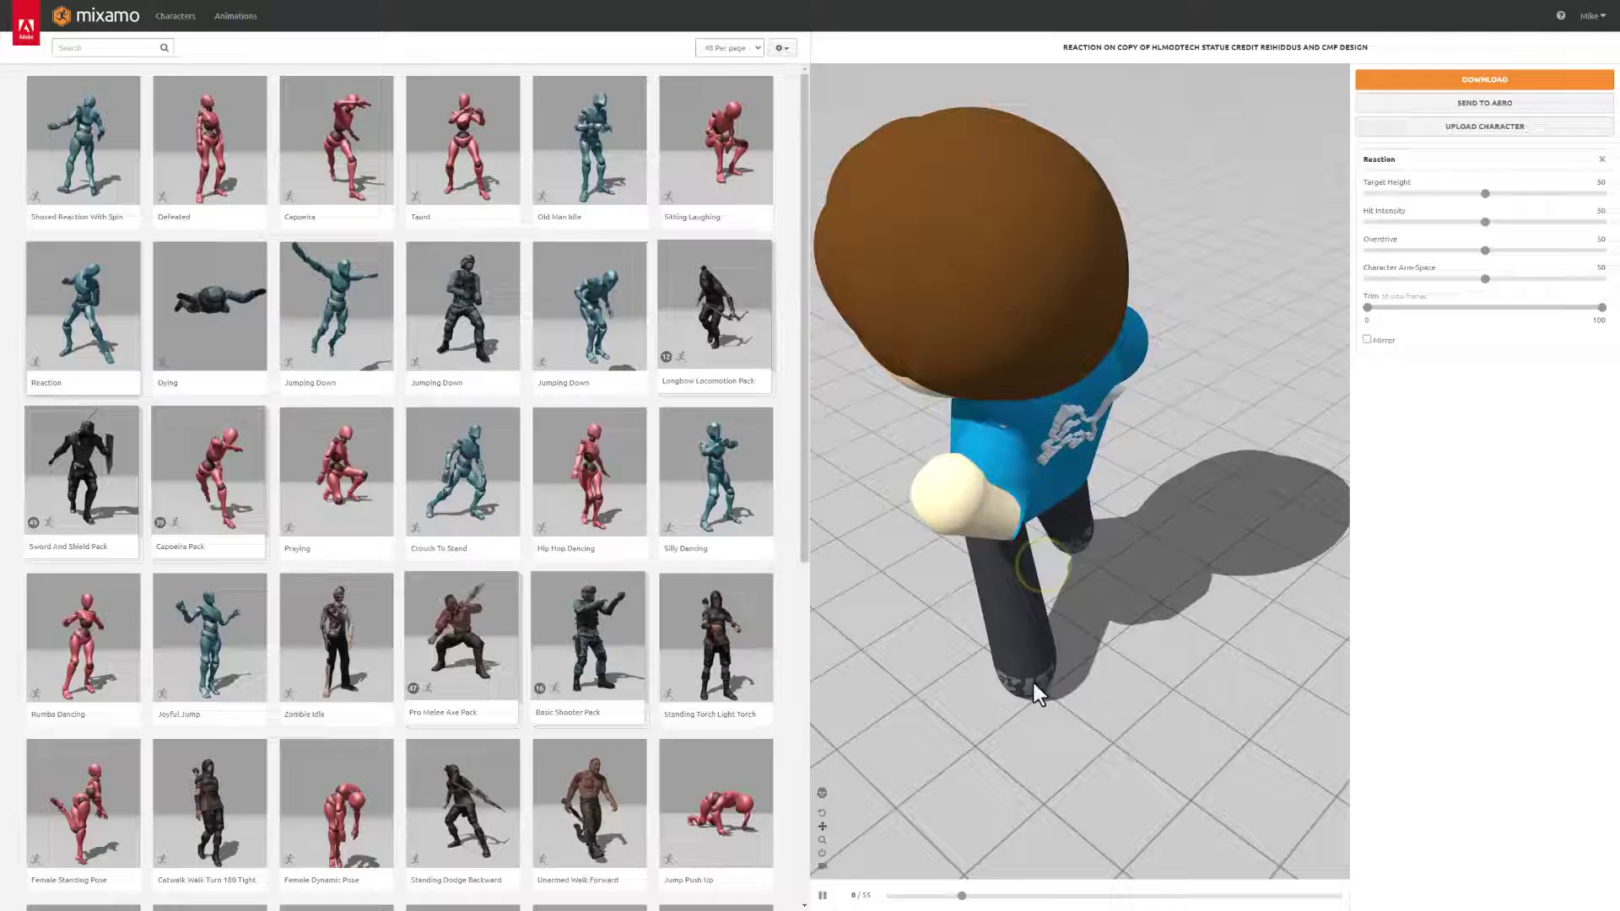
{"action": "left_click", "coordinate": [822, 813]}
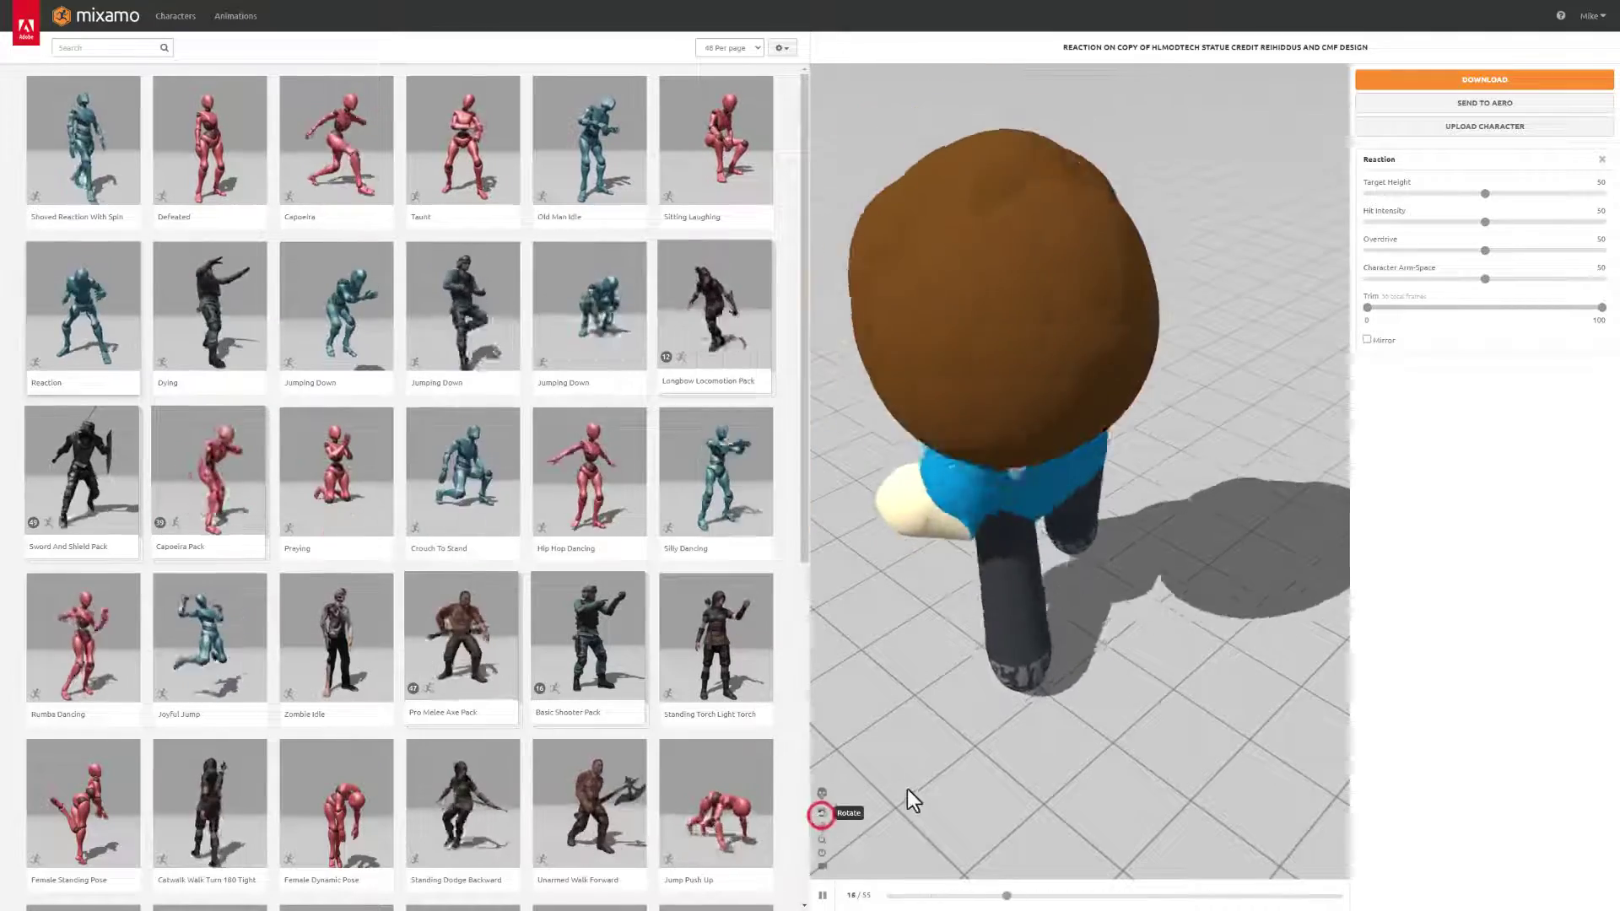
{"action": "left_click_drag", "start_coordinate": [912, 786], "coordinate": [1027, 770]}
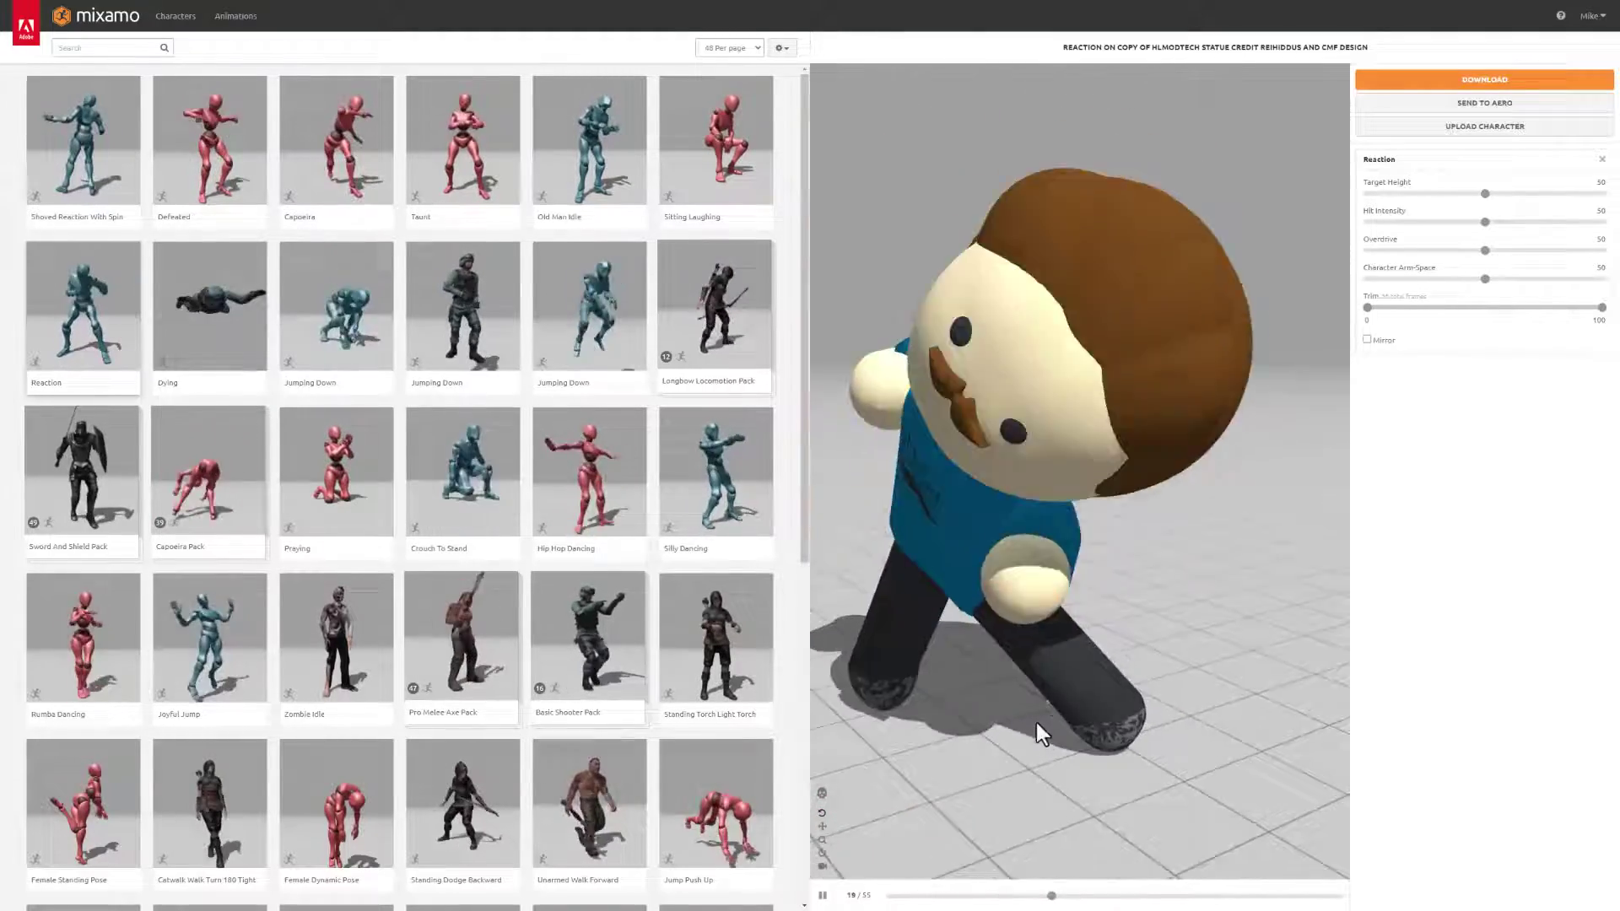
{"action": "scroll", "coordinate": [1036, 723], "scroll_direction": "down", "scroll_amount": 5}
{"action": "left_click_drag", "start_coordinate": [1029, 690], "coordinate": [1046, 626]}
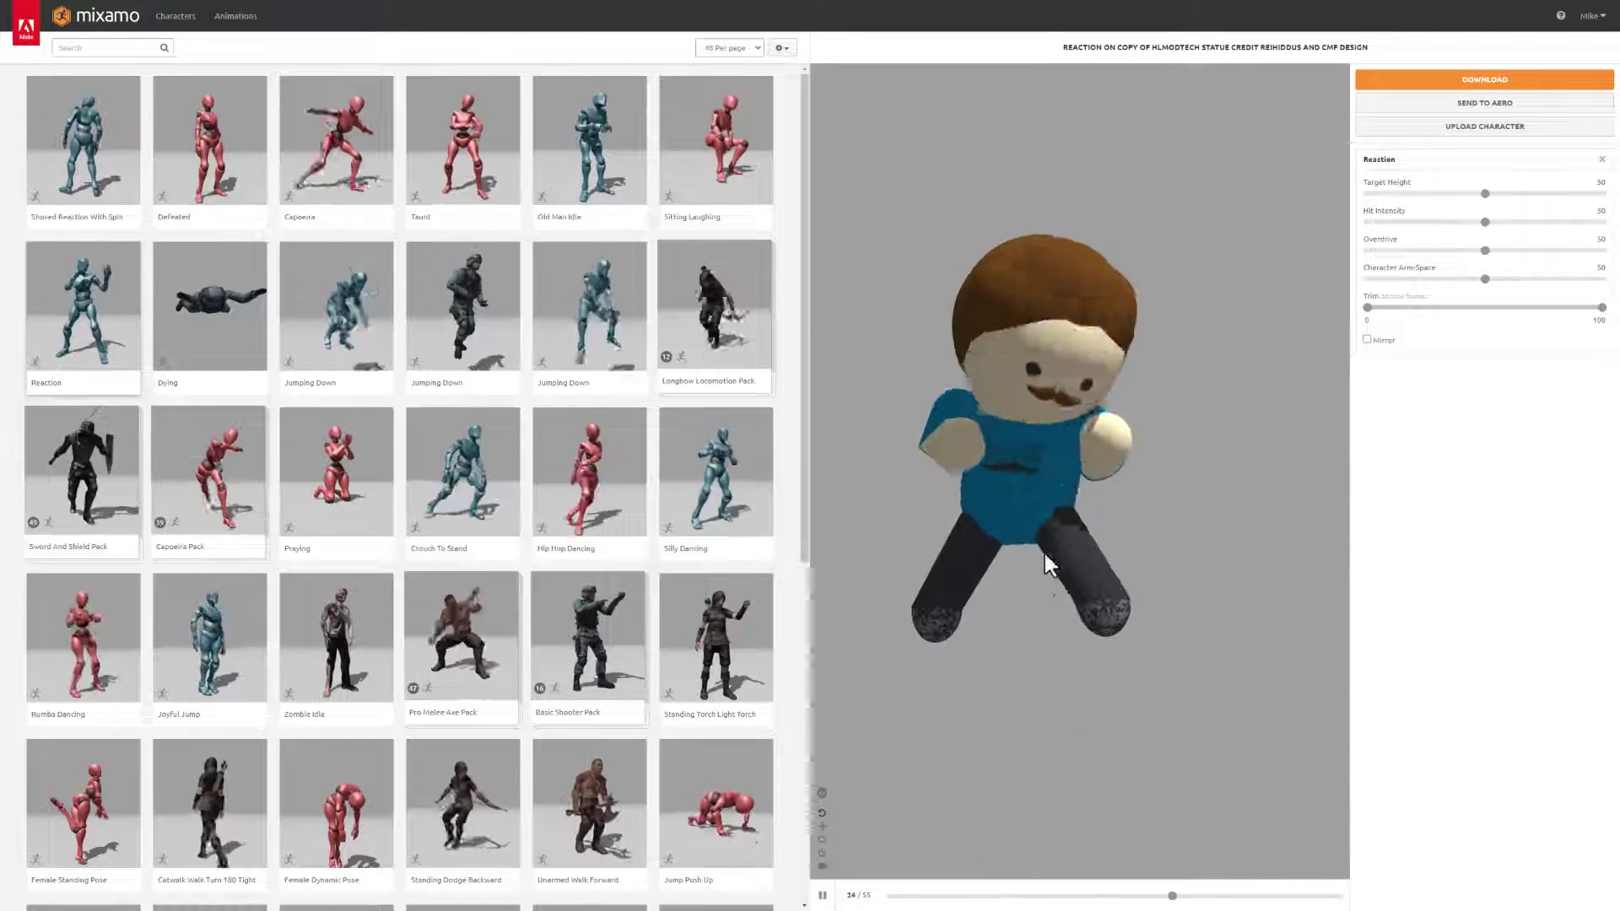
{"action": "left_click", "coordinate": [1054, 675]}
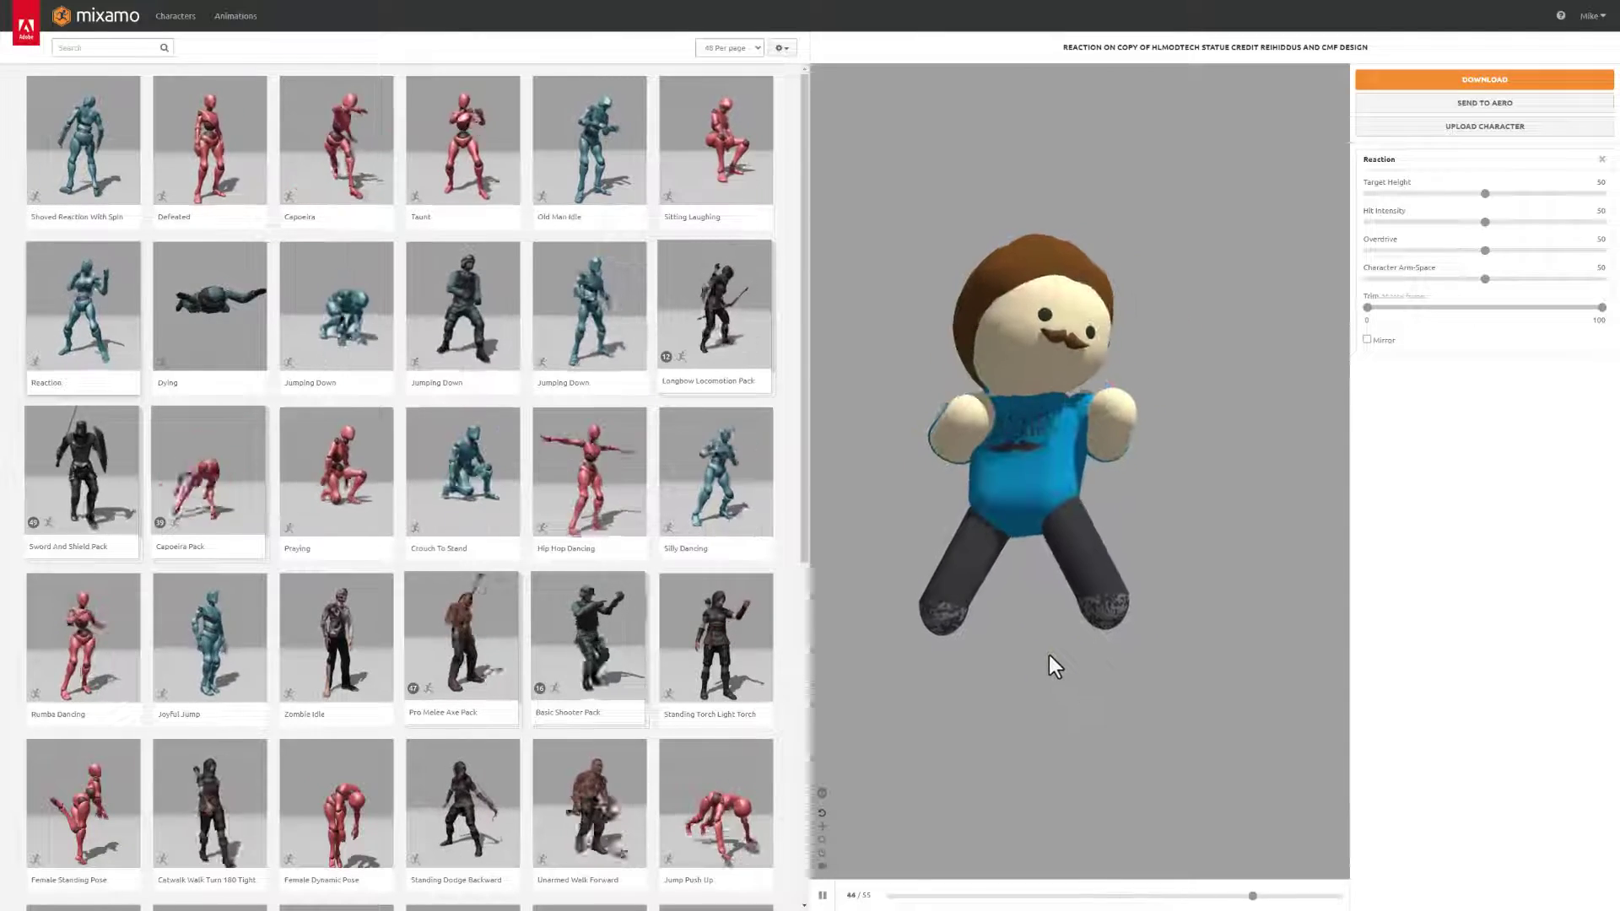
{"action": "right_click", "coordinate": [1044, 678]}
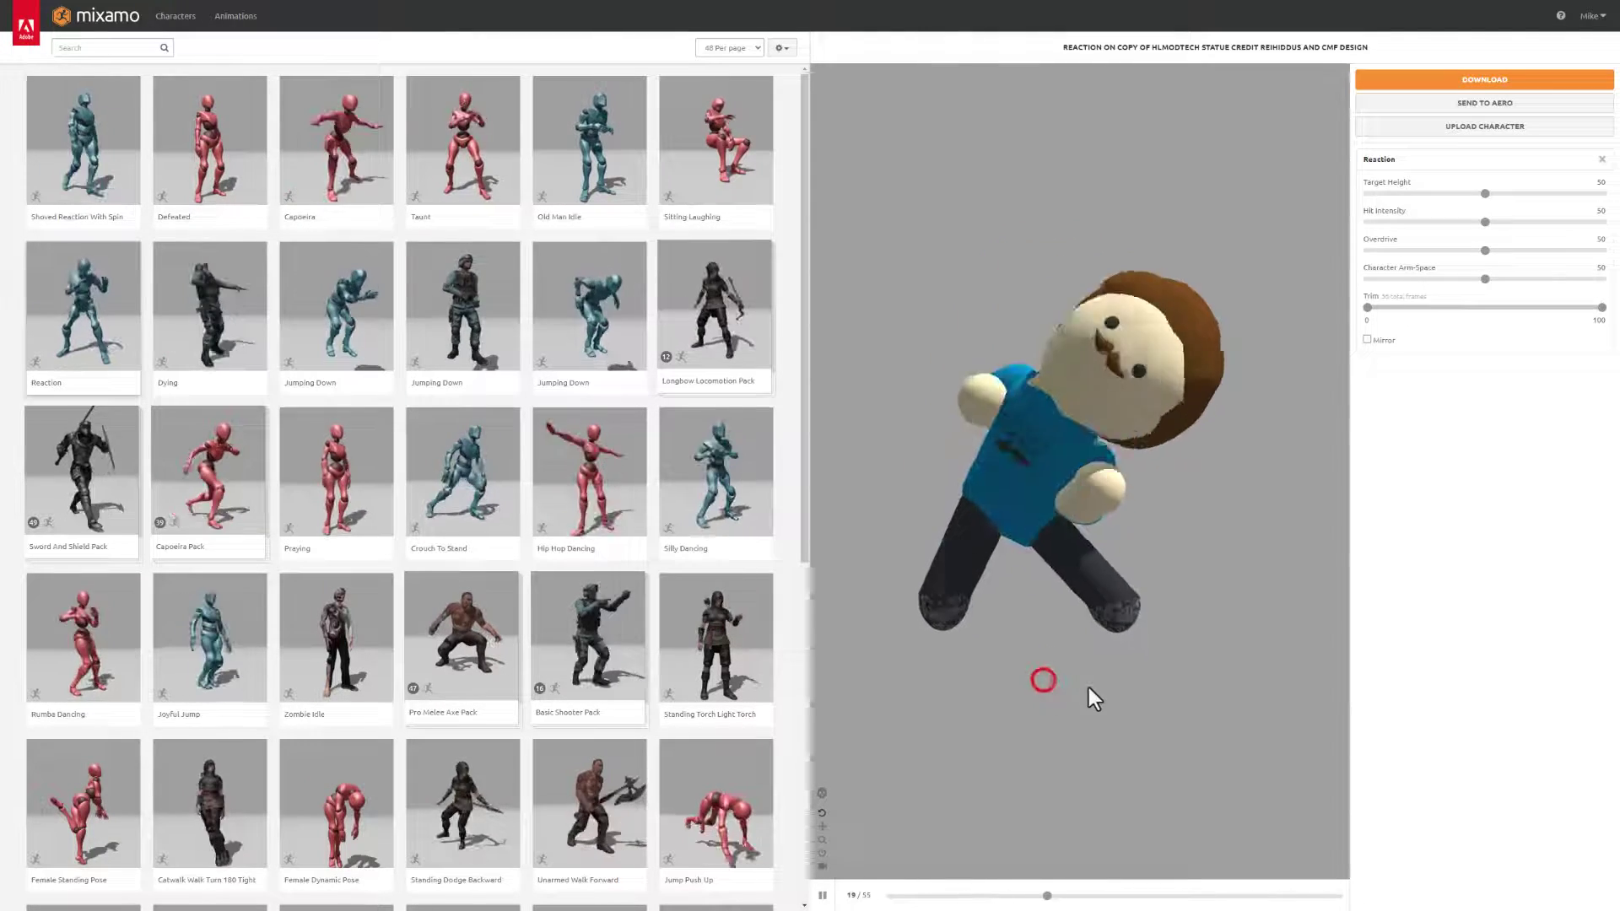
- Preview Jumping Down with a slightly larger distance, then apply the Sword And Shield Pack
{"action": "left_click", "coordinate": [461, 327]}
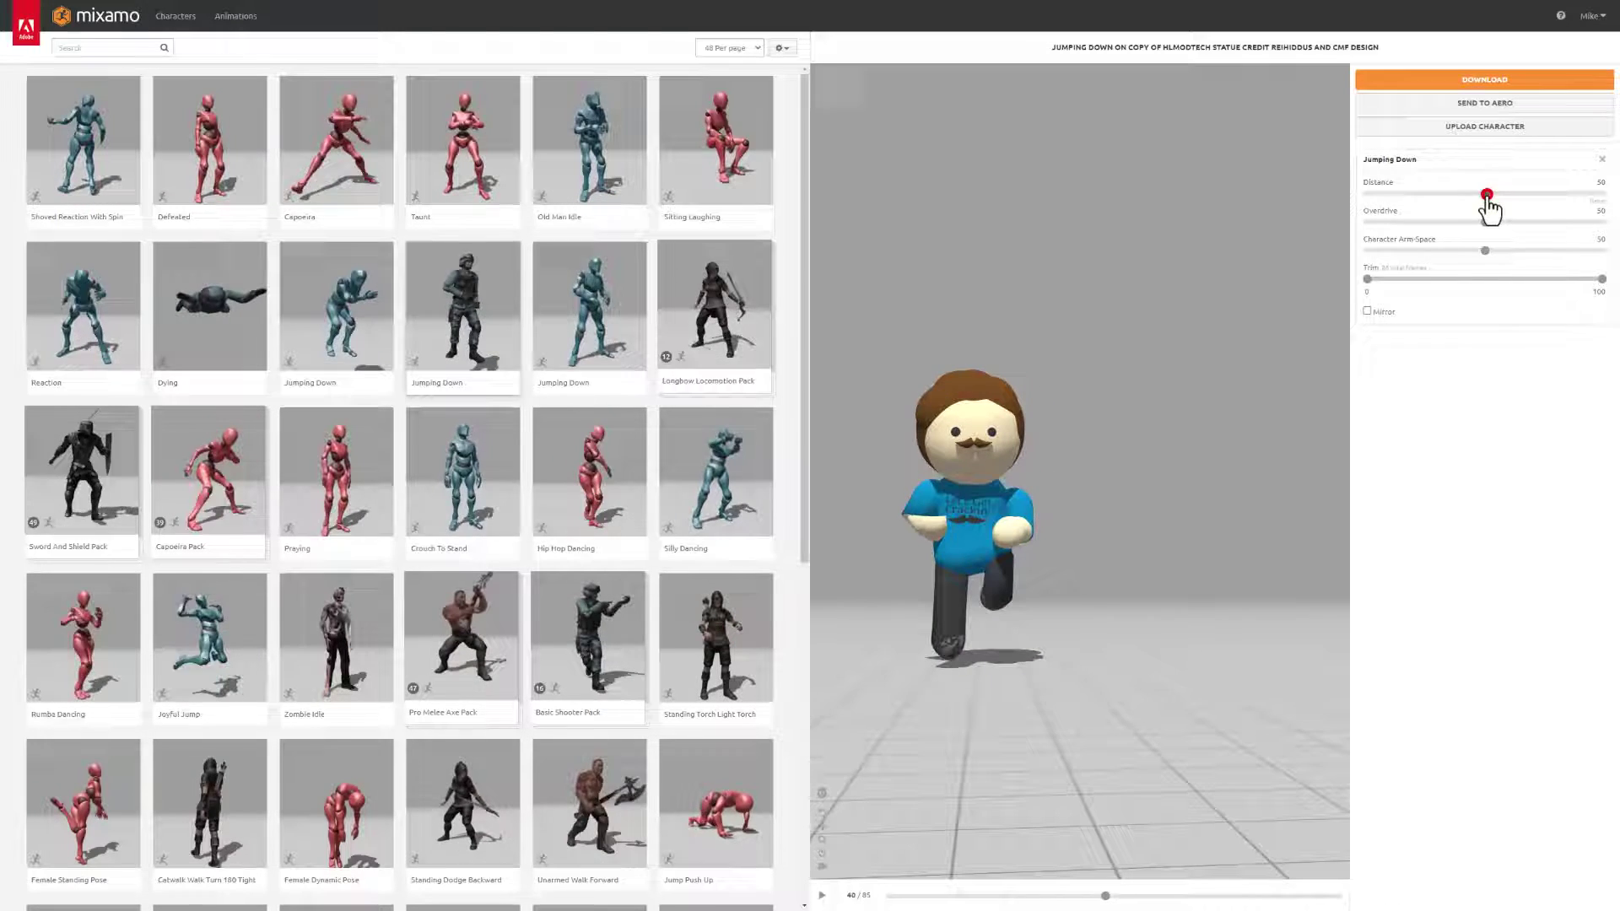
{"action": "left_click_drag", "start_coordinate": [1496, 195], "coordinate": [1498, 195]}
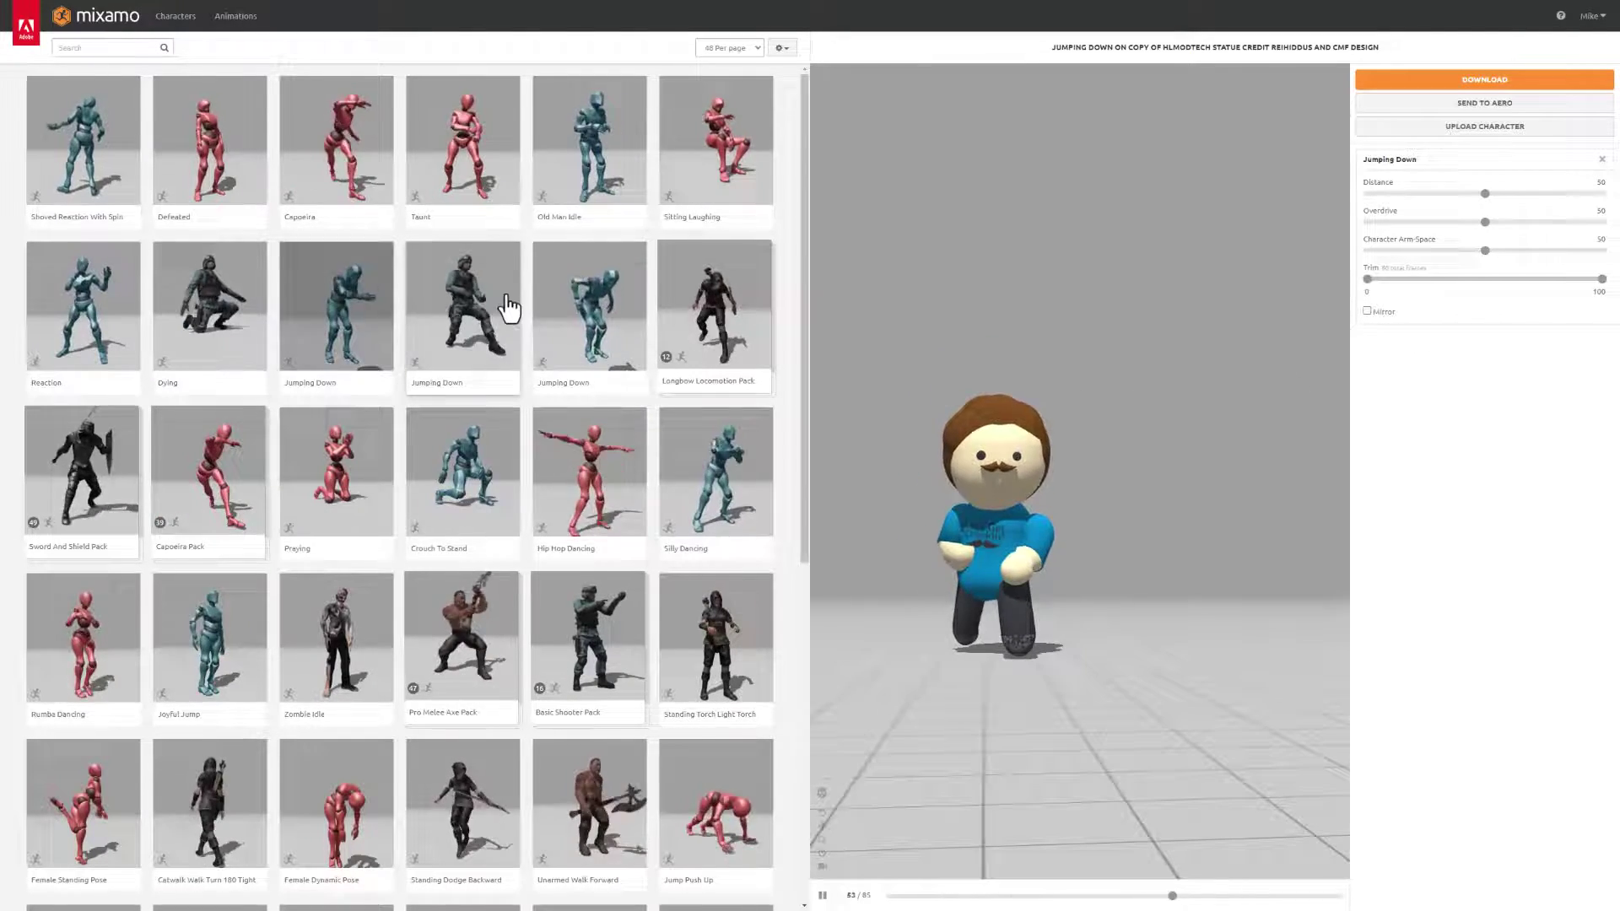
{"action": "scroll", "coordinate": [510, 310], "scroll_direction": "down", "scroll_amount": 5}
{"action": "scroll", "coordinate": [510, 311], "scroll_direction": "down", "scroll_amount": 2}
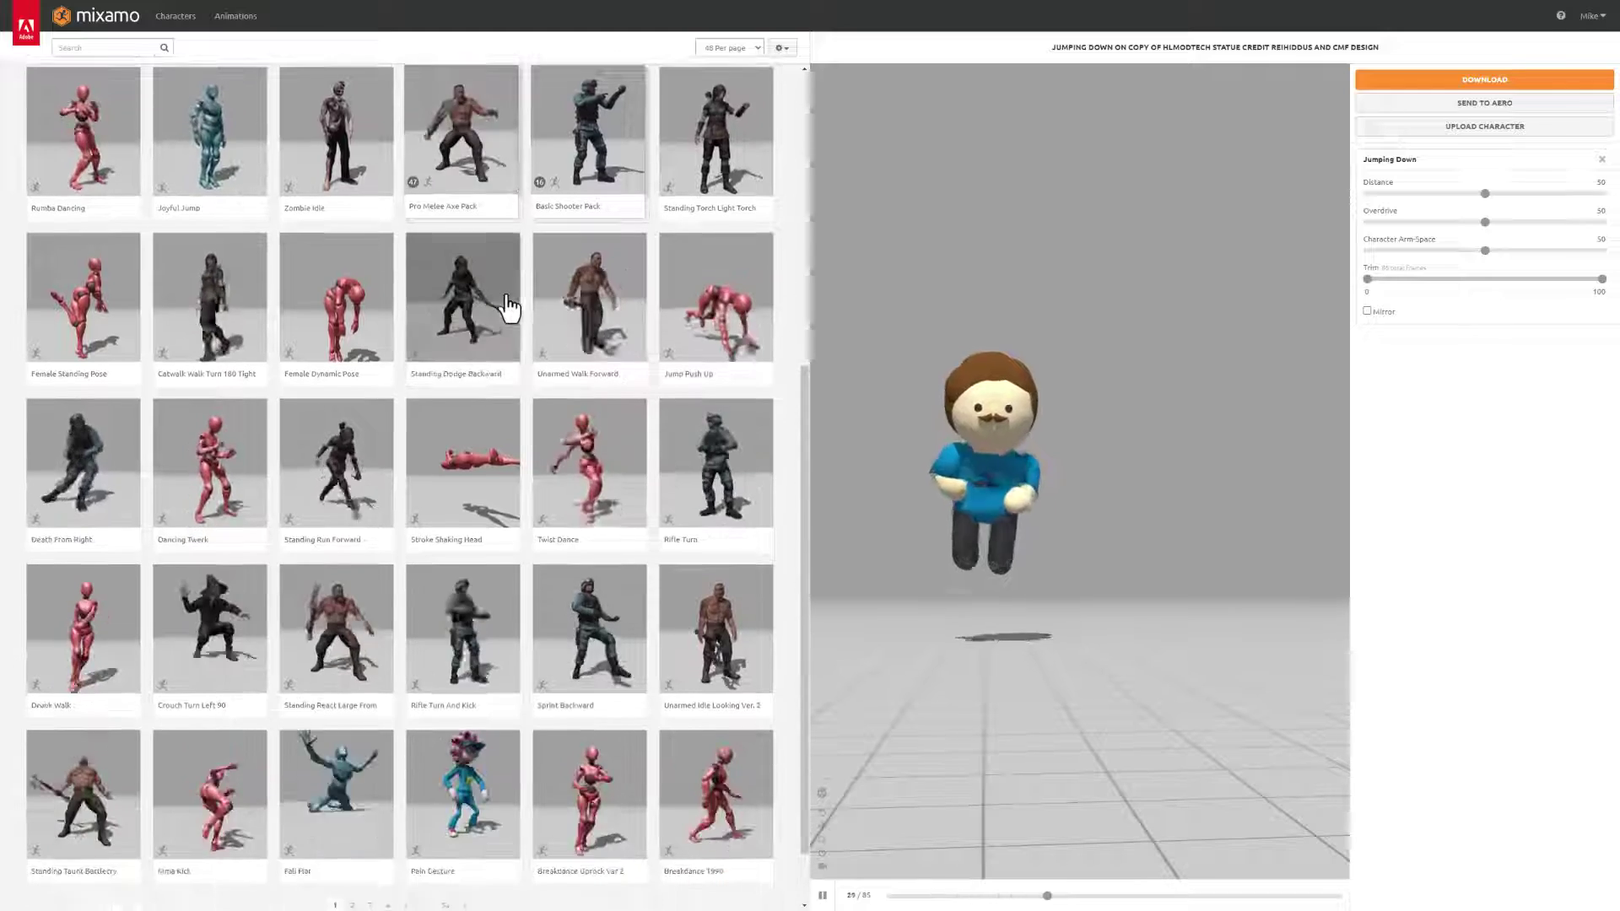
{"action": "scroll", "coordinate": [340, 401], "scroll_direction": "up", "scroll_amount": 4}
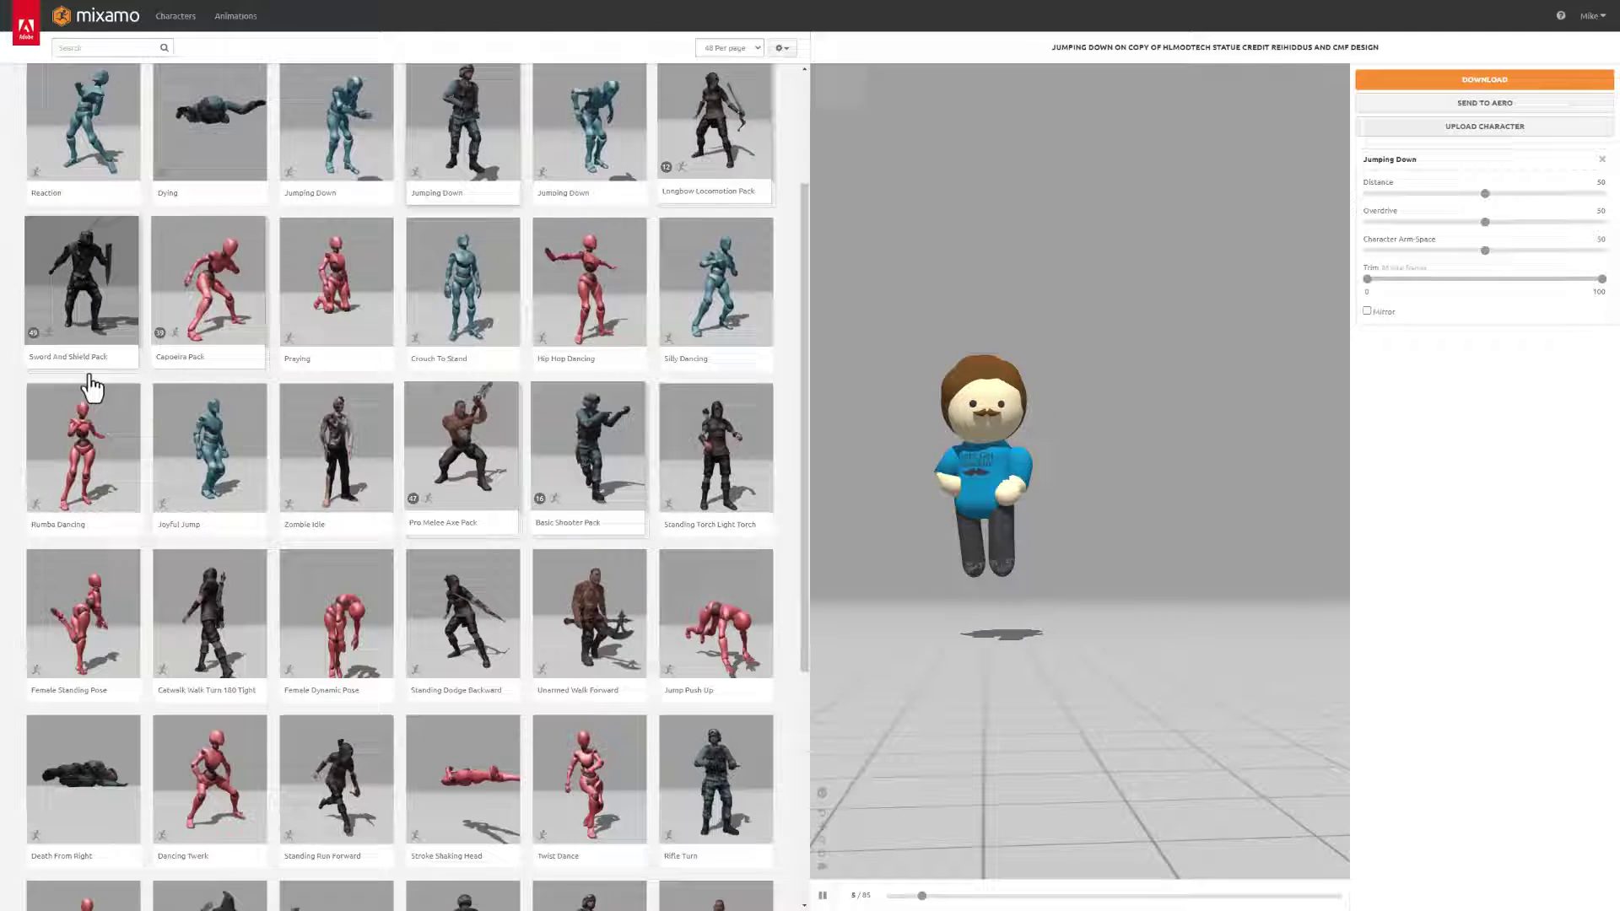
{"action": "left_click", "coordinate": [95, 268]}
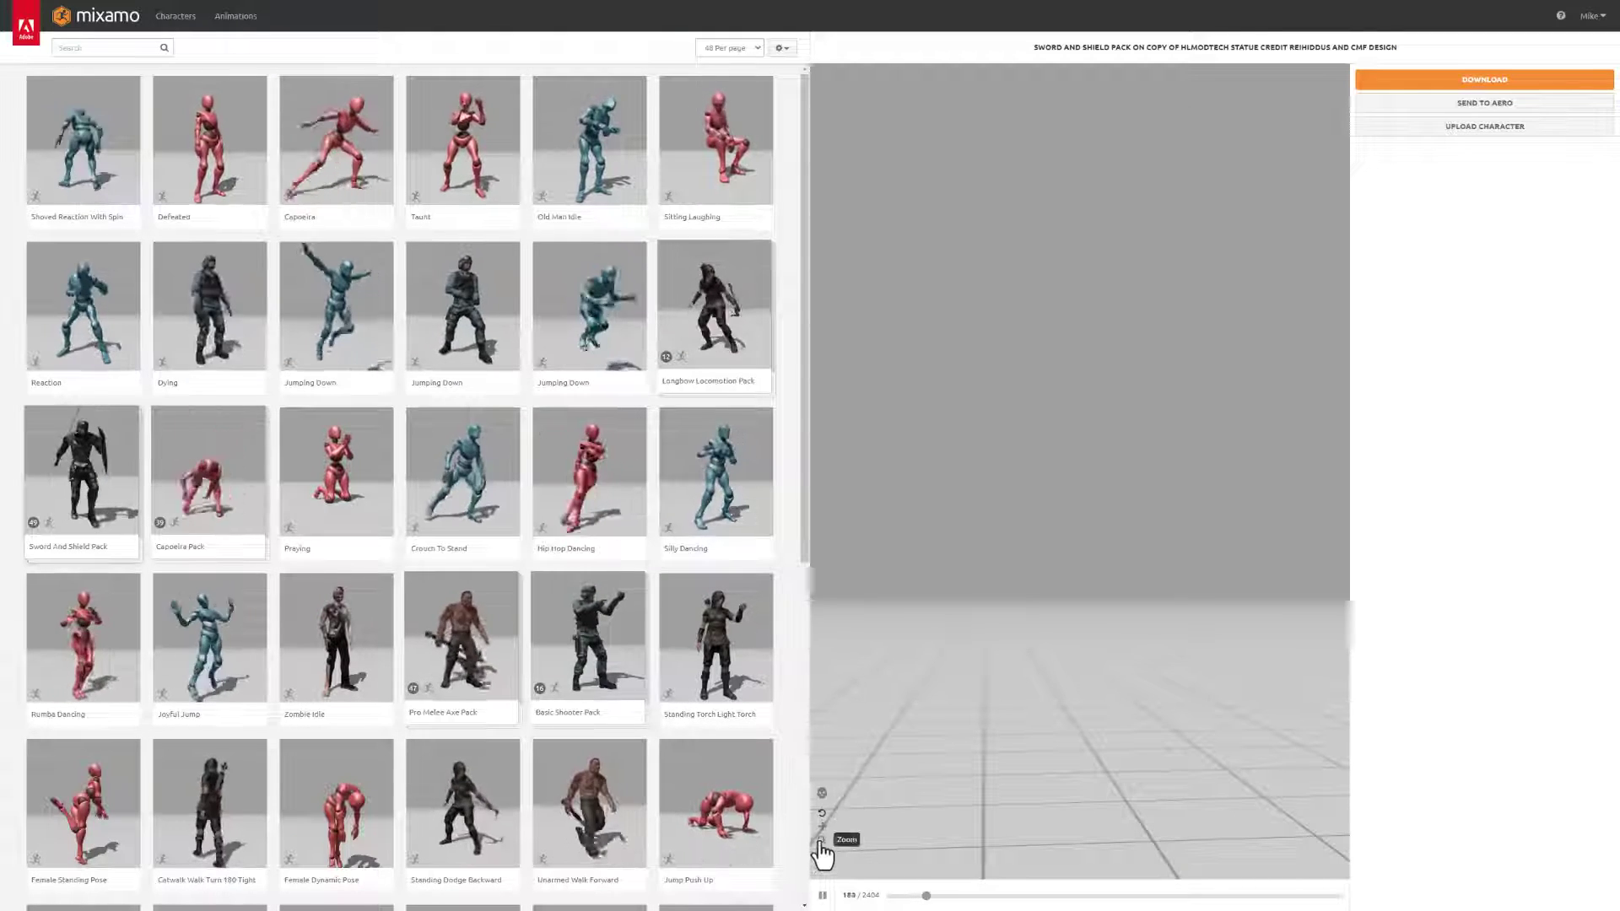
{"action": "scroll", "coordinate": [1070, 403], "scroll_direction": "up", "scroll_amount": 5}
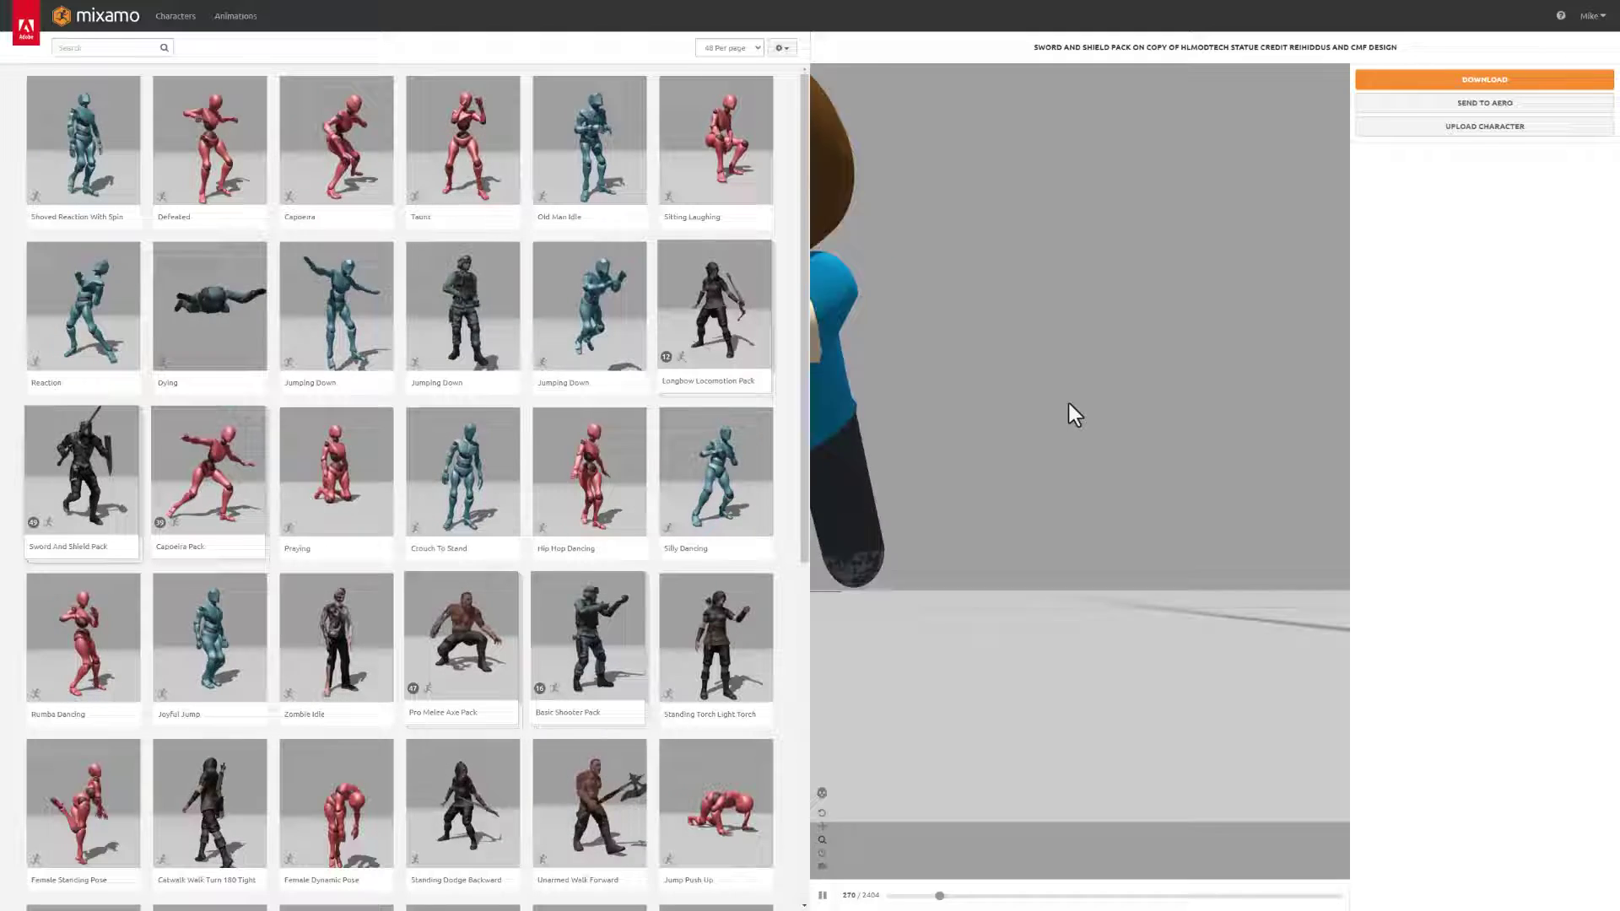
{"action": "scroll", "coordinate": [1070, 403], "scroll_direction": "down", "scroll_amount": 5}
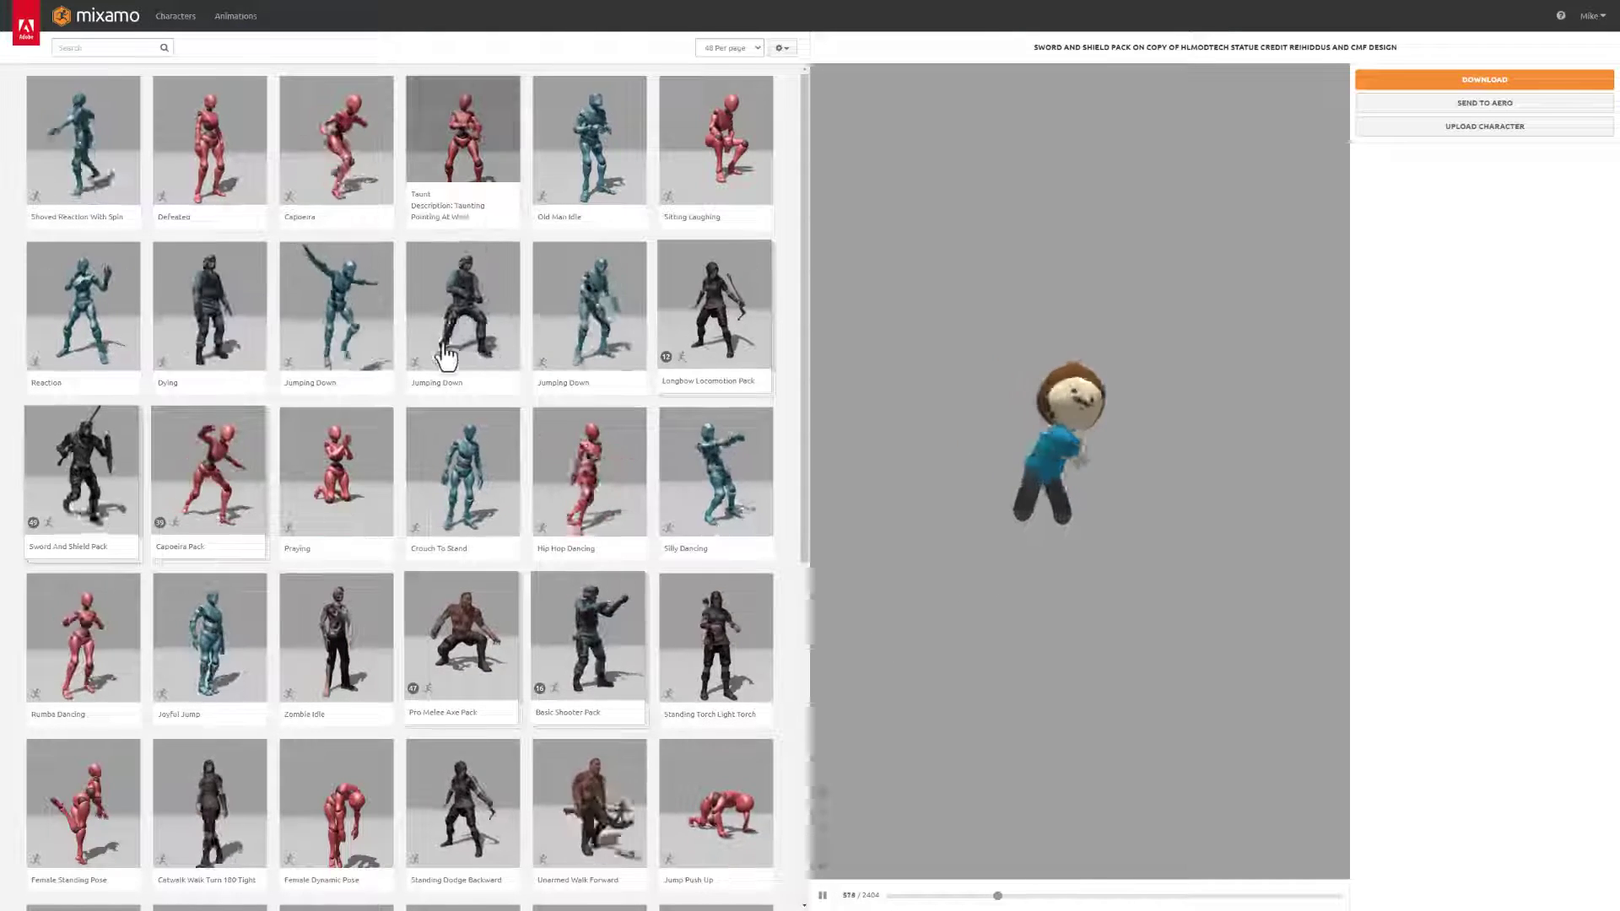
{"action": "scroll", "coordinate": [422, 416], "scroll_direction": "down", "scroll_amount": 3}
{"action": "scroll", "coordinate": [423, 416], "scroll_direction": "up", "scroll_amount": 3}
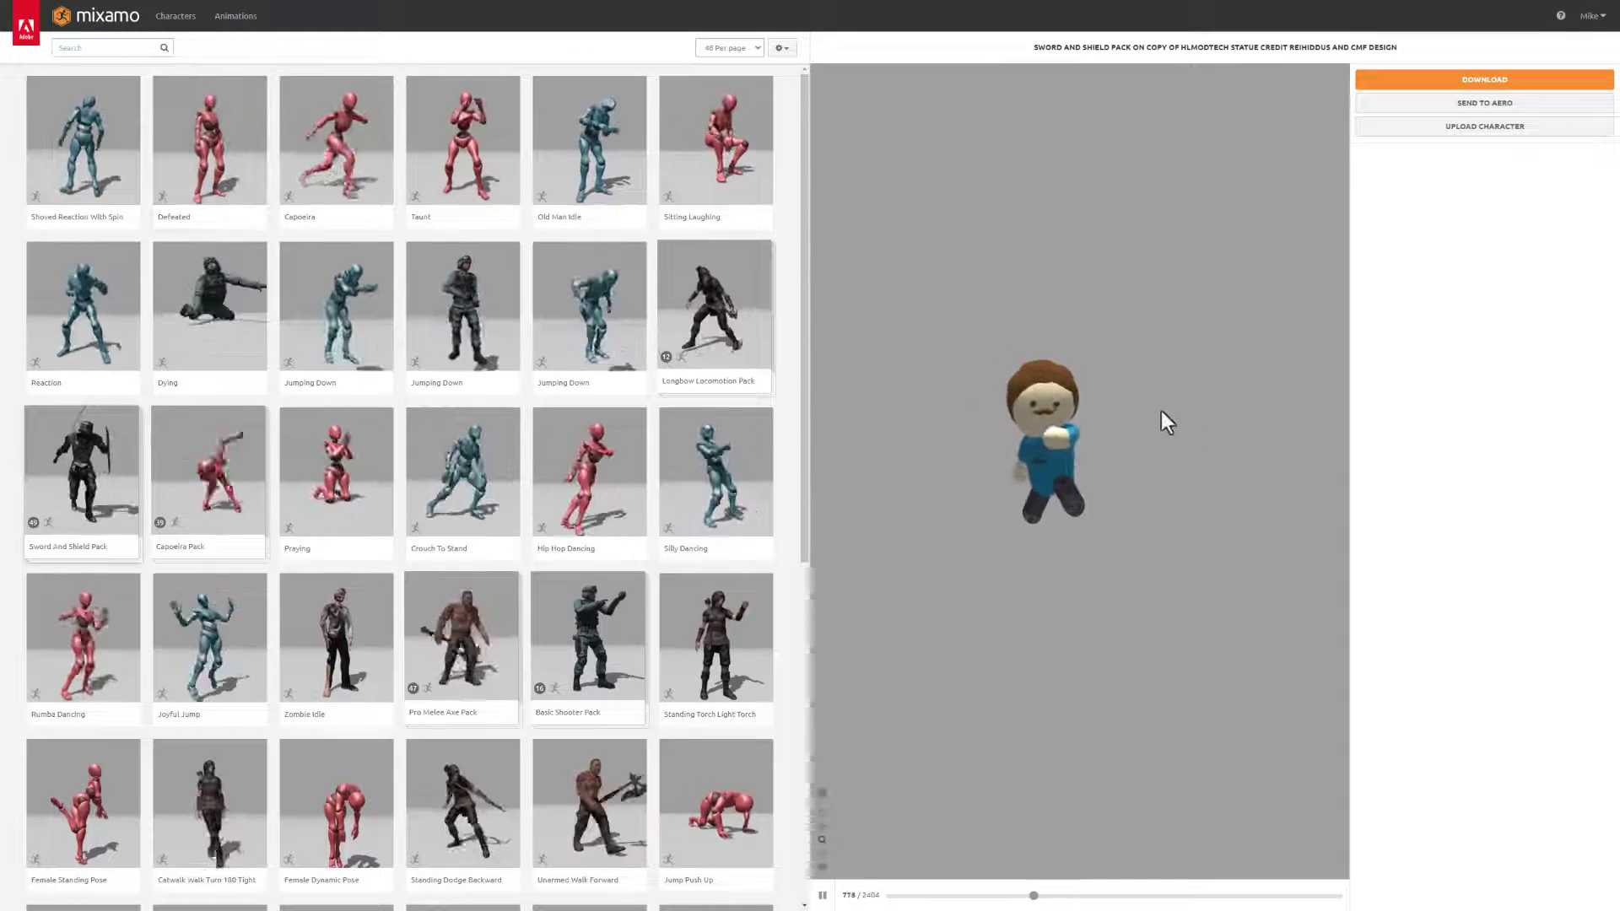
- Export the Sword And Shield Pack as FBX Binary and save Sword and Shield Pack.zip in Downloads
{"action": "left_click", "coordinate": [1468, 79]}
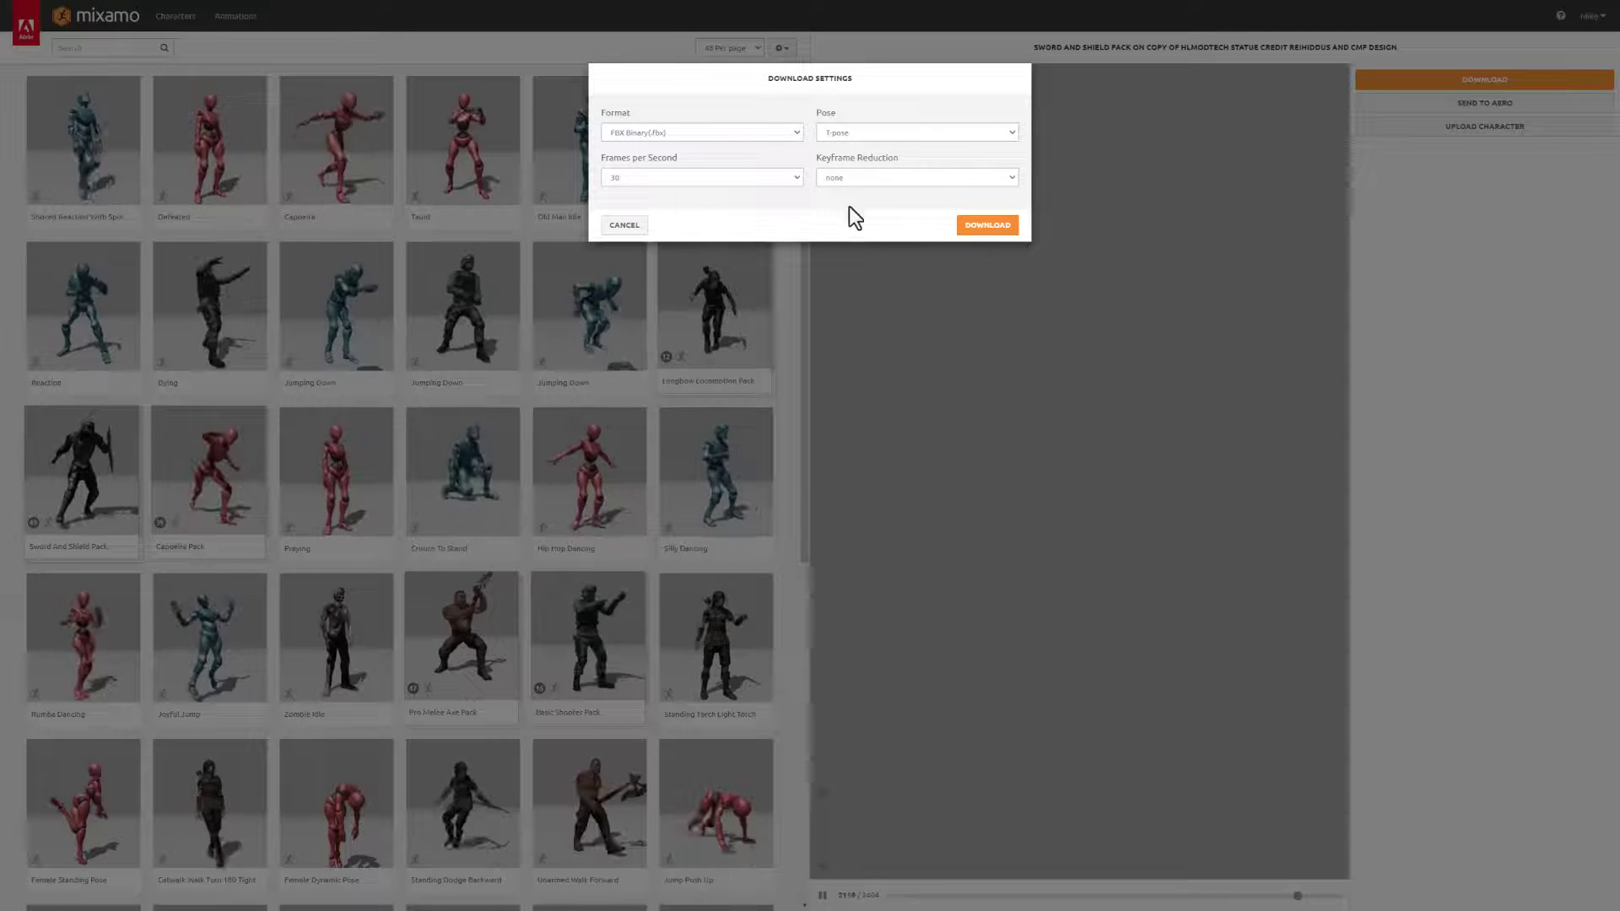
{"action": "left_click", "coordinate": [990, 224]}
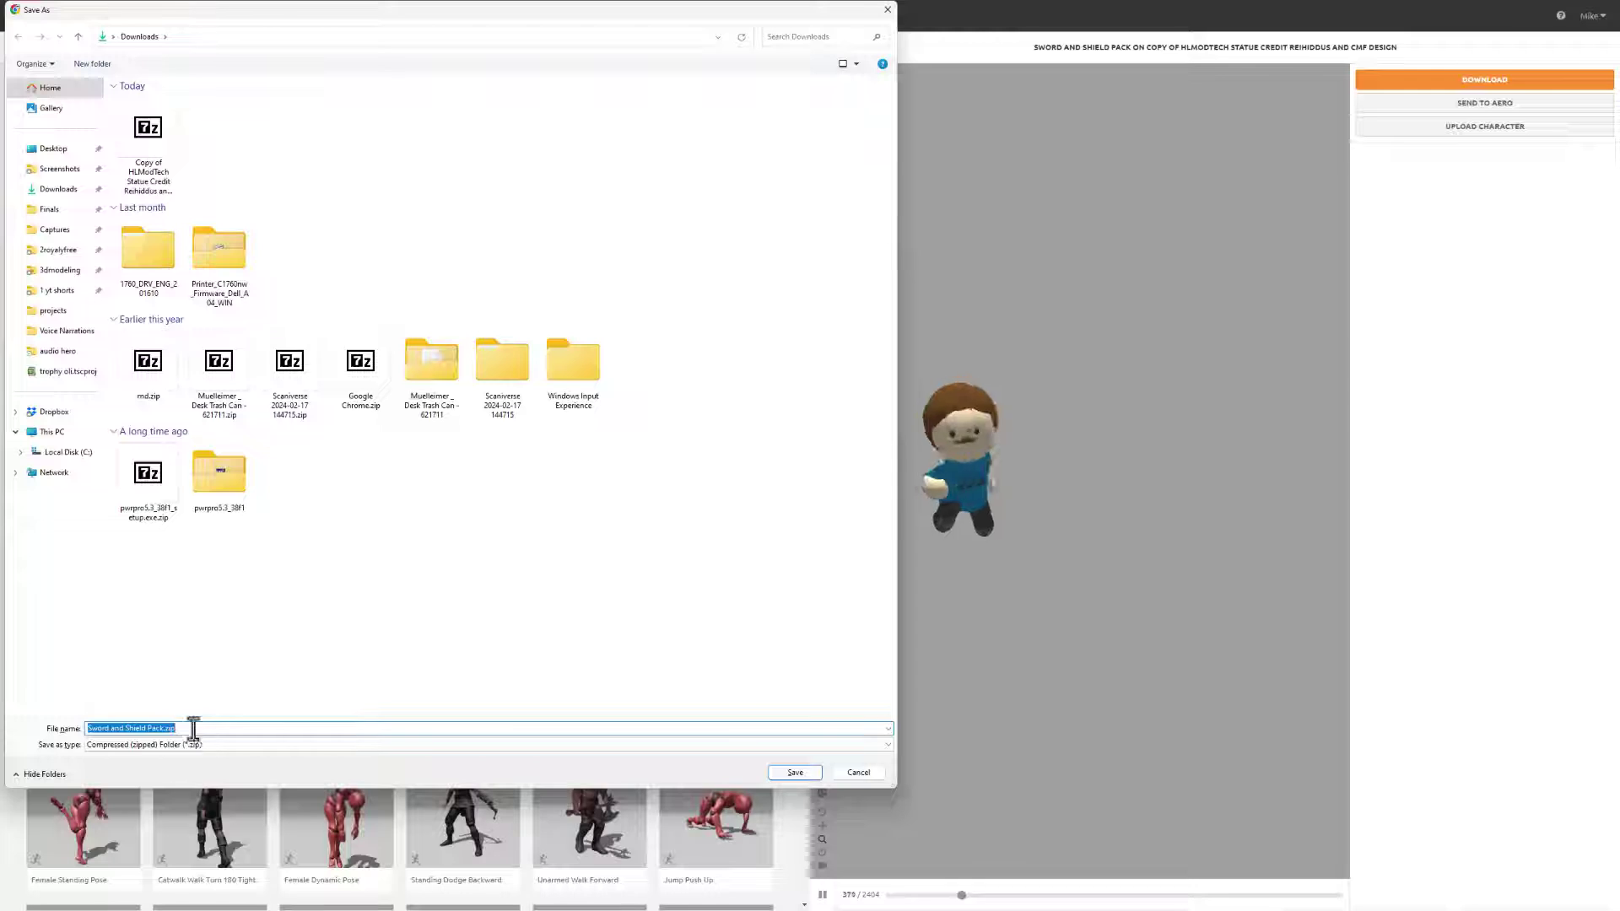
{"action": "left_click", "coordinate": [795, 773]}
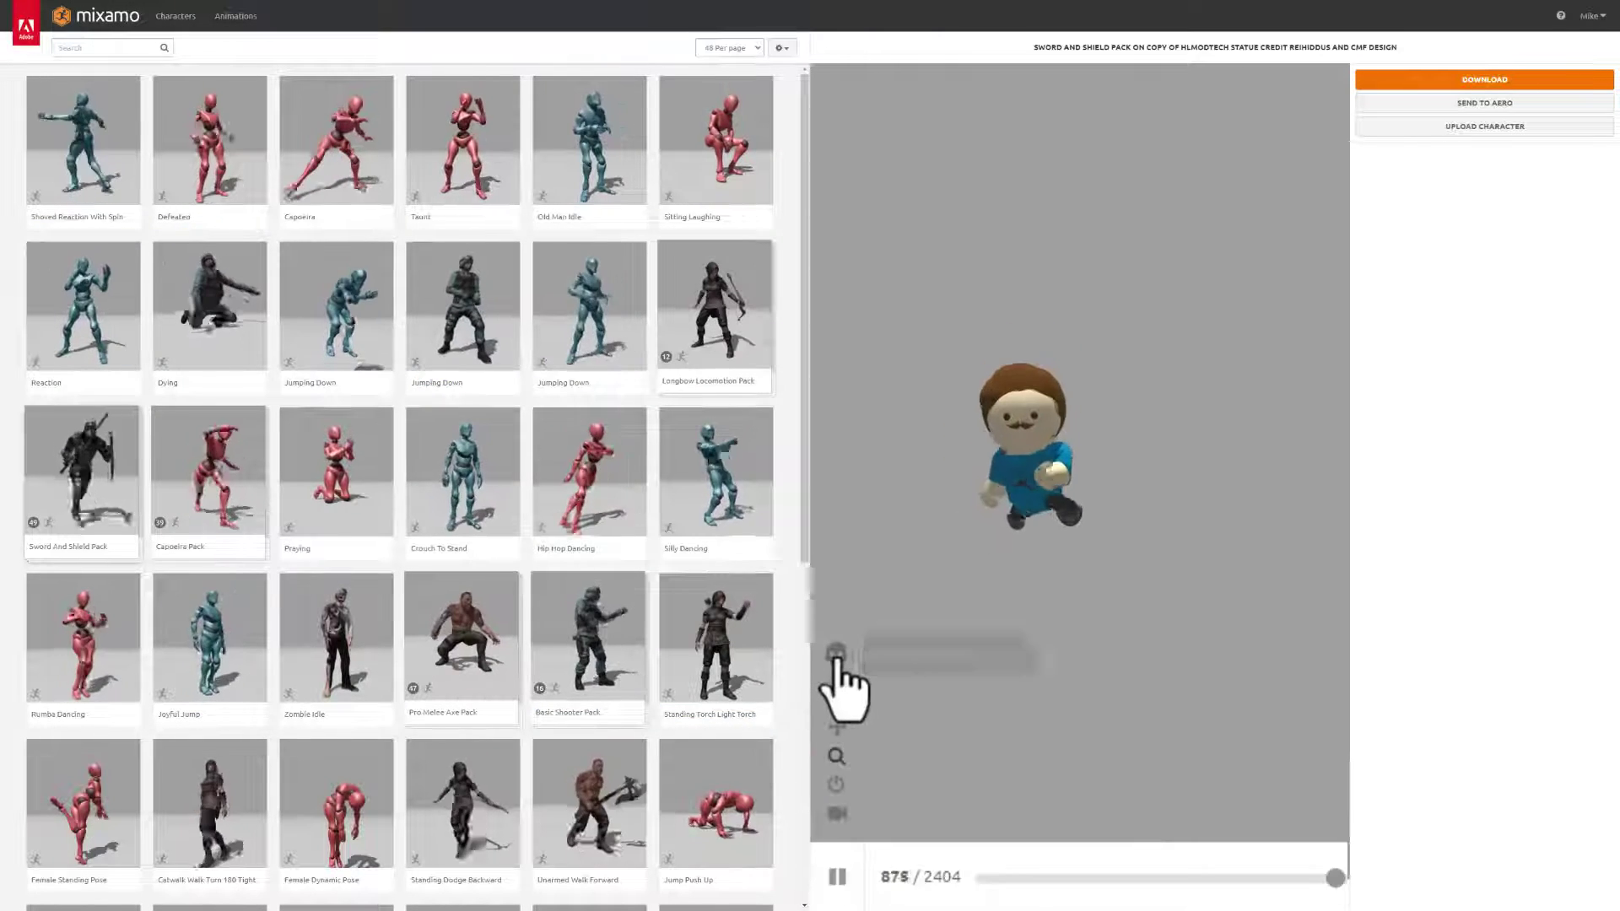
- Toggle the skeleton view on and off, reset the camera, and enable follow camera
{"action": "left_click", "coordinate": [835, 654]}
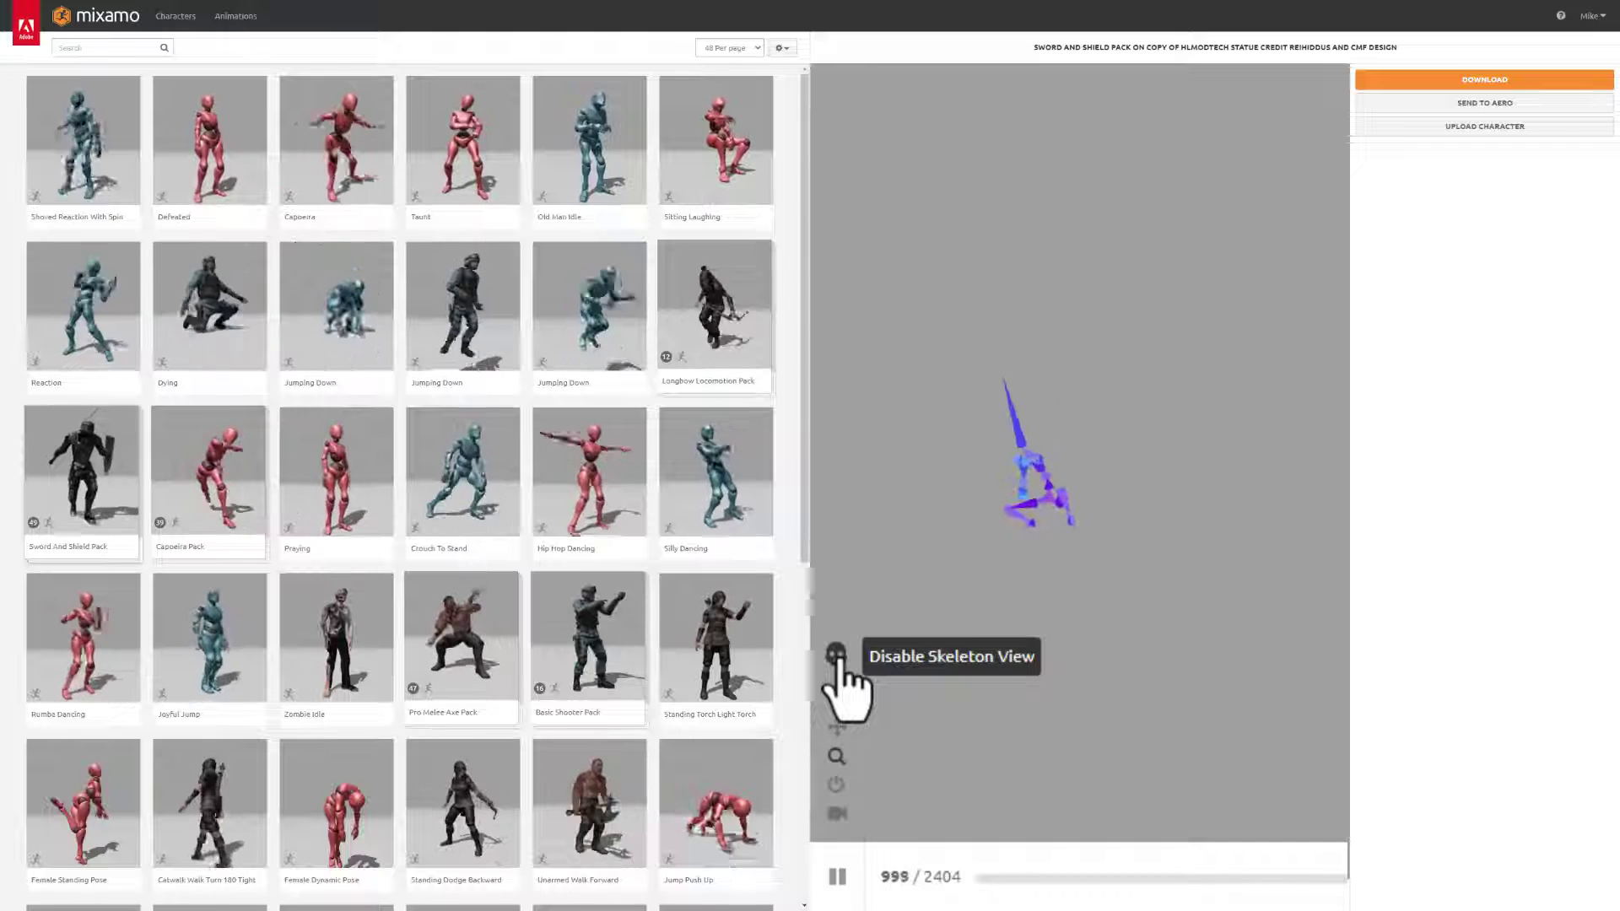
{"action": "left_click", "coordinate": [838, 656]}
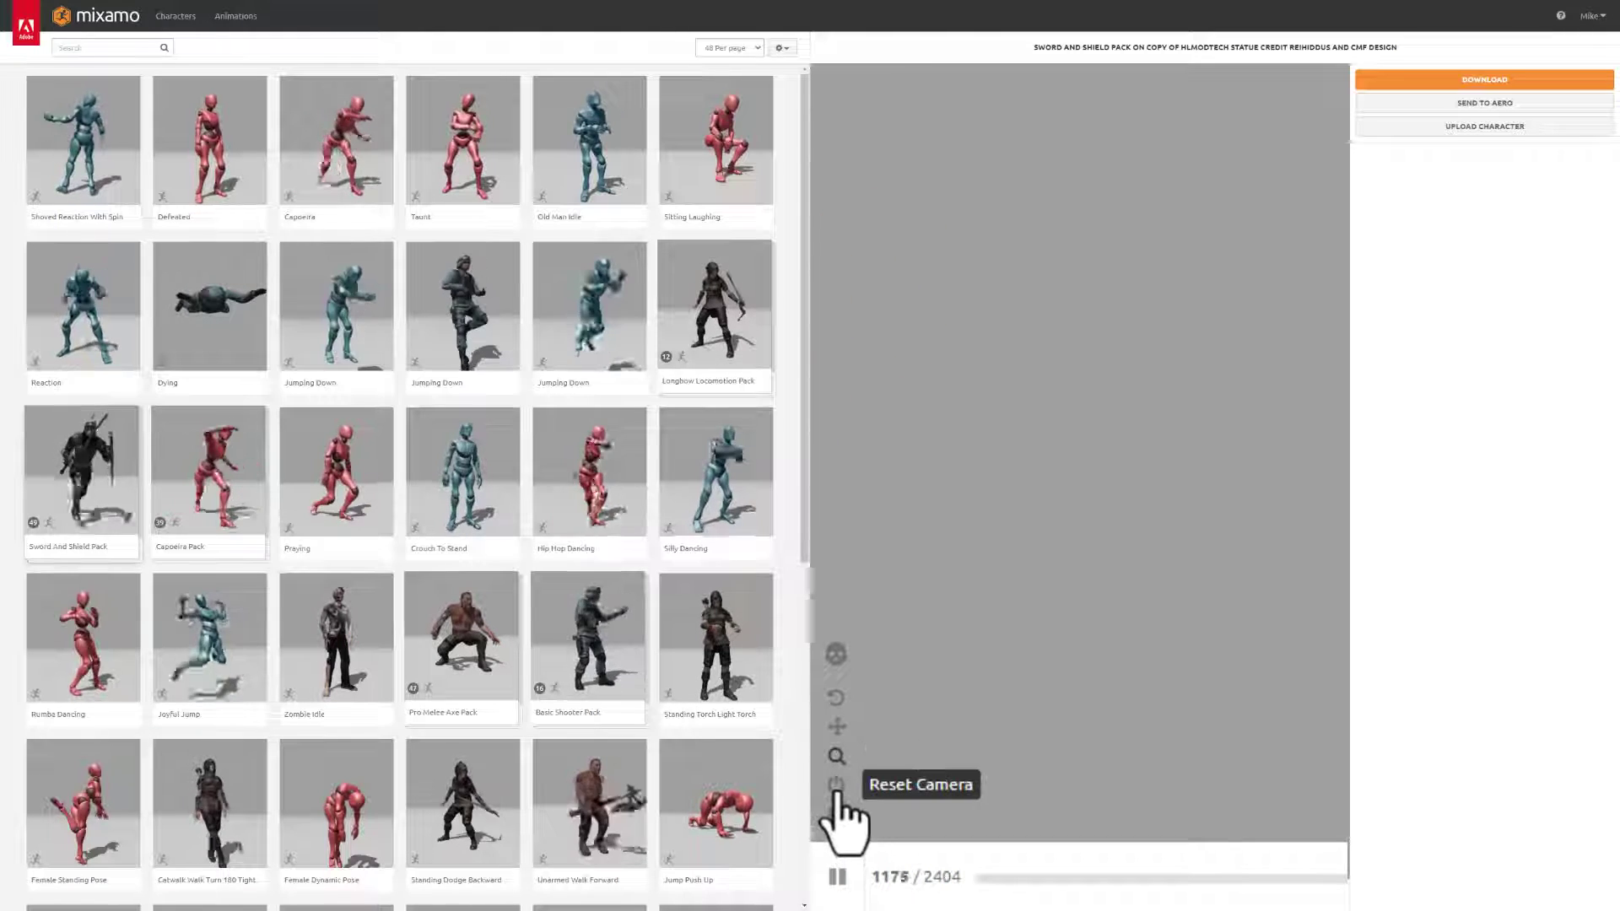
{"action": "left_click", "coordinate": [837, 786]}
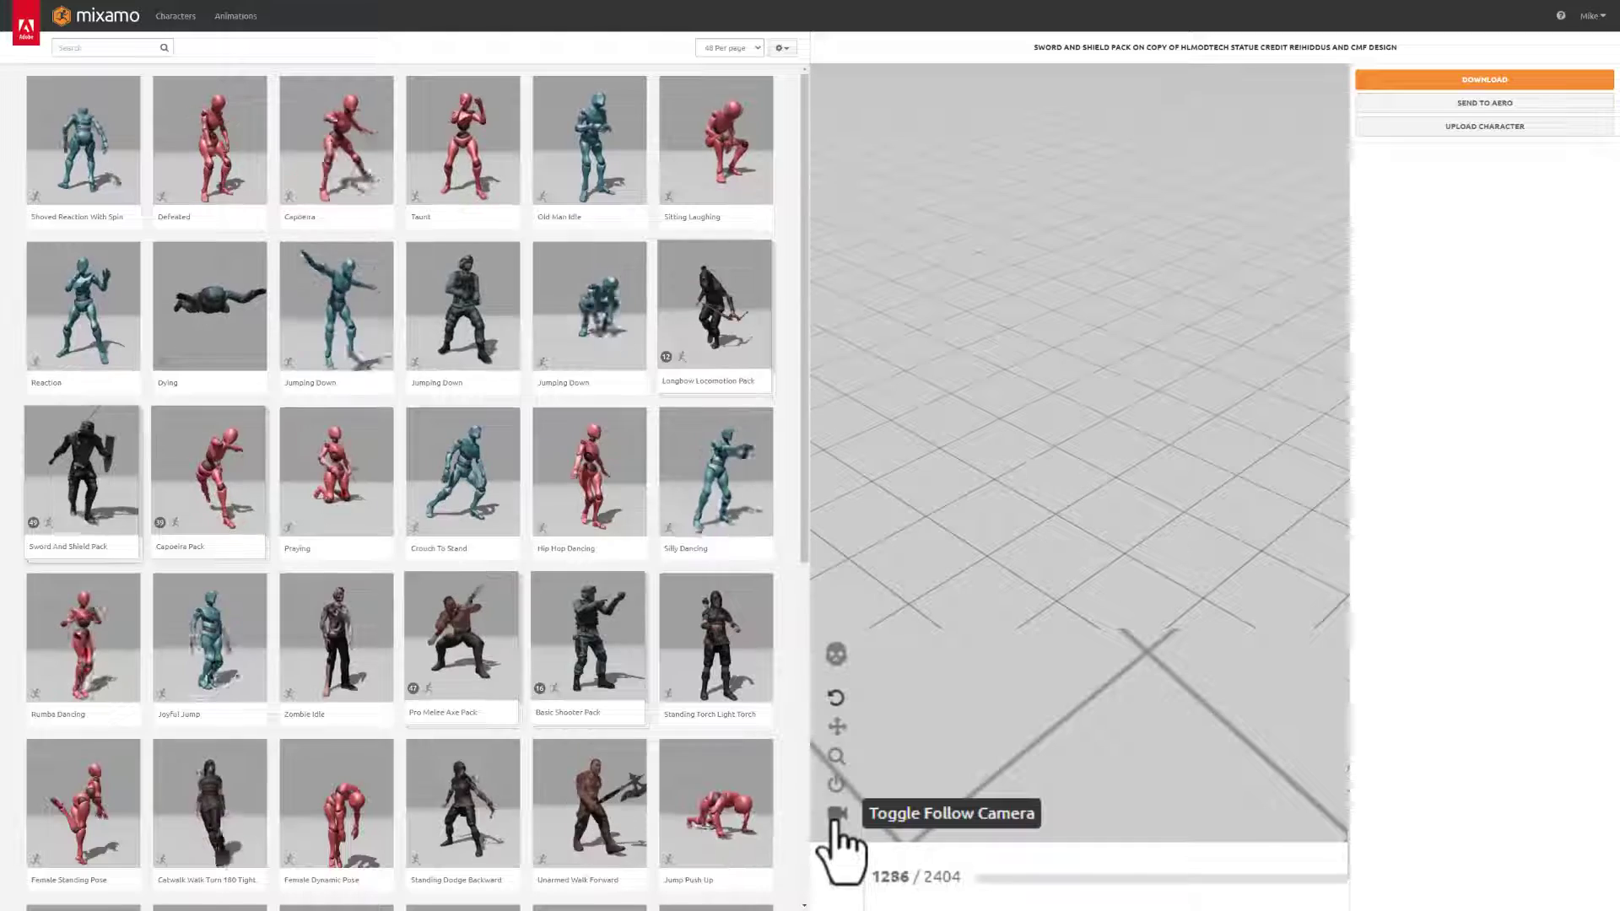
{"action": "left_click", "coordinate": [837, 814]}
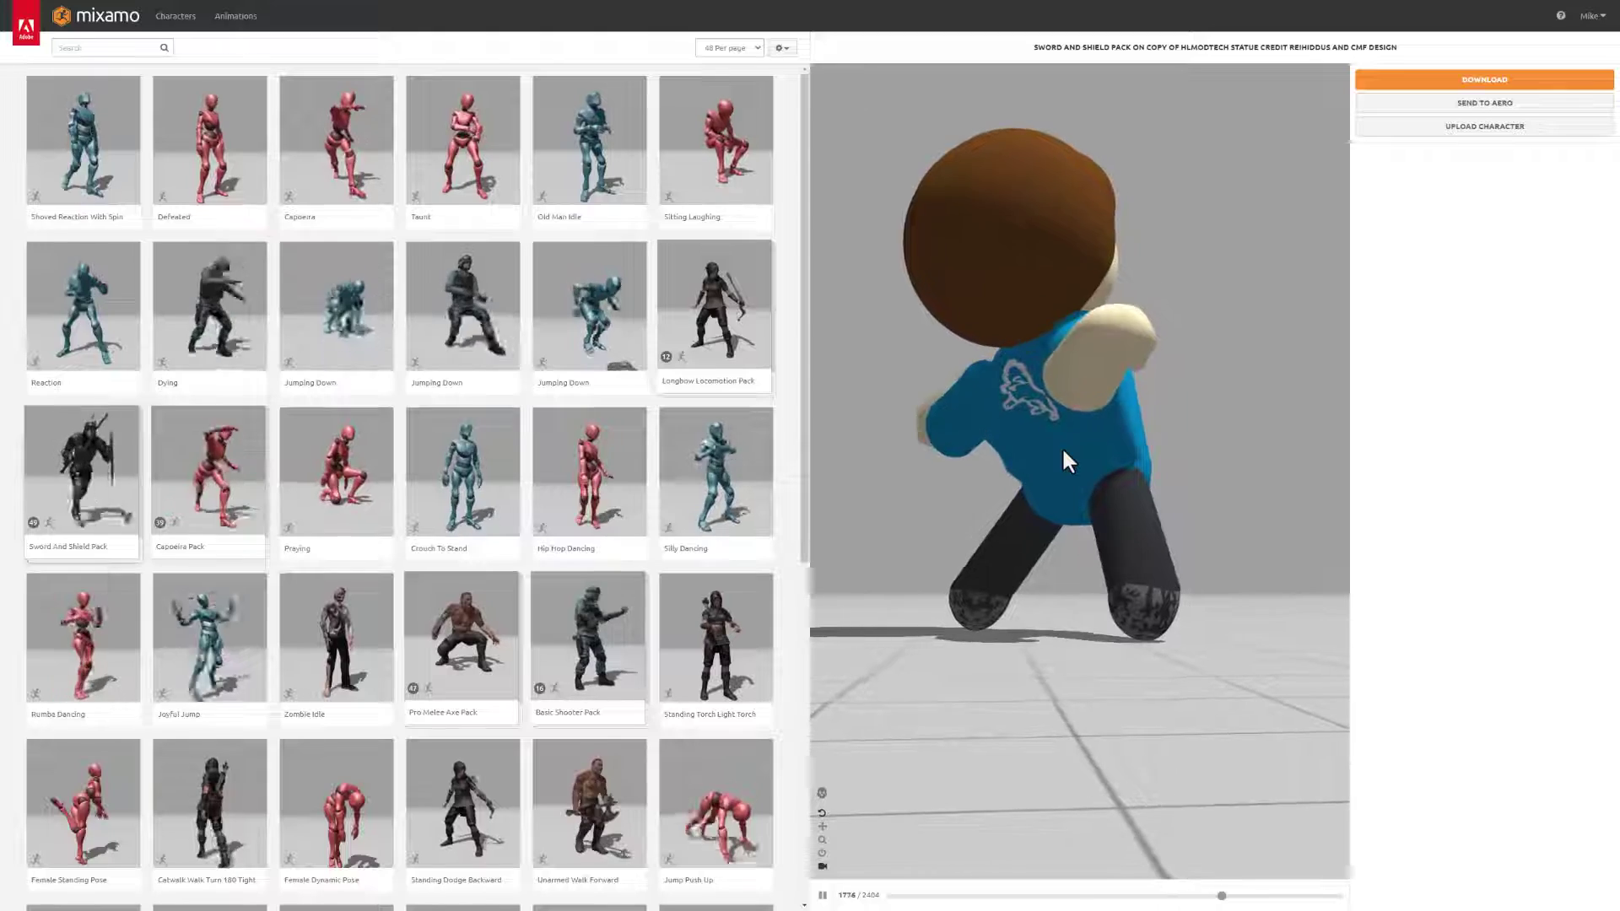
- Orbit the view to the character's front, restart the animation, then apply Silly Dancing
{"action": "left_click", "coordinate": [1250, 686]}
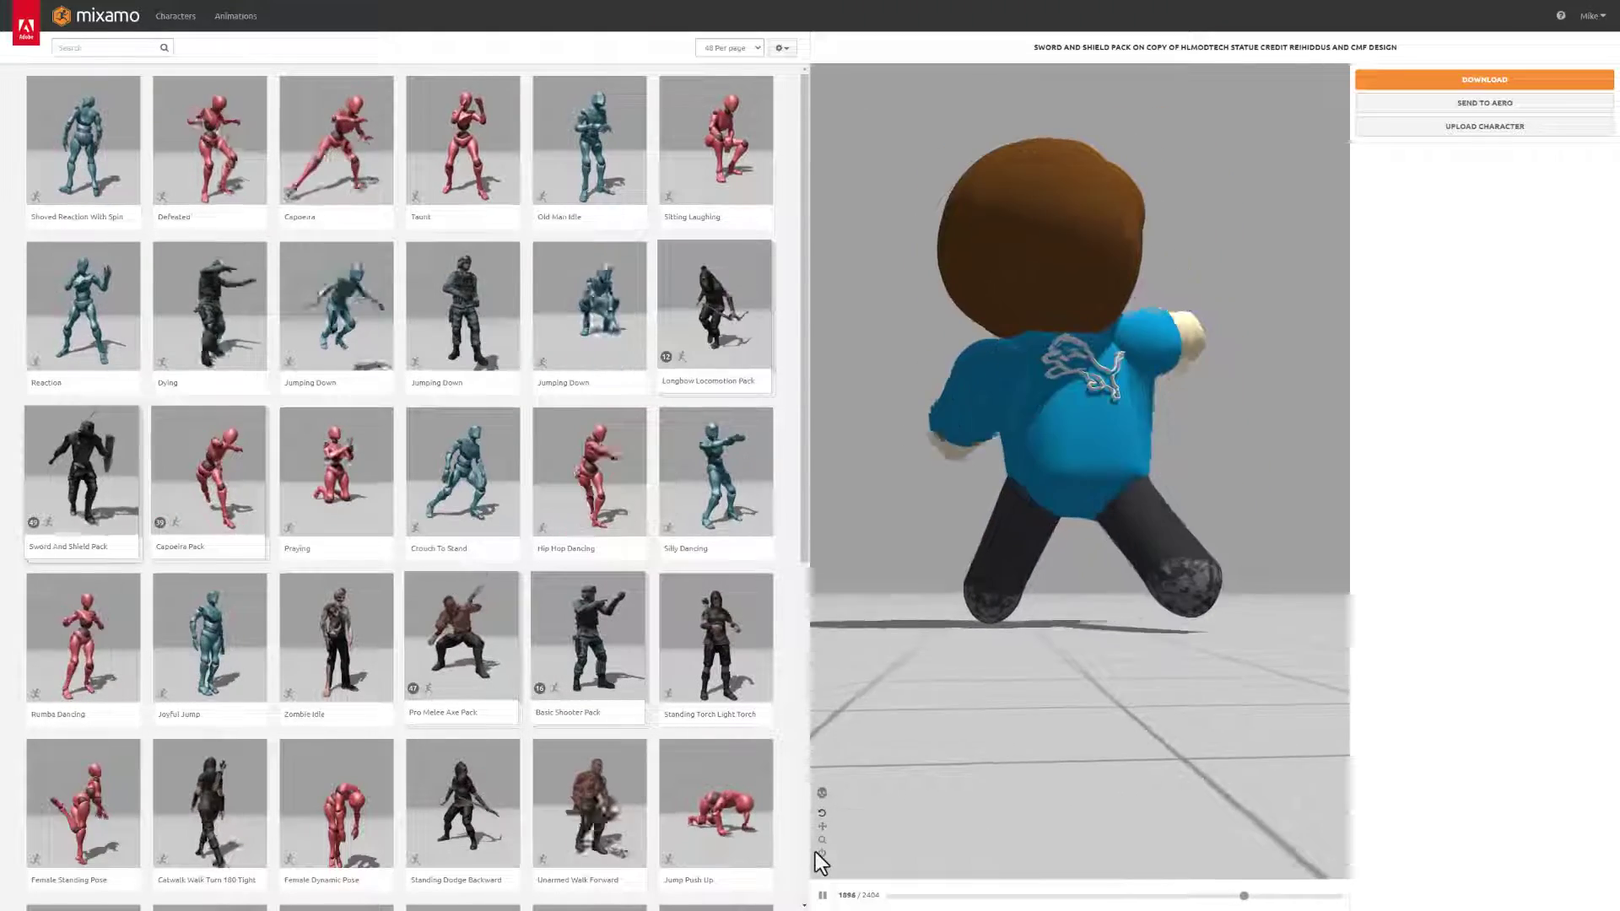
{"action": "left_click", "coordinate": [821, 814]}
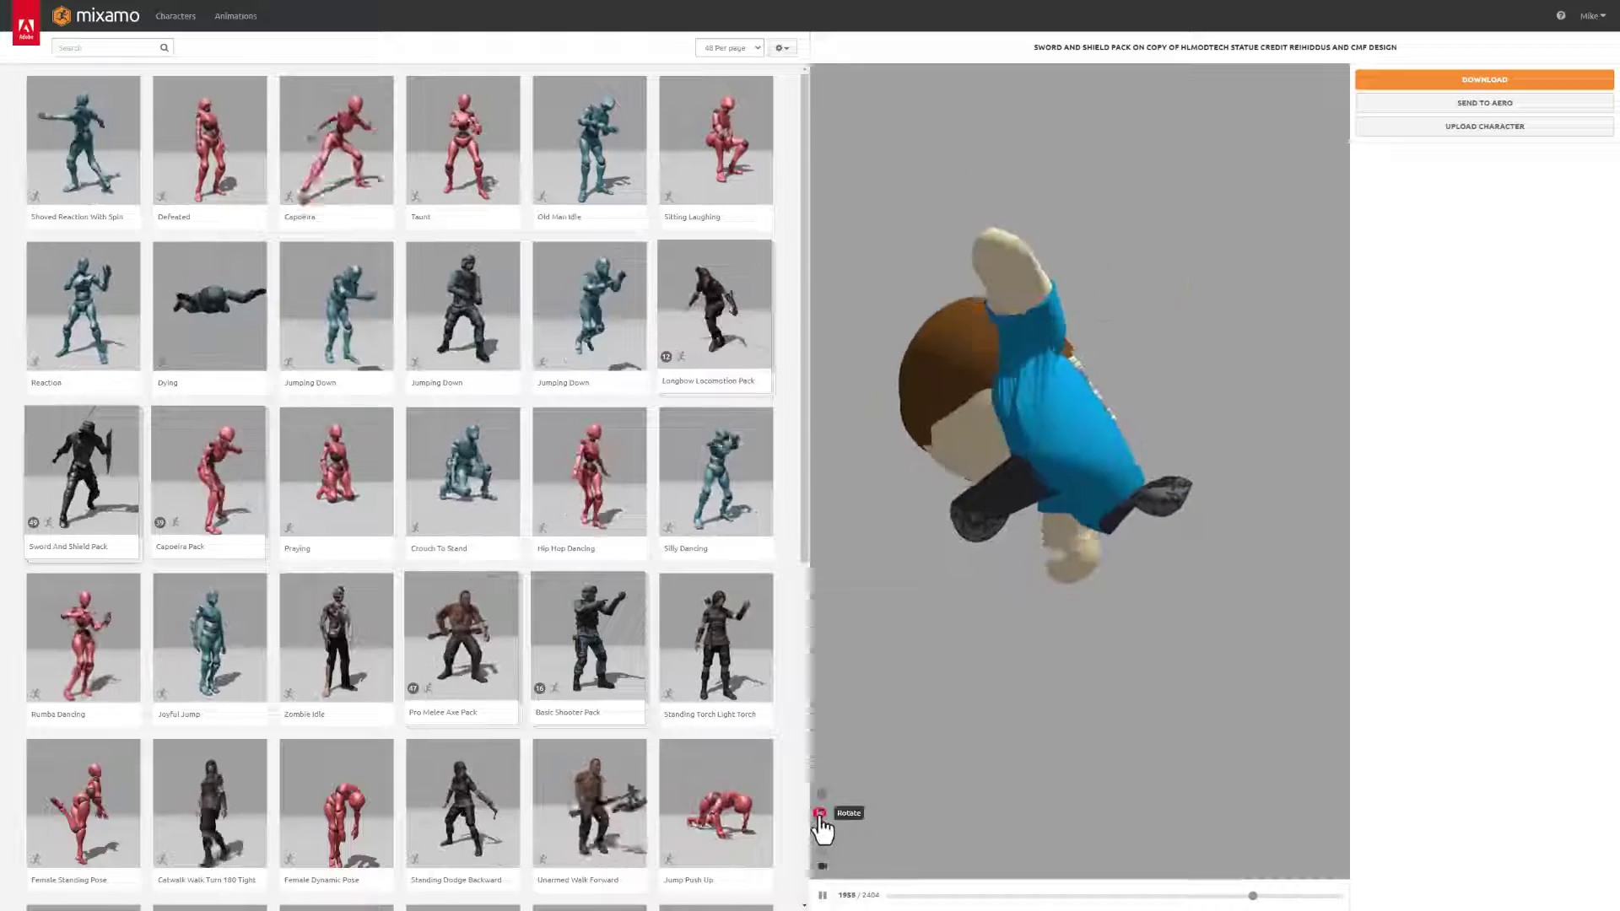
{"action": "left_click_drag", "start_coordinate": [1198, 686], "coordinate": [1064, 672]}
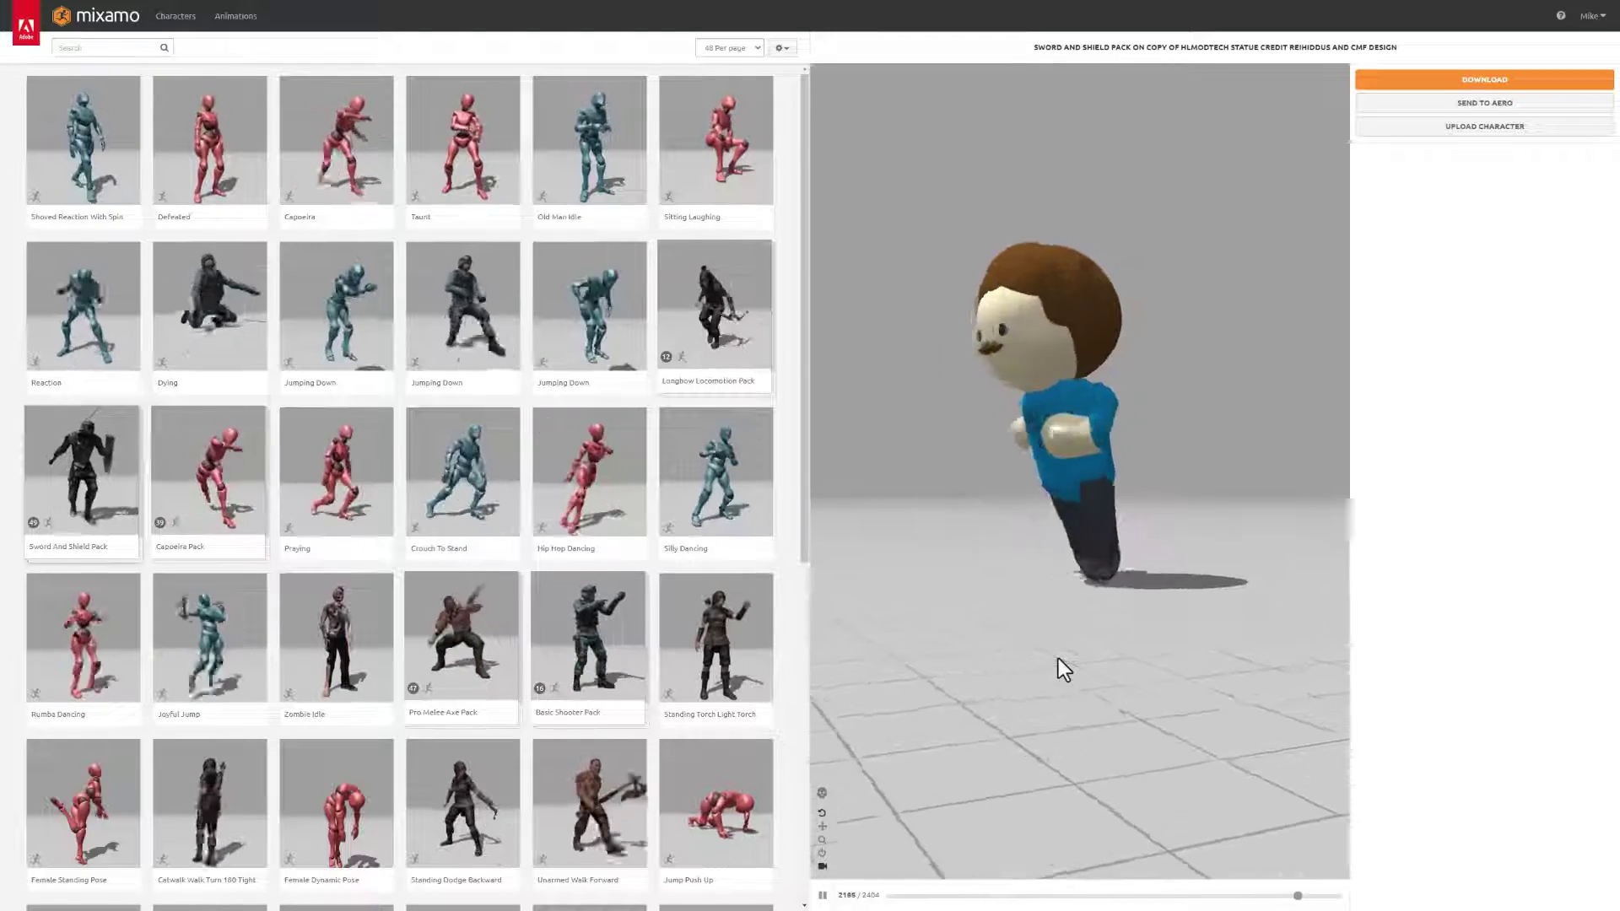
{"action": "left_click", "coordinate": [896, 895]}
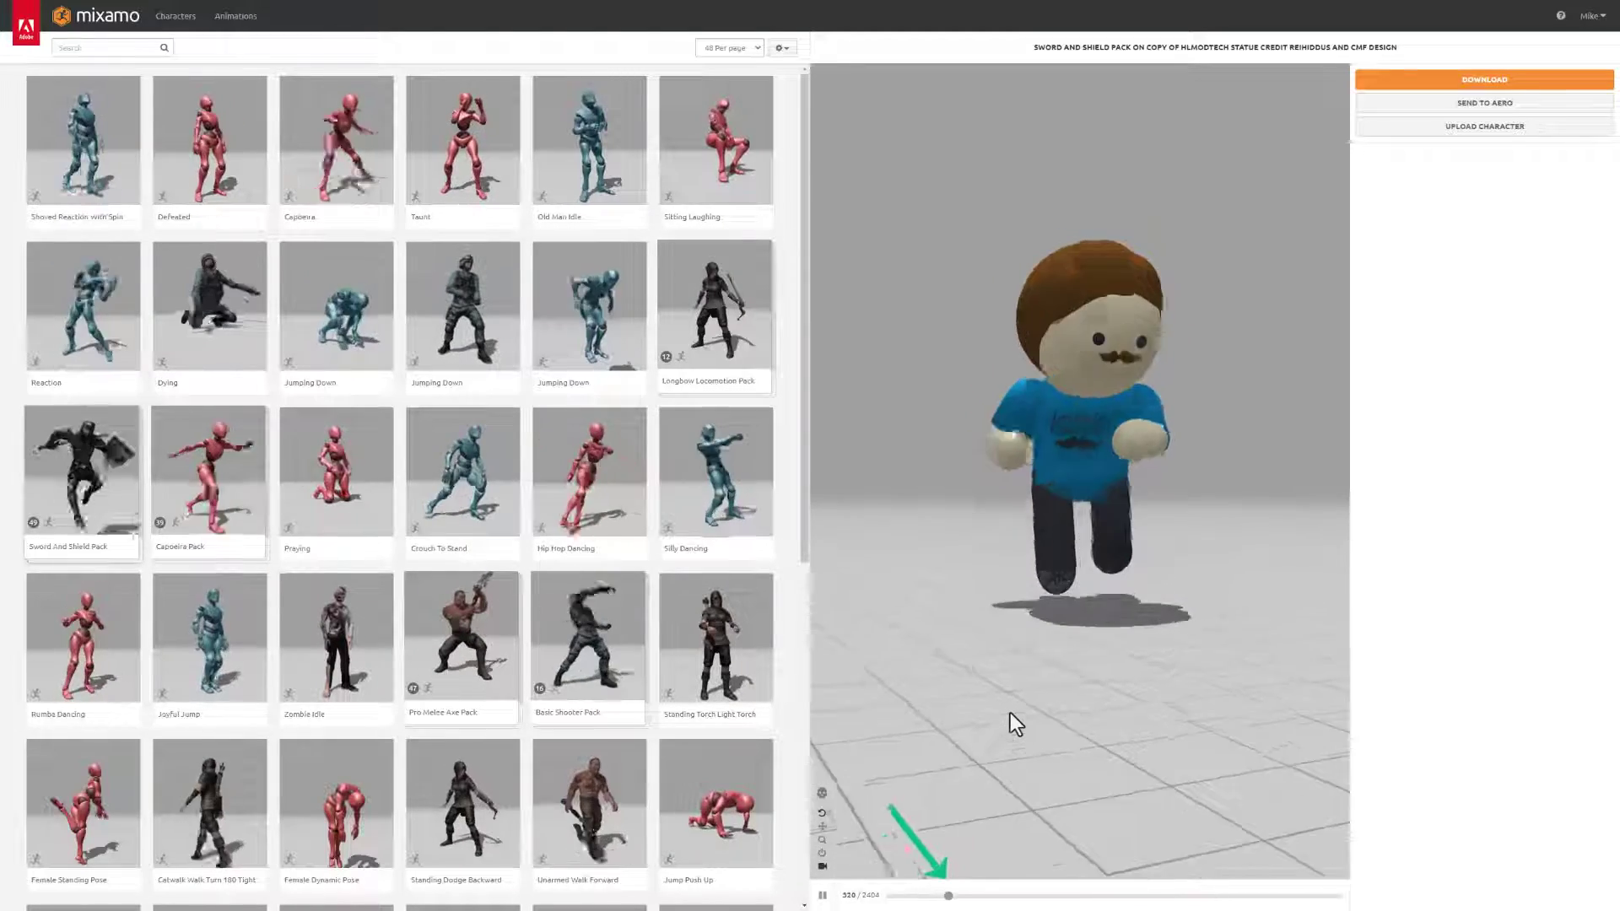
{"action": "left_click", "coordinate": [710, 486]}
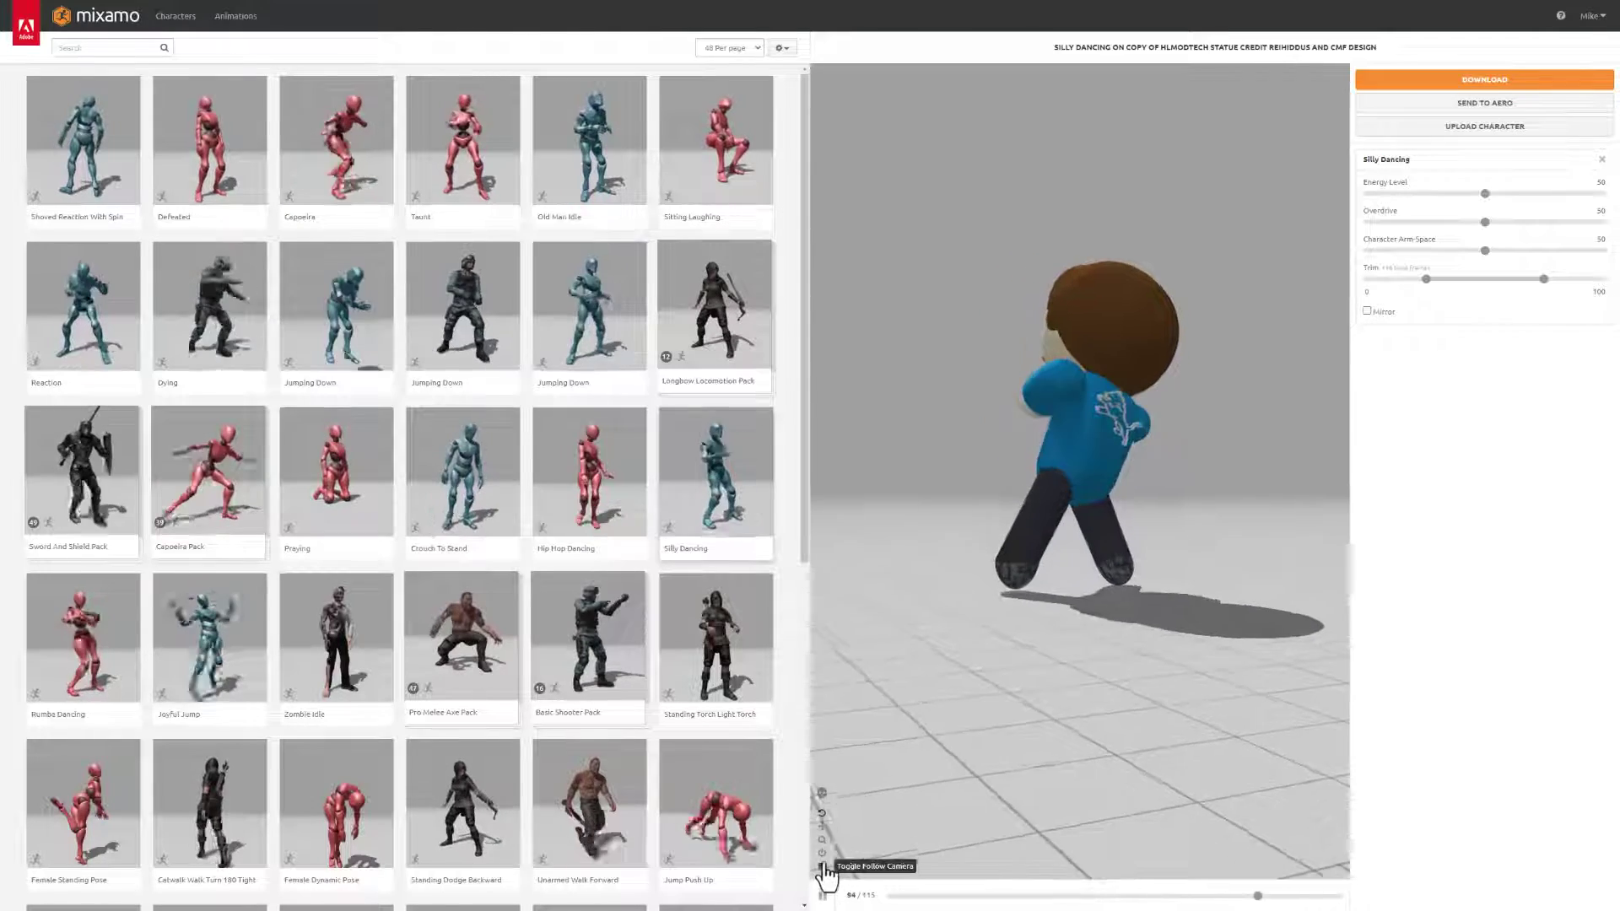
- Orbit the camera around to view the Silly Dancing character from the front
{"action": "left_click", "coordinate": [820, 811]}
{"action": "left_click_drag", "start_coordinate": [1261, 564], "coordinate": [945, 587]}
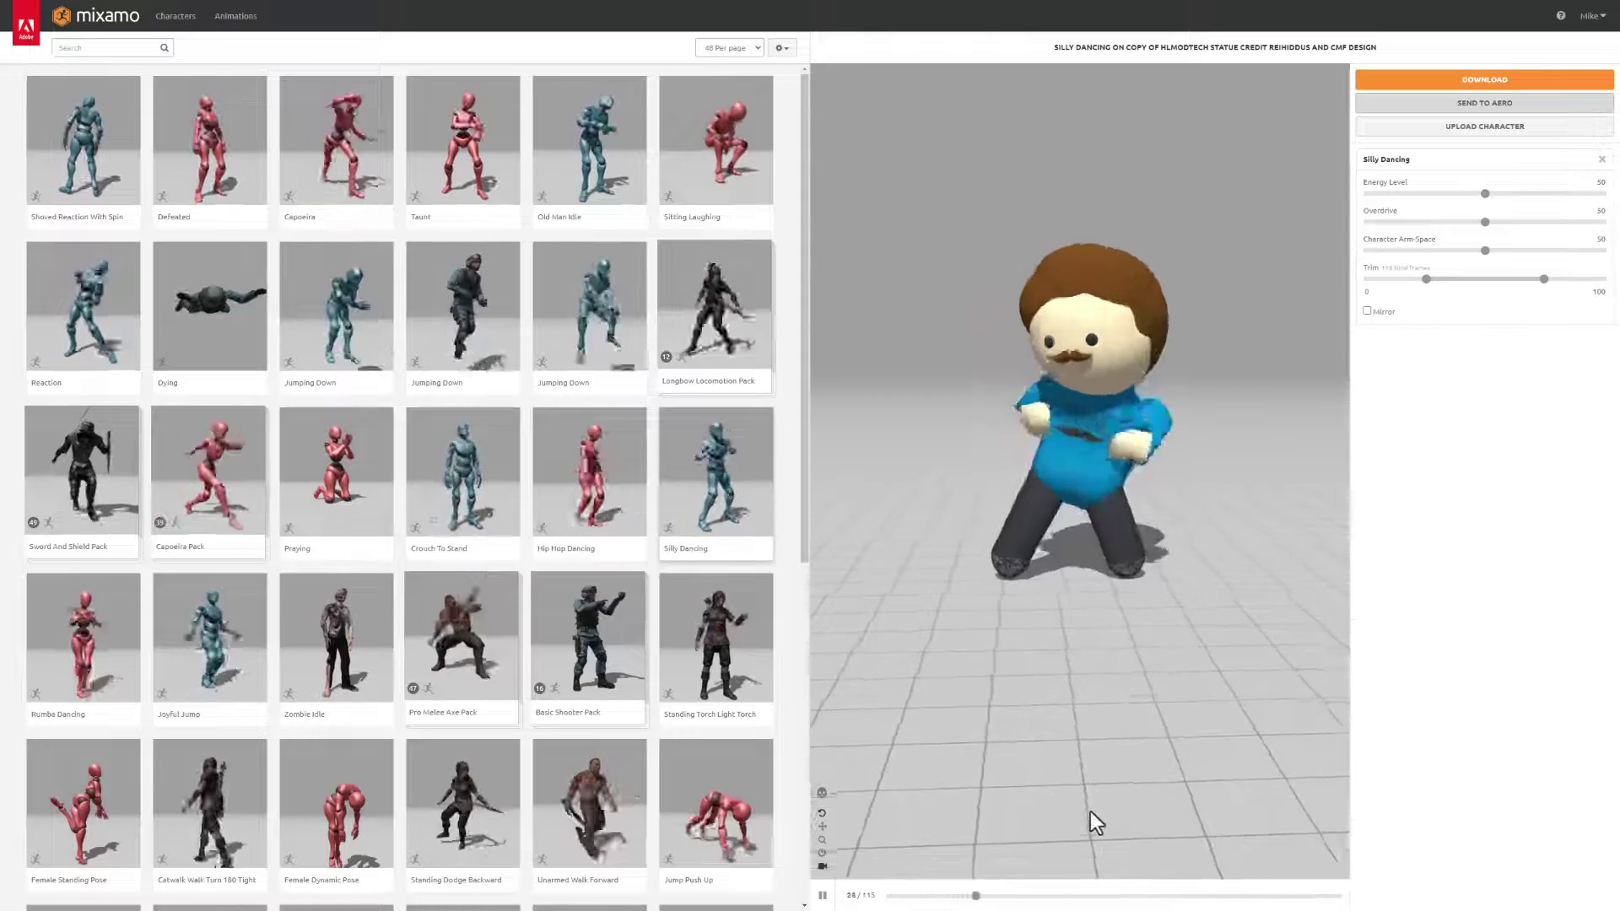
{"action": "left_click_drag", "start_coordinate": [1117, 811], "coordinate": [1263, 877]}
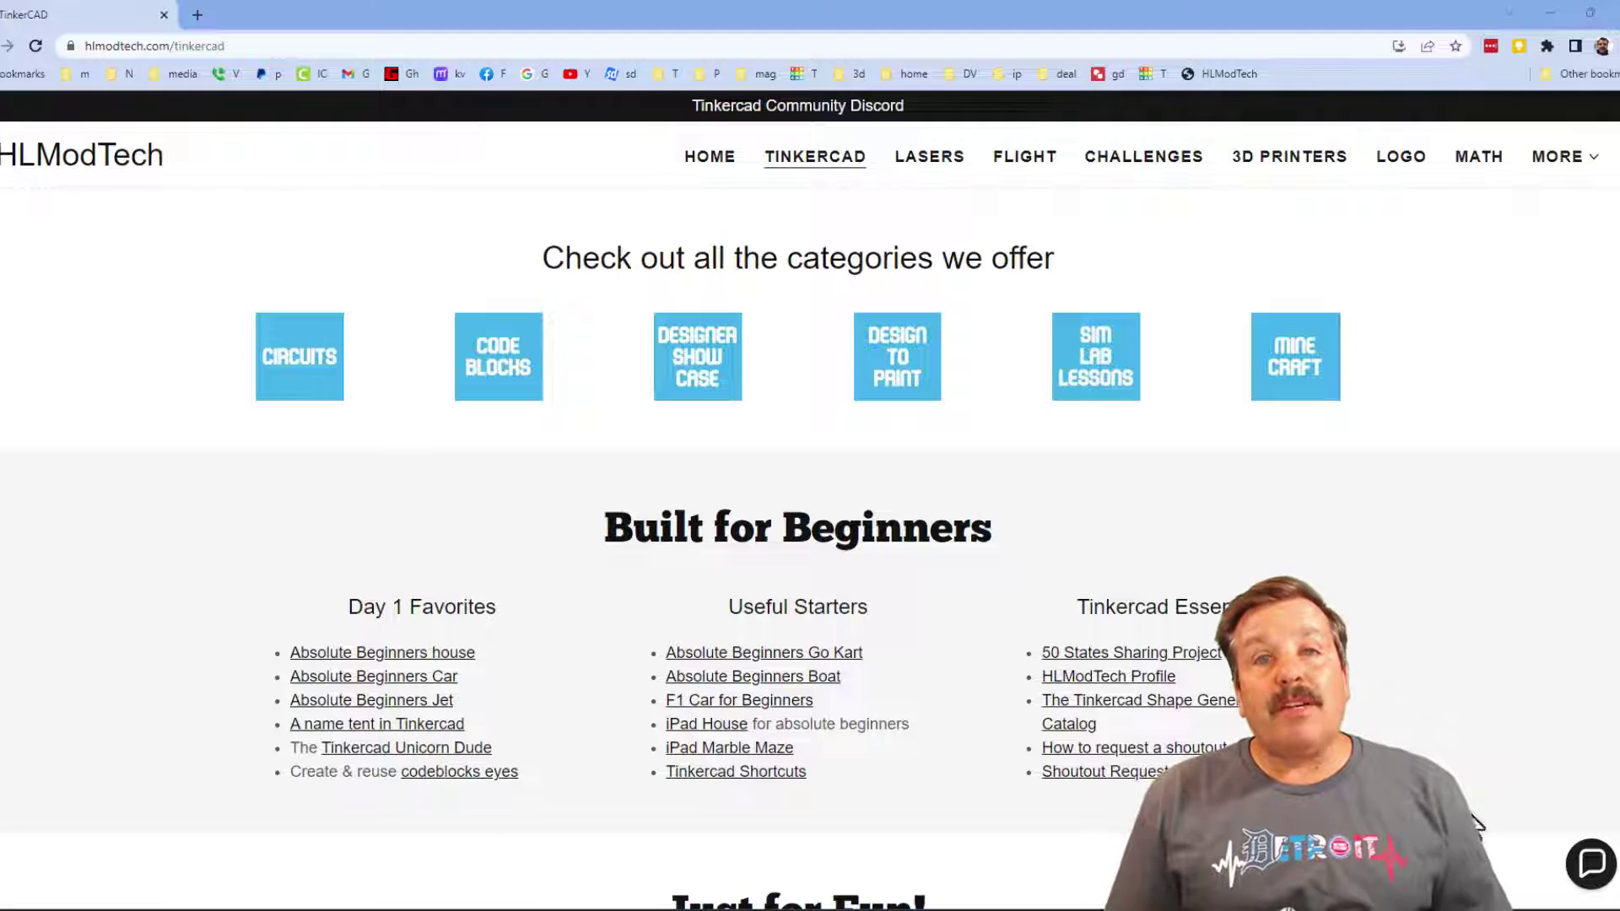
- Open and close the site chat, open the Tinkercad Community Discord invite, and return to the Tinkercad tab
{"action": "left_click", "coordinate": [1591, 862]}
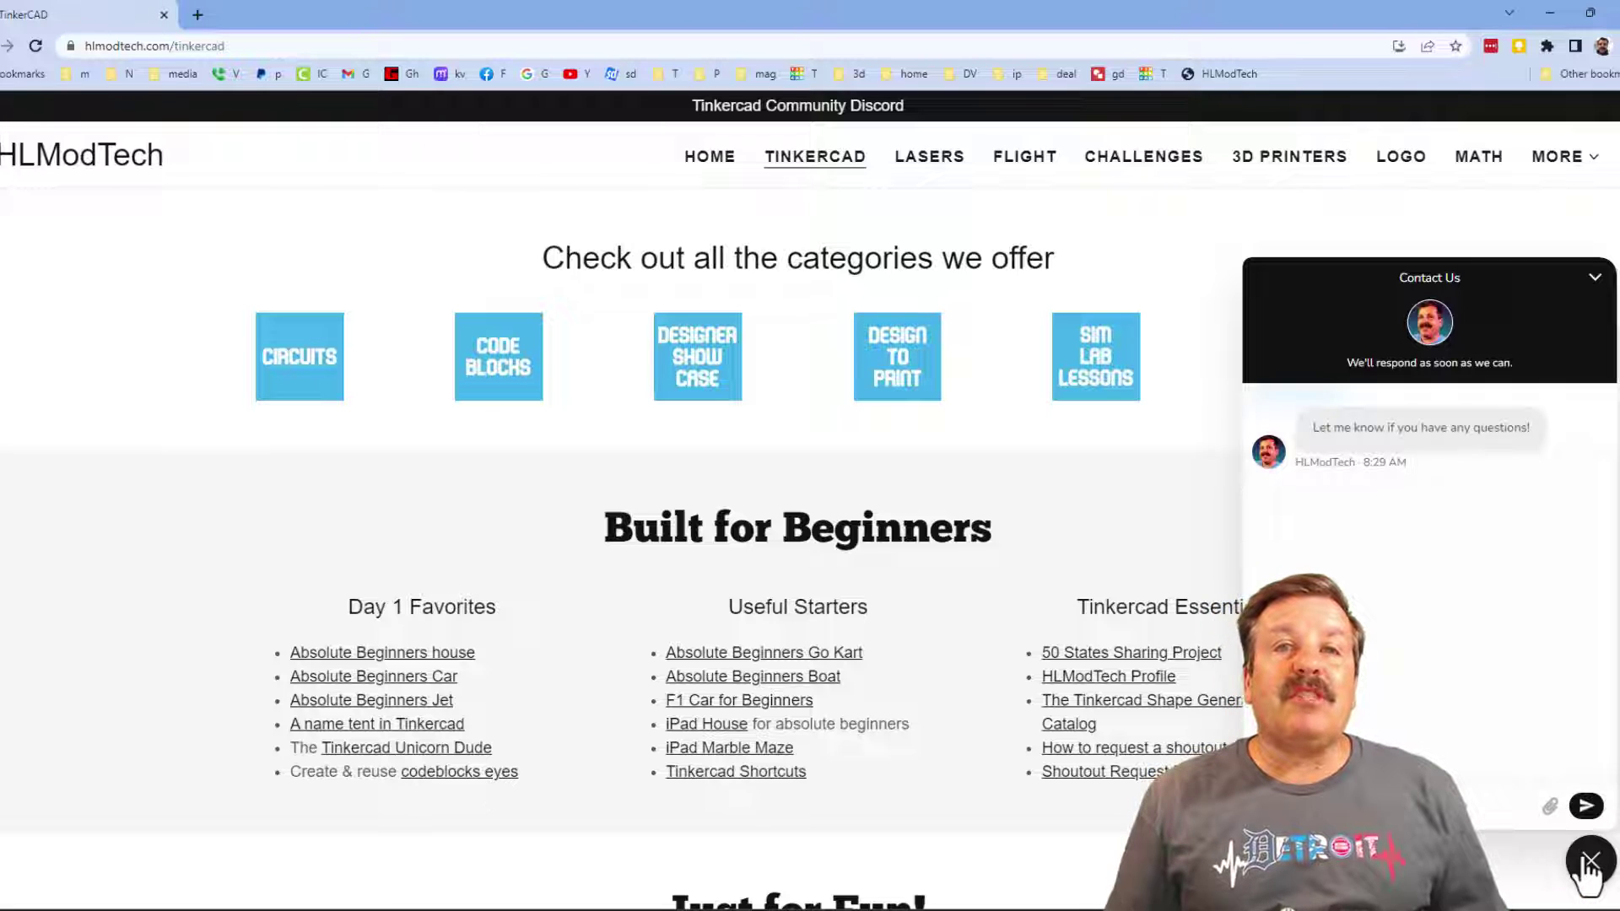
{"action": "left_click", "coordinate": [1590, 862]}
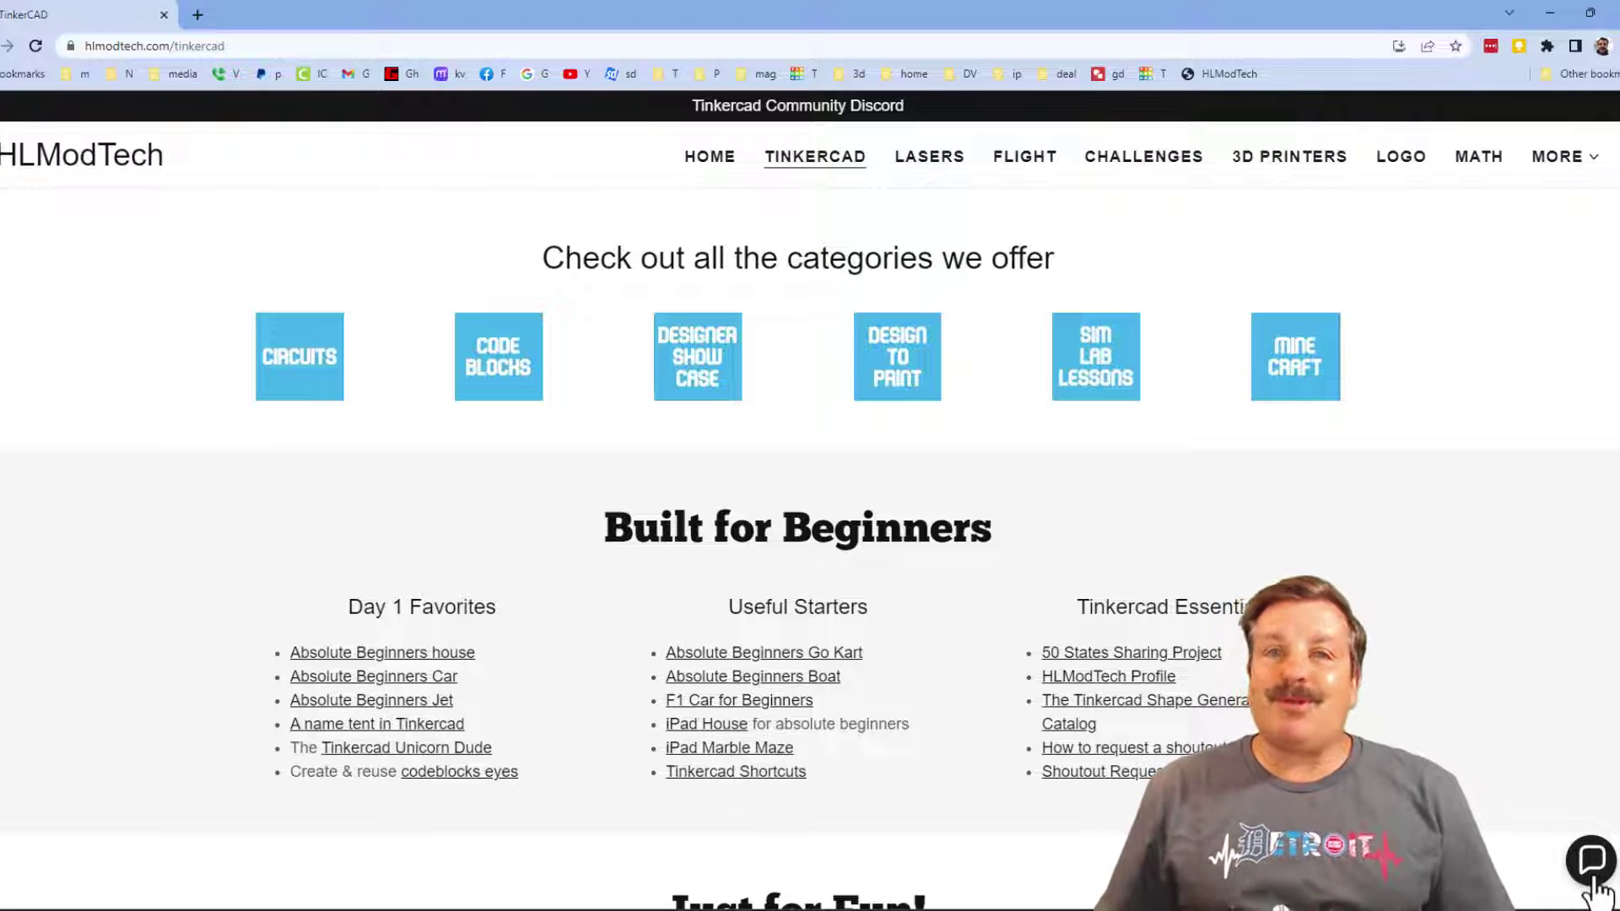
{"action": "left_click", "coordinate": [801, 105]}
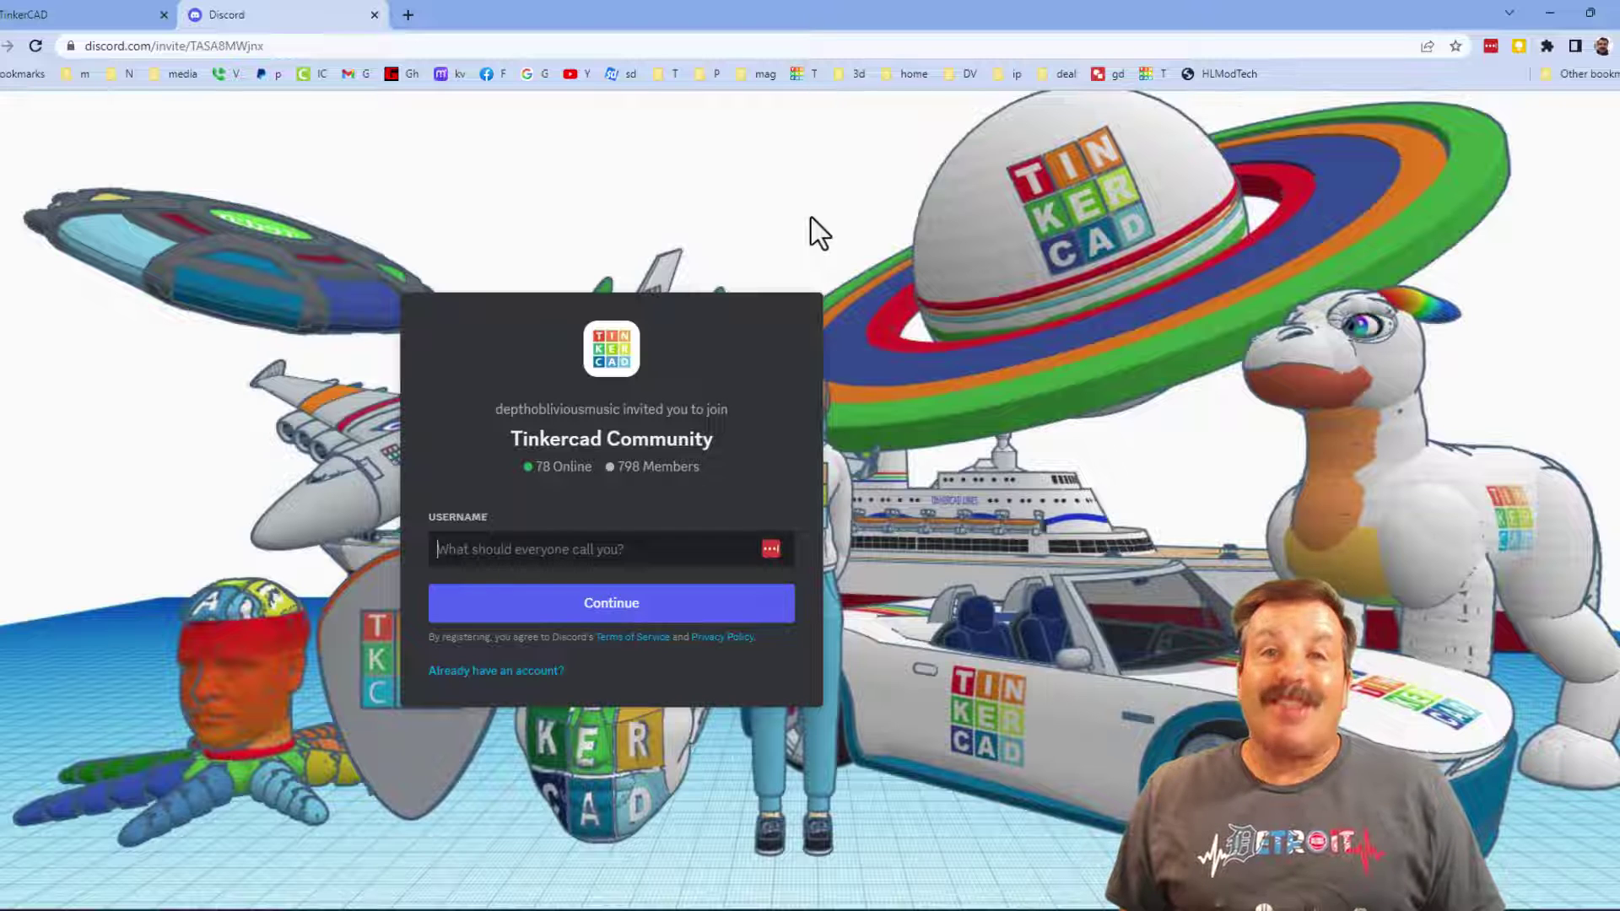
{"action": "key", "text": "ctrl+shift+Tab"}
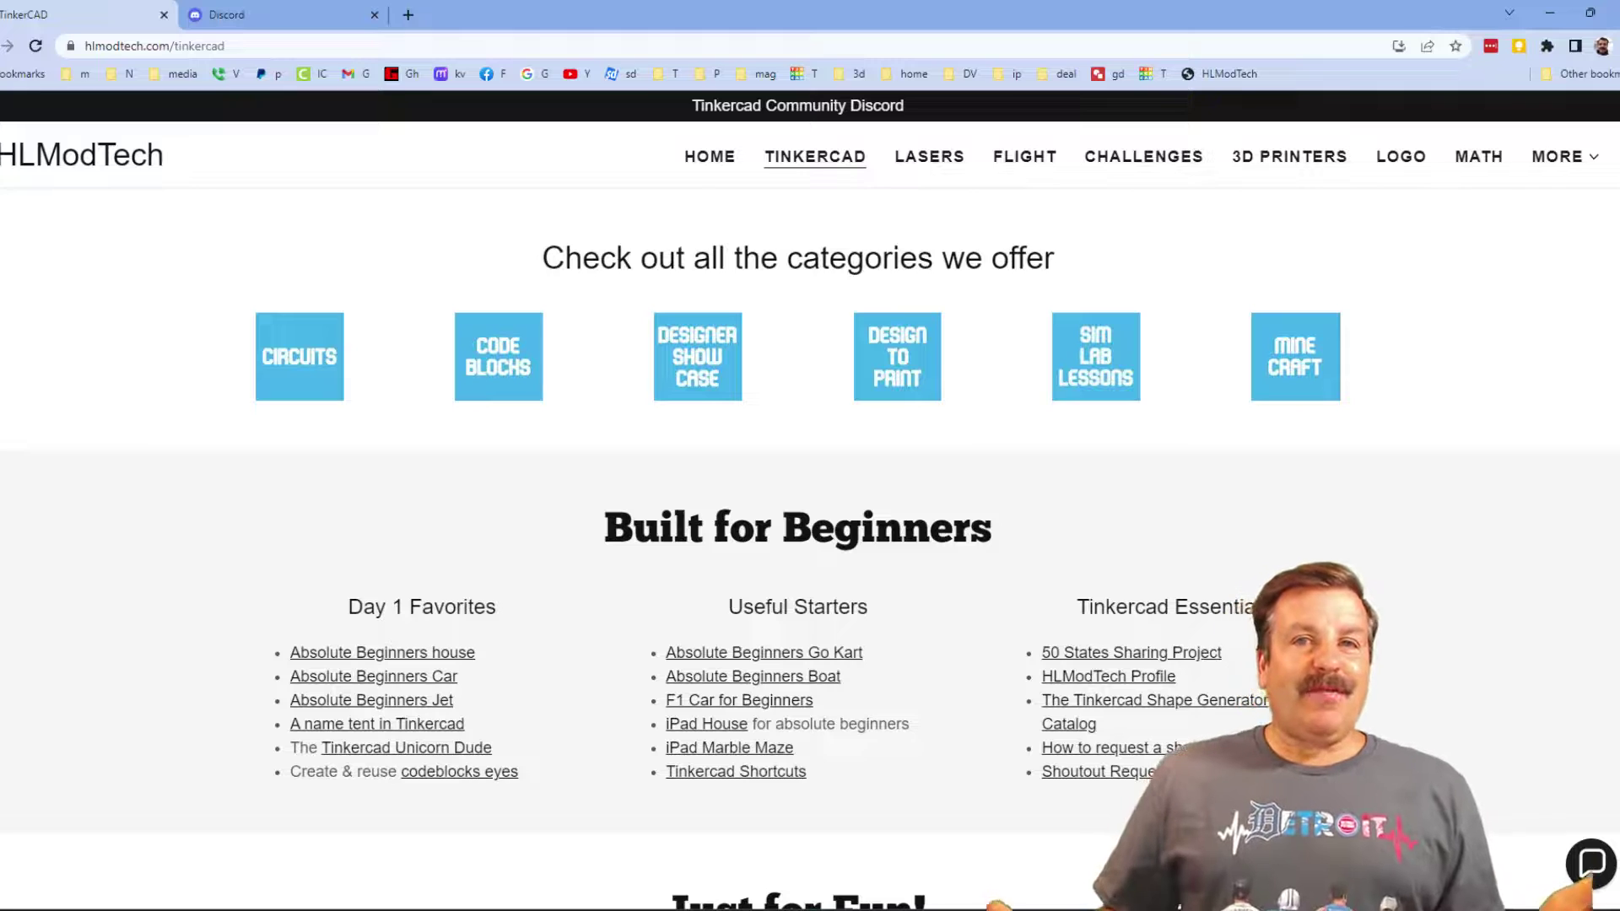